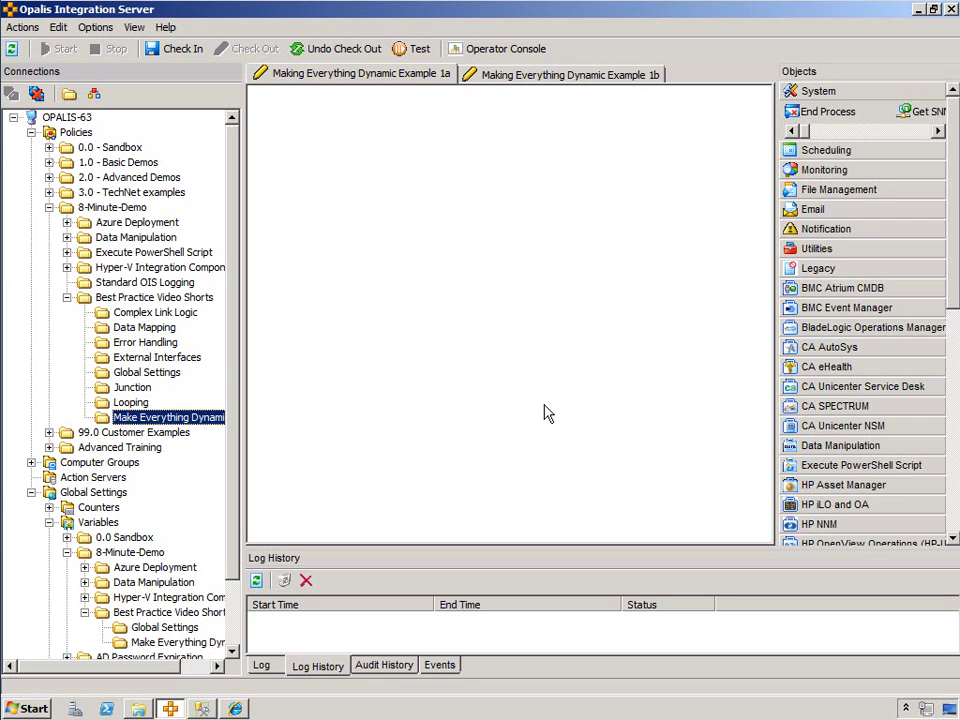
{"action": "left_click", "coordinate": [542, 403]}
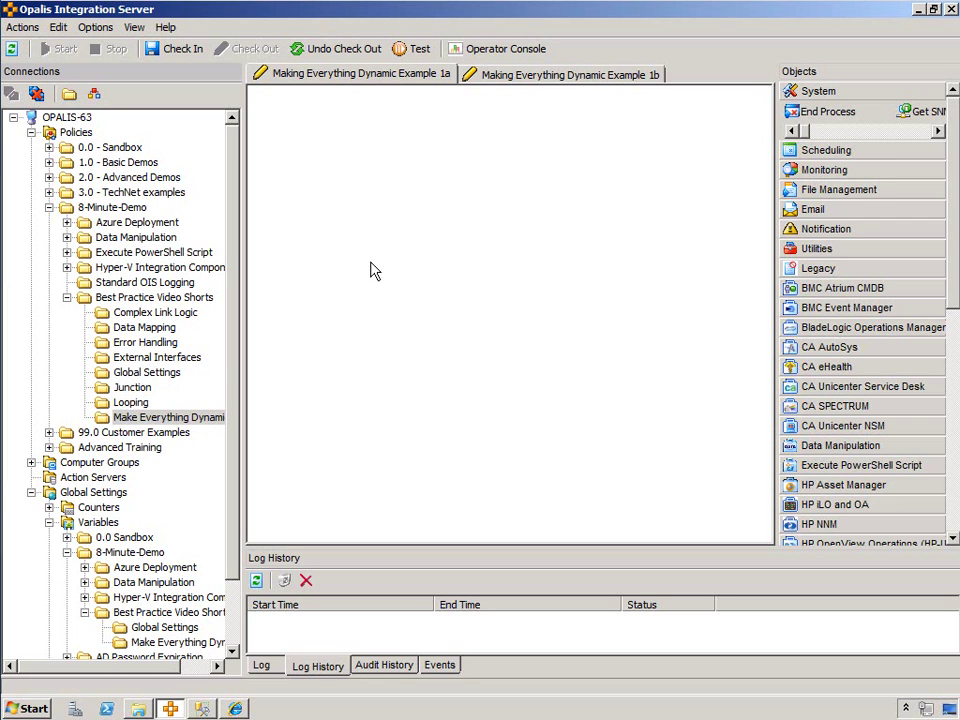
{"action": "left_click", "coordinate": [467, 74]}
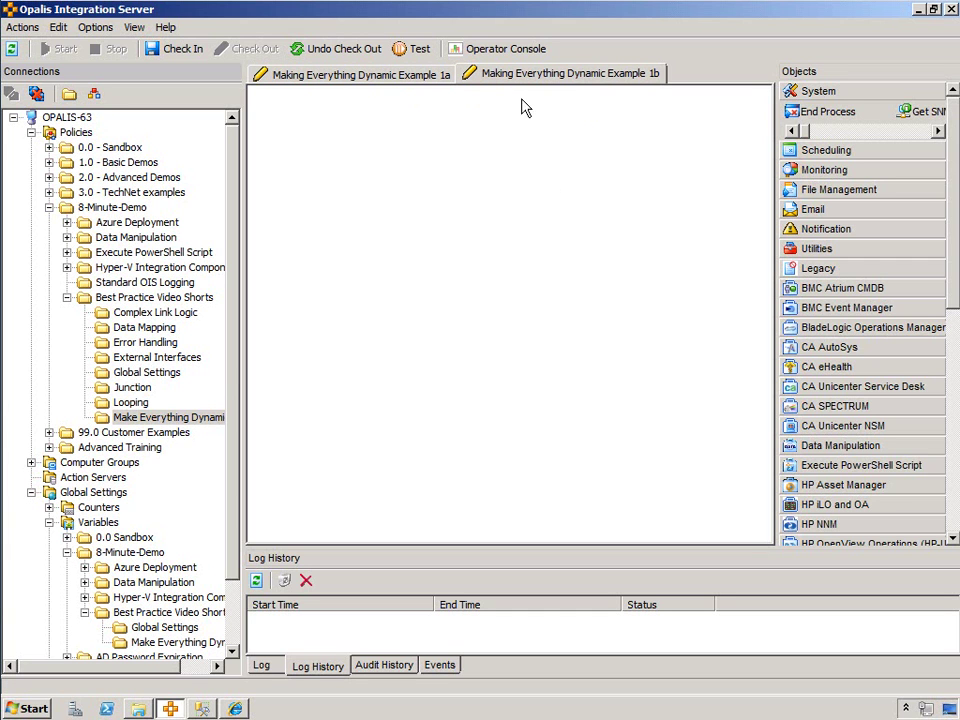
{"action": "left_click", "coordinate": [391, 80]}
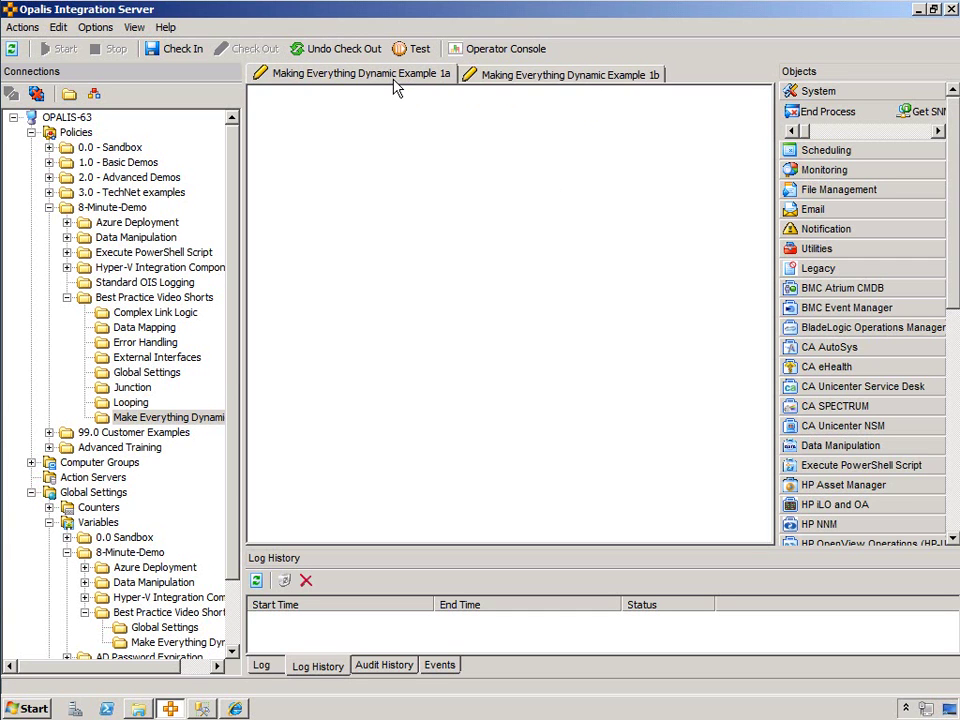
In the Making Everything Dynamic Example 1b policy, place Custom Start, Run Program and Send Platform Event objects and link them in that order
{"action": "left_click", "coordinate": [546, 79]}
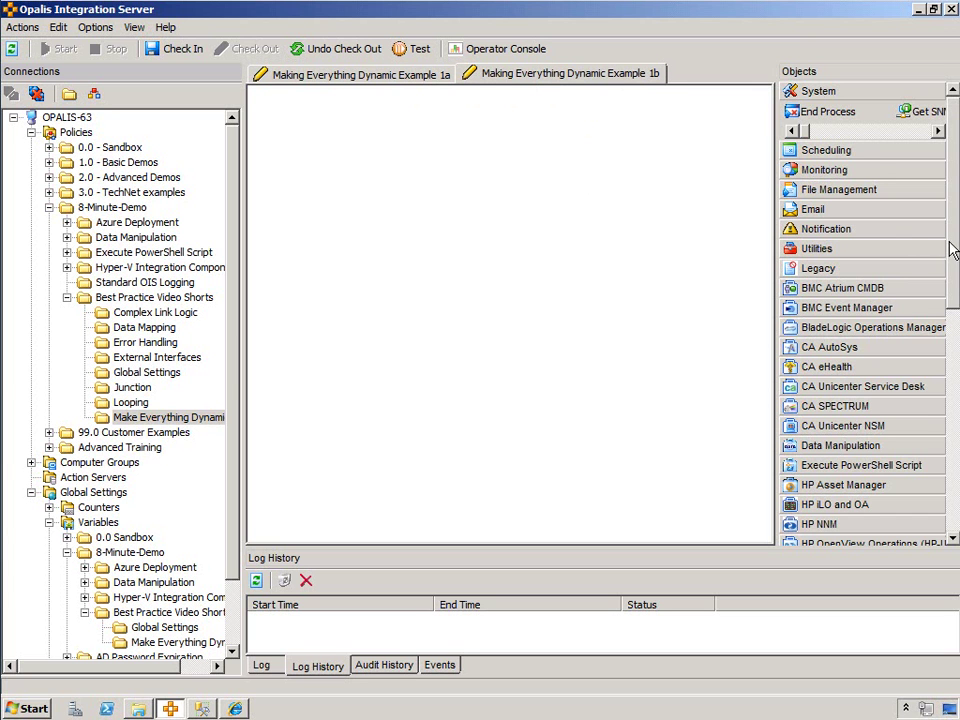
{"action": "left_click_drag", "start_coordinate": [954, 259], "coordinate": [945, 530]}
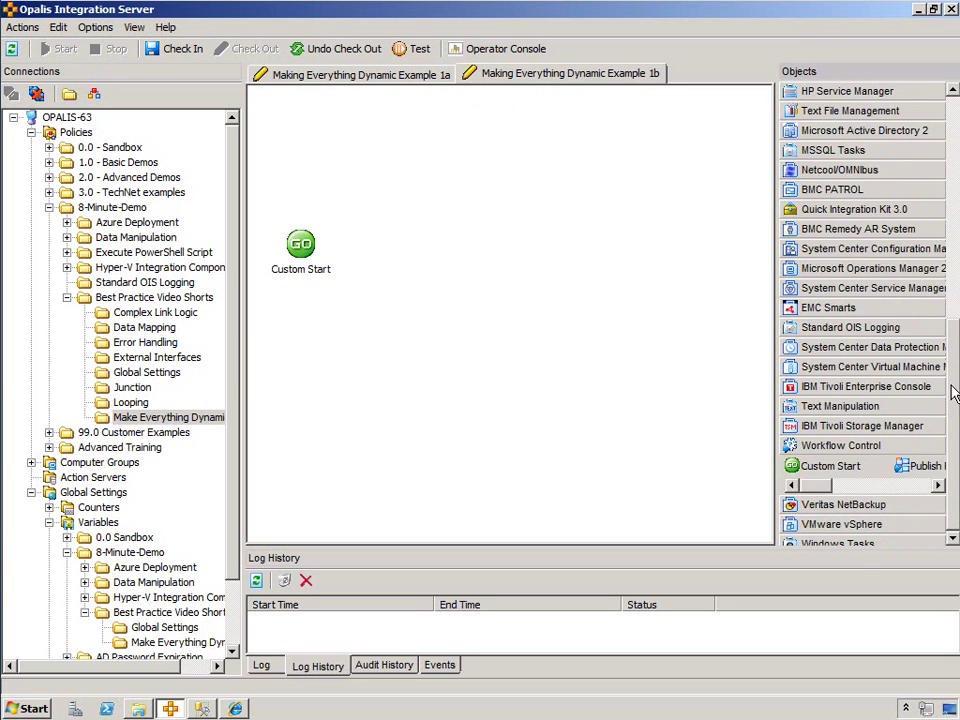
{"action": "left_click_drag", "start_coordinate": [953, 387], "coordinate": [952, 164]}
{"action": "left_click", "coordinate": [878, 136]}
{"action": "left_click", "coordinate": [878, 131]}
{"action": "left_click_drag", "start_coordinate": [917, 112], "coordinate": [330, 215]}
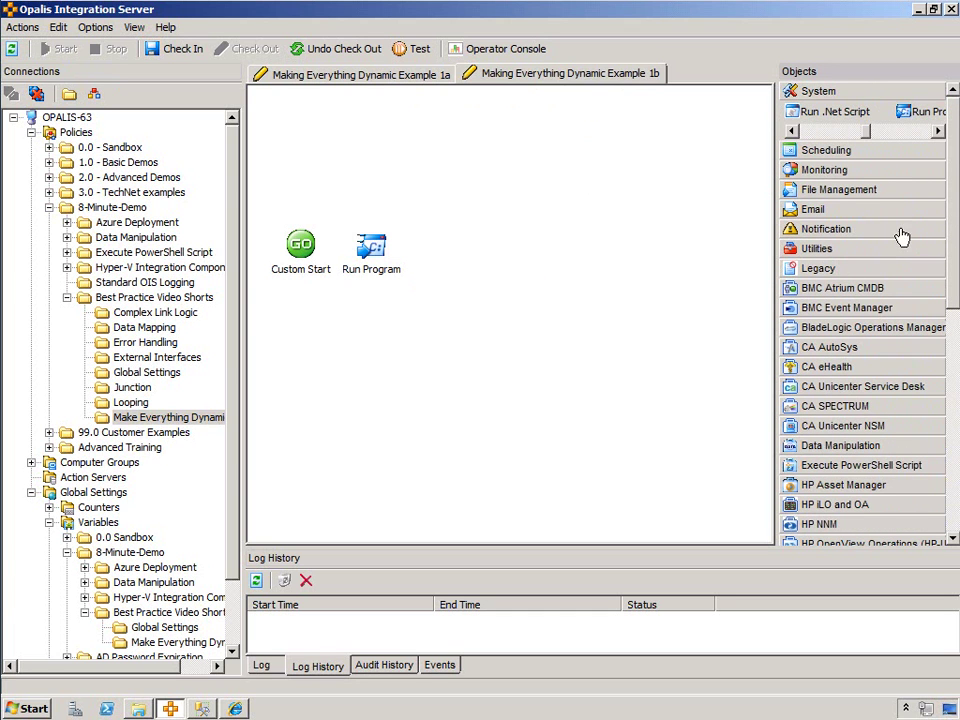
{"action": "left_click", "coordinate": [911, 236]}
{"action": "left_click_drag", "start_coordinate": [937, 210], "coordinate": [395, 252]}
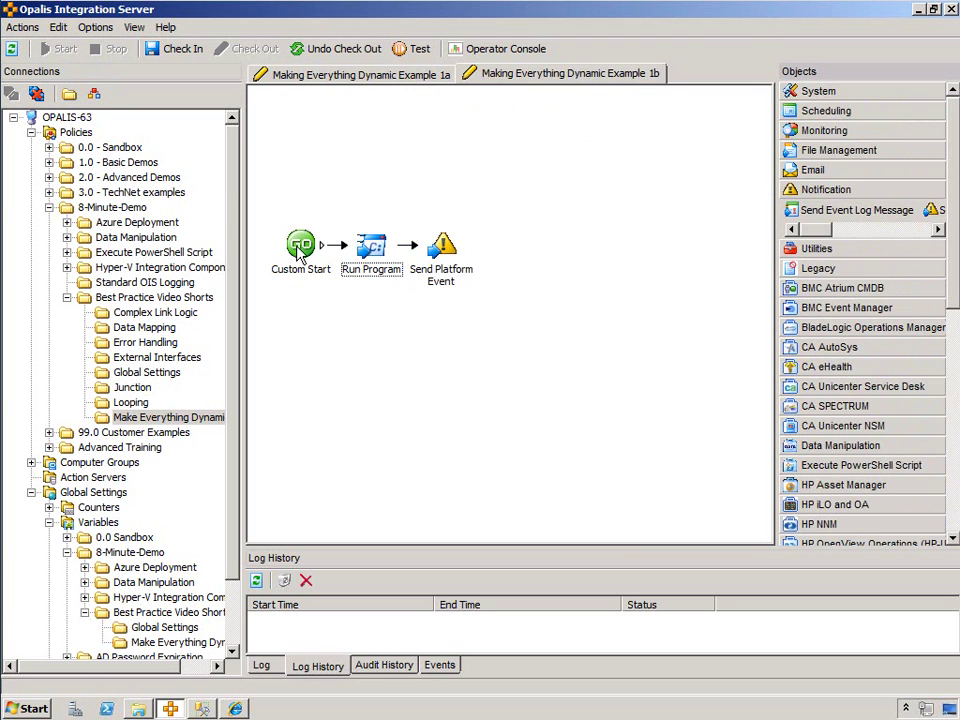
{"action": "double_click", "coordinate": [300, 250]}
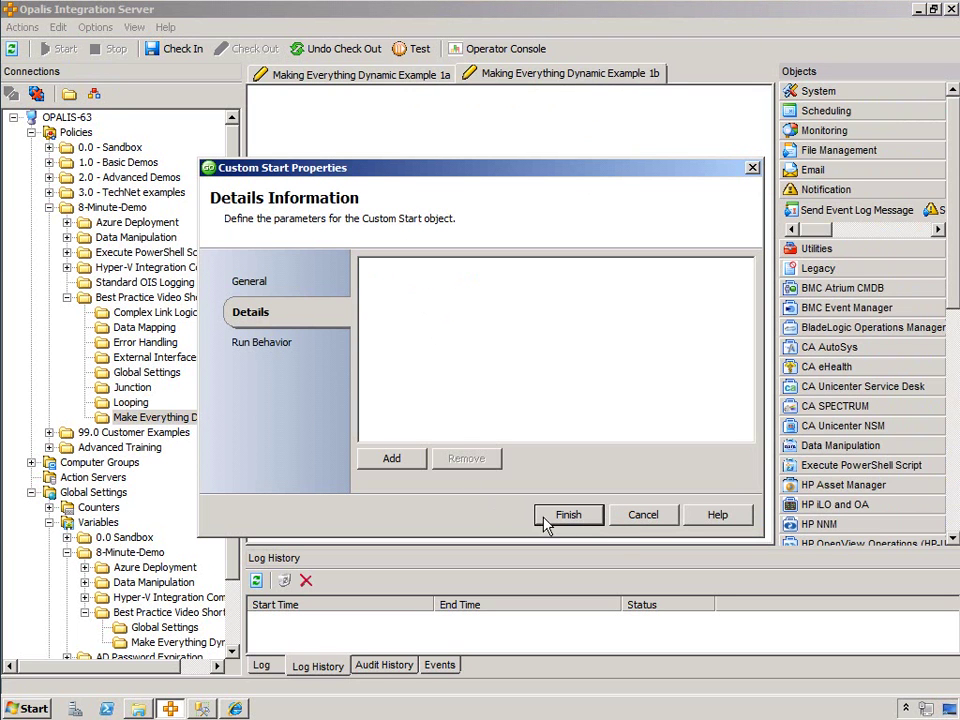
{"action": "left_click", "coordinate": [641, 516]}
{"action": "double_click", "coordinate": [370, 246]}
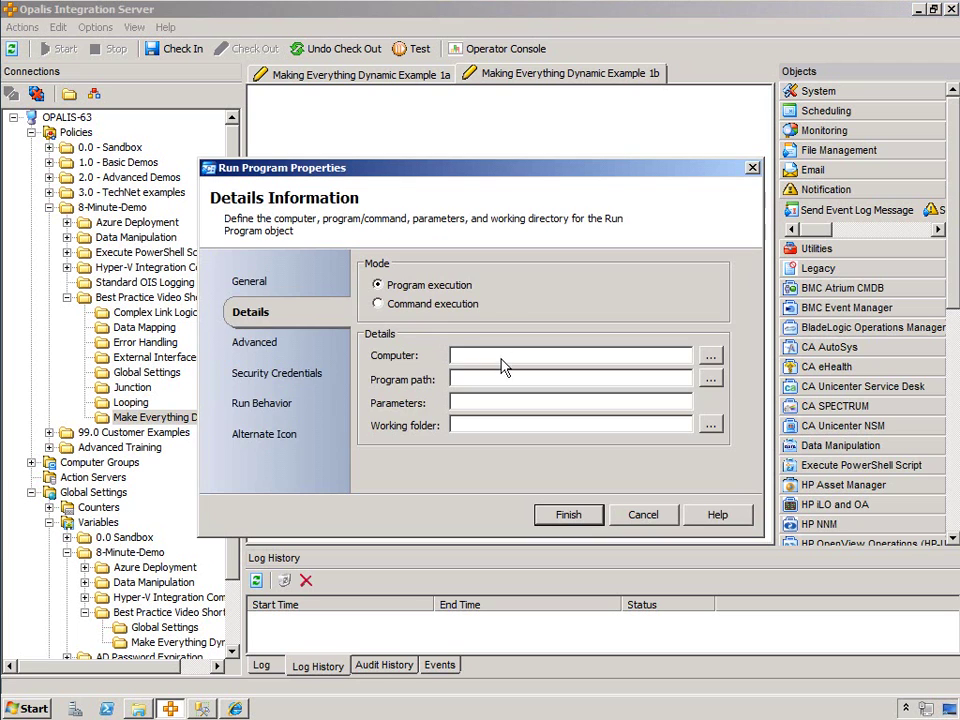
{"action": "left_click", "coordinate": [381, 303]}
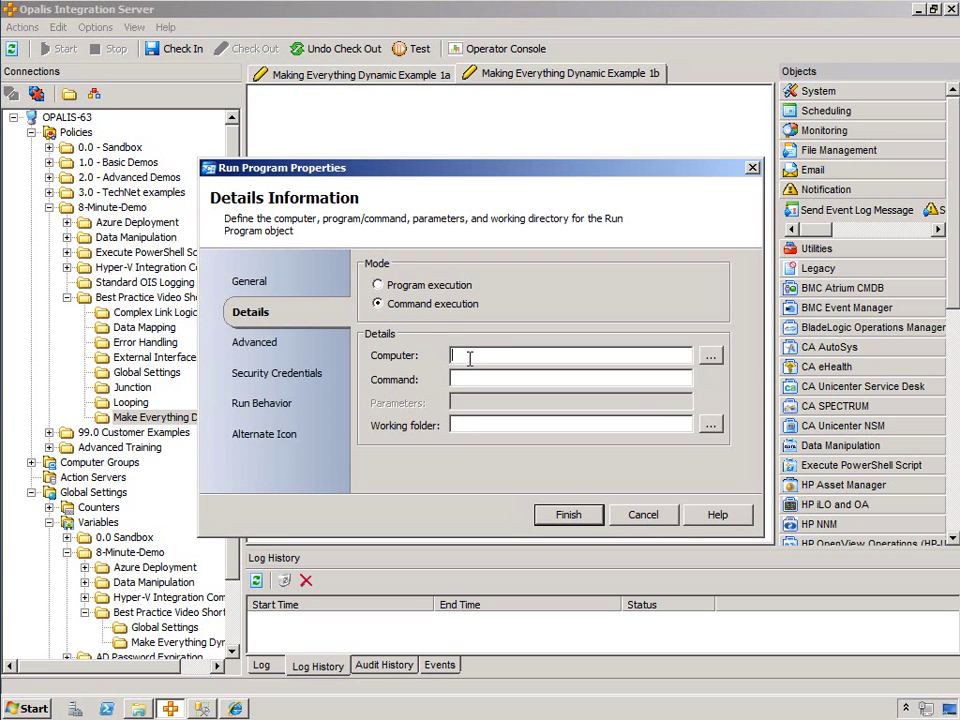
{"action": "left_click", "coordinate": [469, 358]}
{"action": "type", "text": "loca"}
{"action": "key", "text": "Tab"}
{"action": "key", "text": "Tab"}
{"action": "left_click", "coordinate": [642, 514]}
Add three string parameters to the Custom Start object and save its properties
{"action": "left_click", "coordinate": [311, 251]}
{"action": "double_click", "coordinate": [311, 251]}
{"action": "left_click", "coordinate": [390, 460]}
{"action": "left_click", "coordinate": [390, 460]}
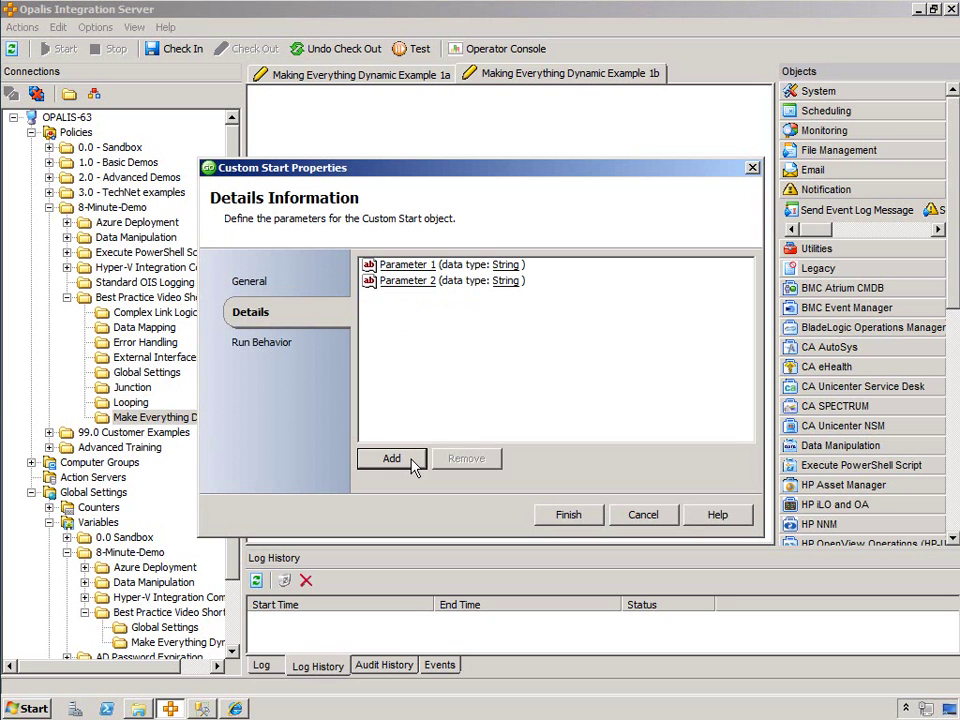
{"action": "left_click", "coordinate": [411, 461]}
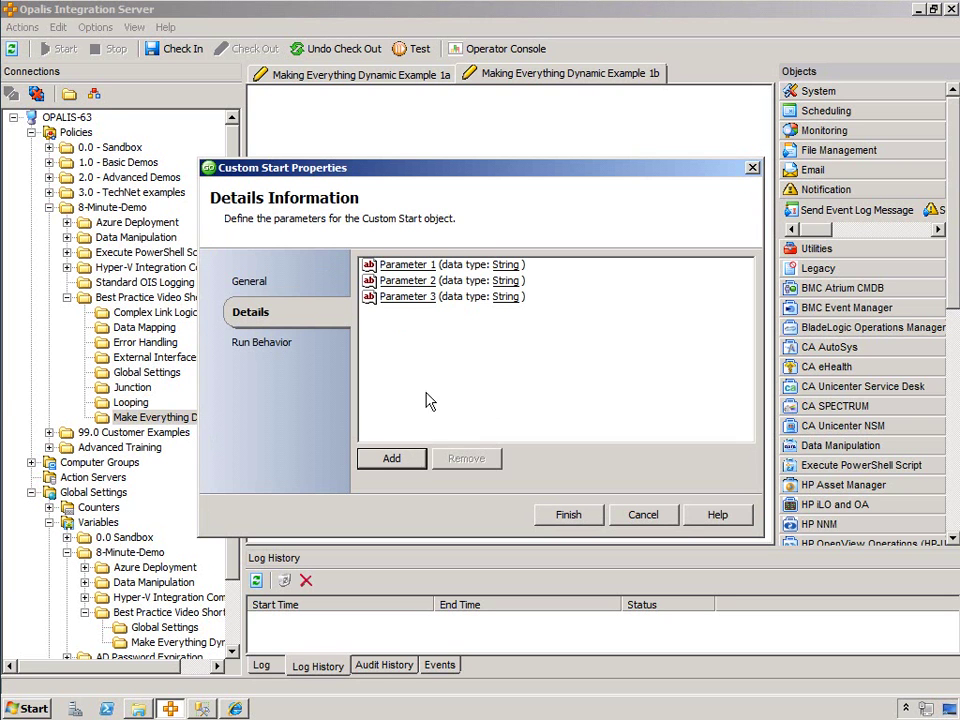
{"action": "left_click", "coordinate": [567, 517]}
Set the Run Program object to command execution and subscribe its computer to Parameter 1 from Custom Start
{"action": "double_click", "coordinate": [373, 258]}
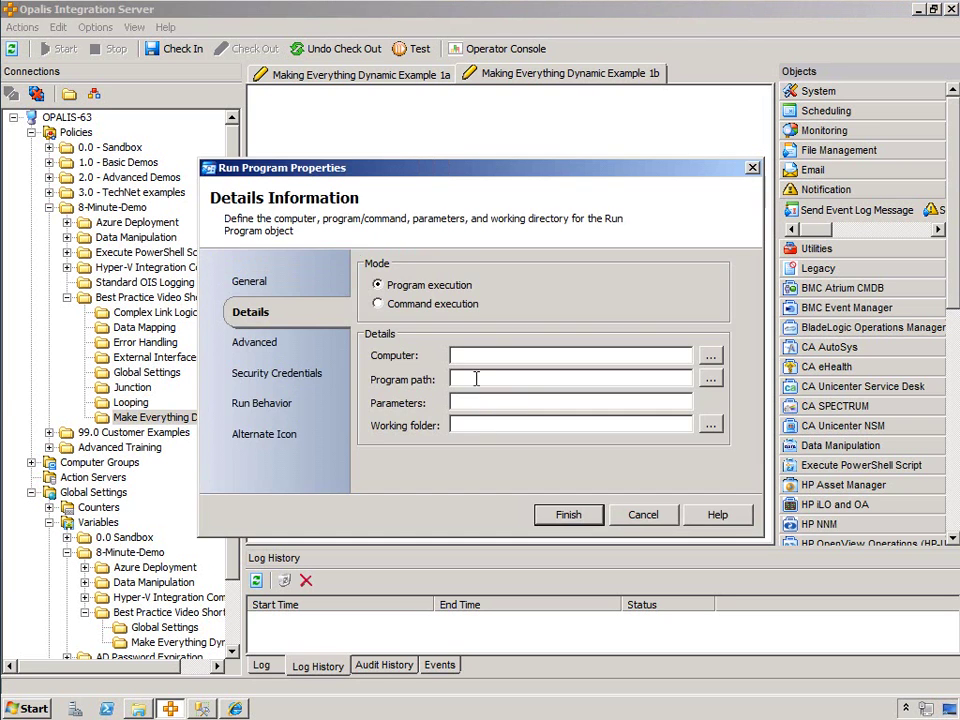
{"action": "left_click", "coordinate": [421, 305]}
{"action": "right_click", "coordinate": [474, 354]}
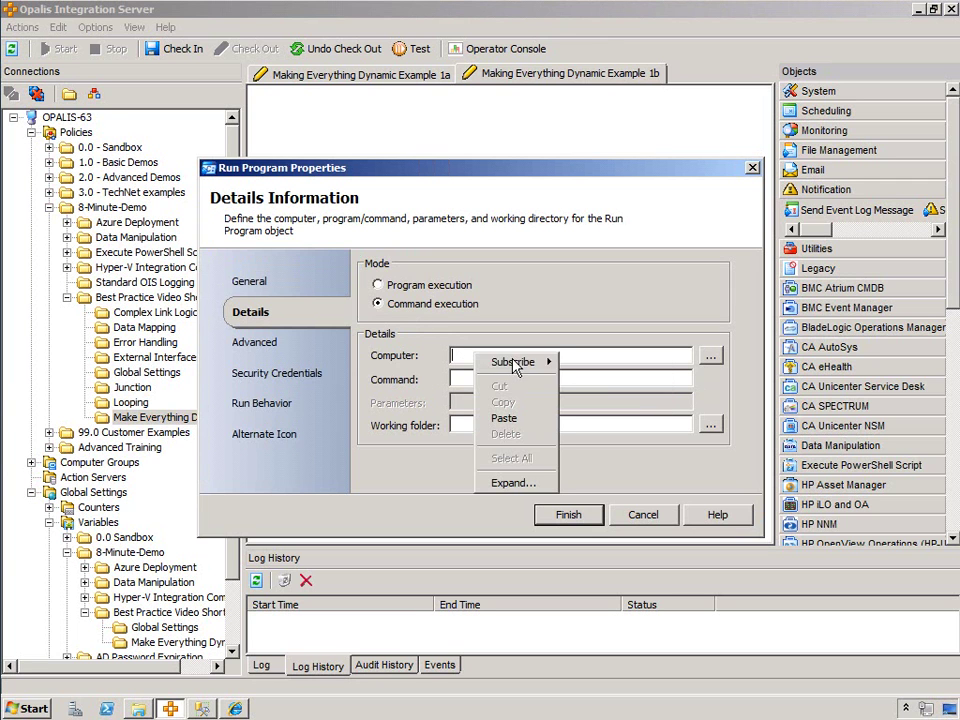
{"action": "mouse_move", "coordinate": [515, 362]}
{"action": "left_click", "coordinate": [603, 362]}
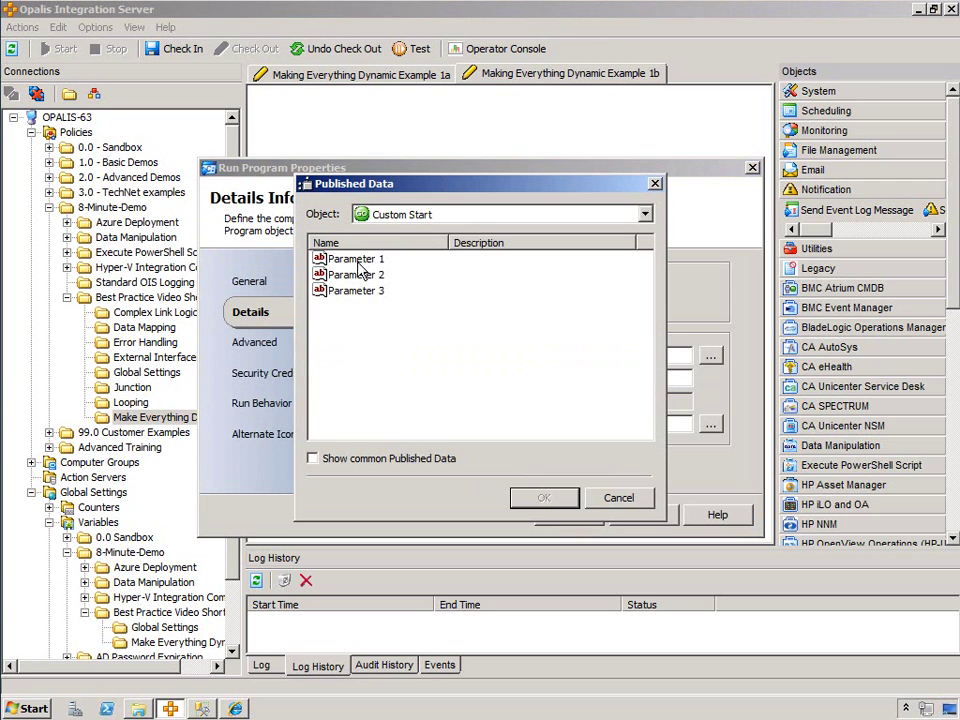
{"action": "key", "text": "Return"}
Subscribe Run Program's command to Parameter 2 and its working folder to Parameter 3 from Custom Start
{"action": "right_click", "coordinate": [497, 374]}
{"action": "mouse_move", "coordinate": [536, 381]}
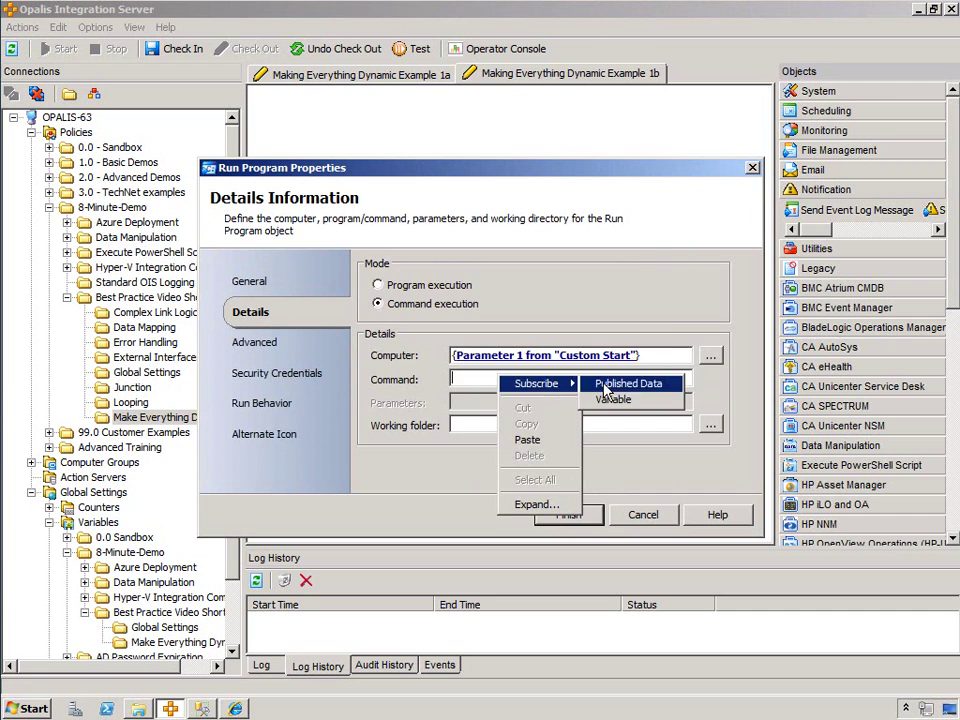
{"action": "left_click", "coordinate": [625, 381]}
{"action": "double_click", "coordinate": [356, 275]}
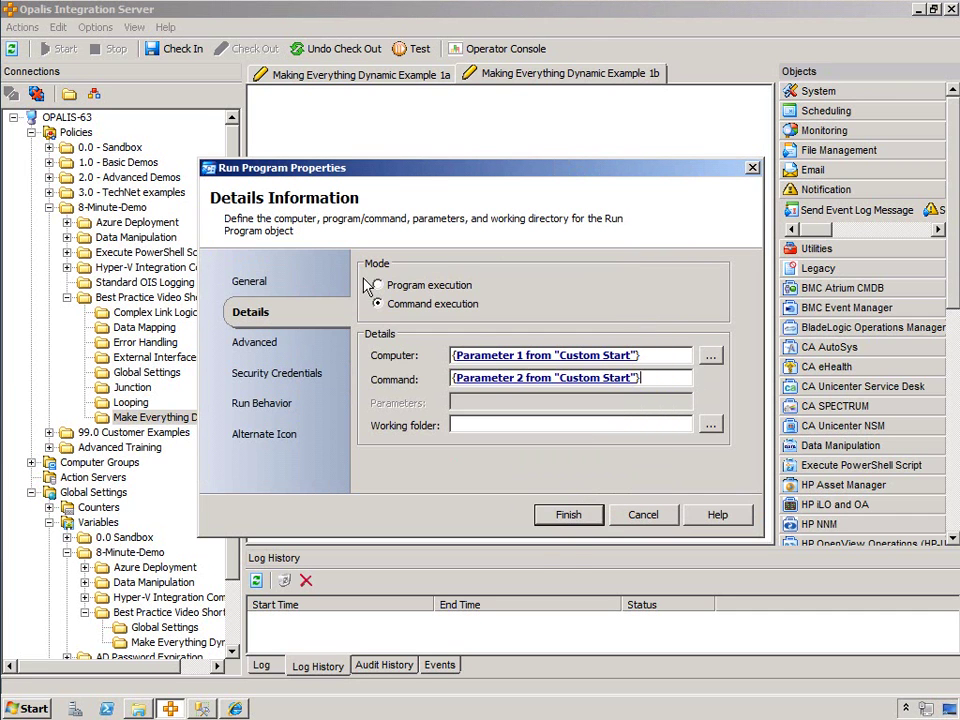
{"action": "right_click", "coordinate": [491, 424]}
{"action": "mouse_move", "coordinate": [530, 436]}
{"action": "left_click", "coordinate": [590, 437]}
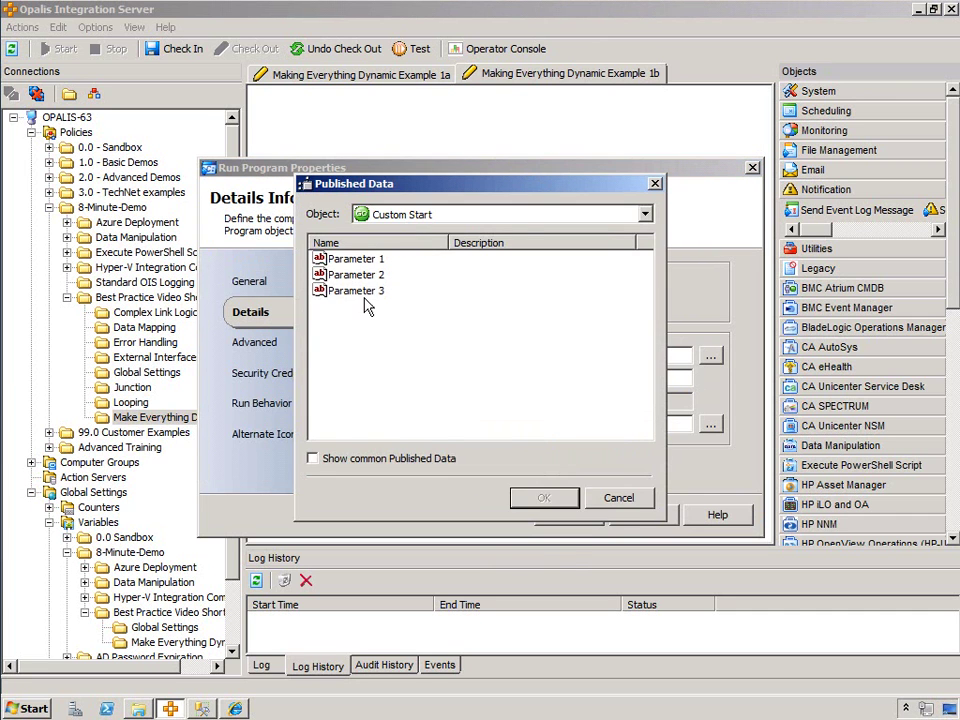
{"action": "double_click", "coordinate": [356, 290]}
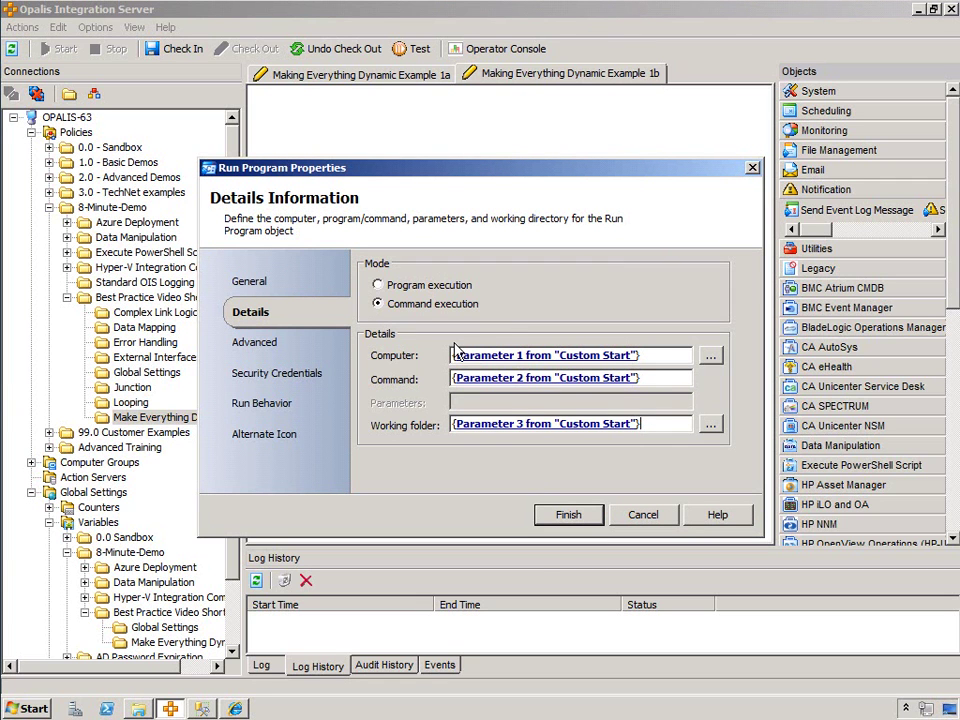
{"action": "left_click", "coordinate": [566, 515]}
Rename Custom Start's Parameter 1 as Computer and Parameter 2 as Command
{"action": "double_click", "coordinate": [303, 250]}
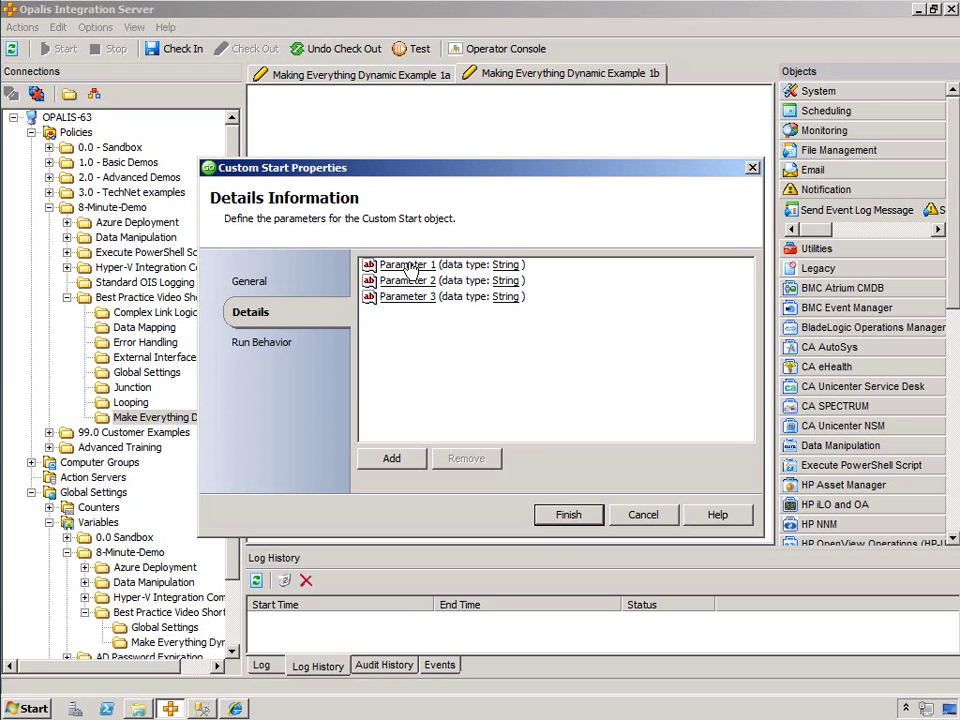
{"action": "double_click", "coordinate": [408, 265]}
{"action": "left_click_drag", "start_coordinate": [388, 352], "coordinate": [270, 342]}
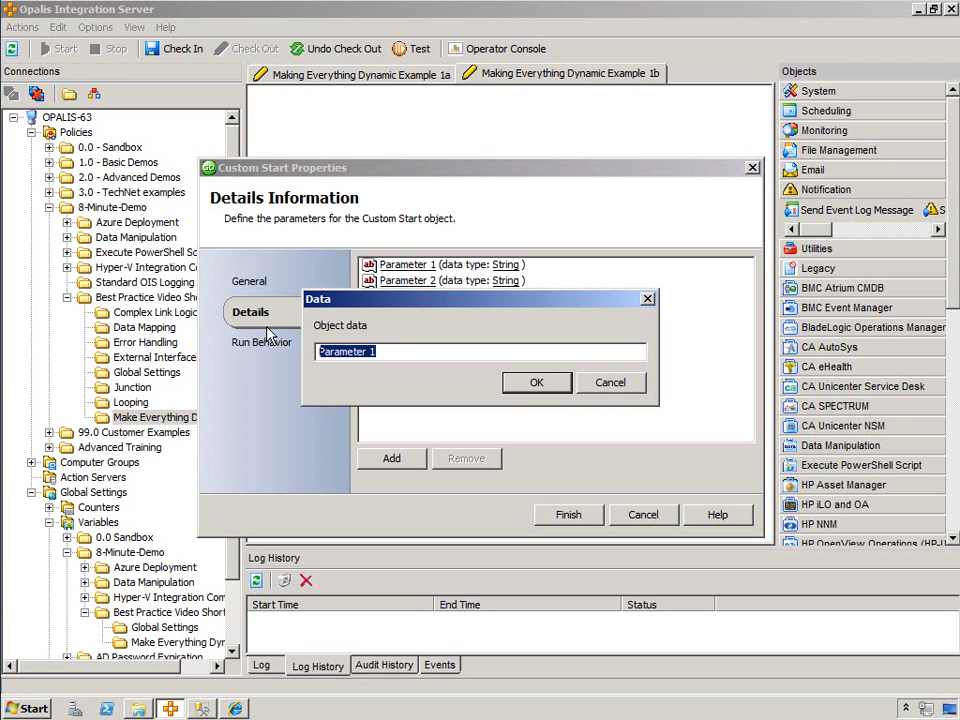
{"action": "type", "text": "Comp[uuter"}
{"action": "key", "text": "Return"}
{"action": "double_click", "coordinate": [408, 281]}
{"action": "left_click_drag", "start_coordinate": [388, 353], "coordinate": [318, 353]}
{"action": "type", "text": "Command"}
{"action": "key", "text": "Return"}
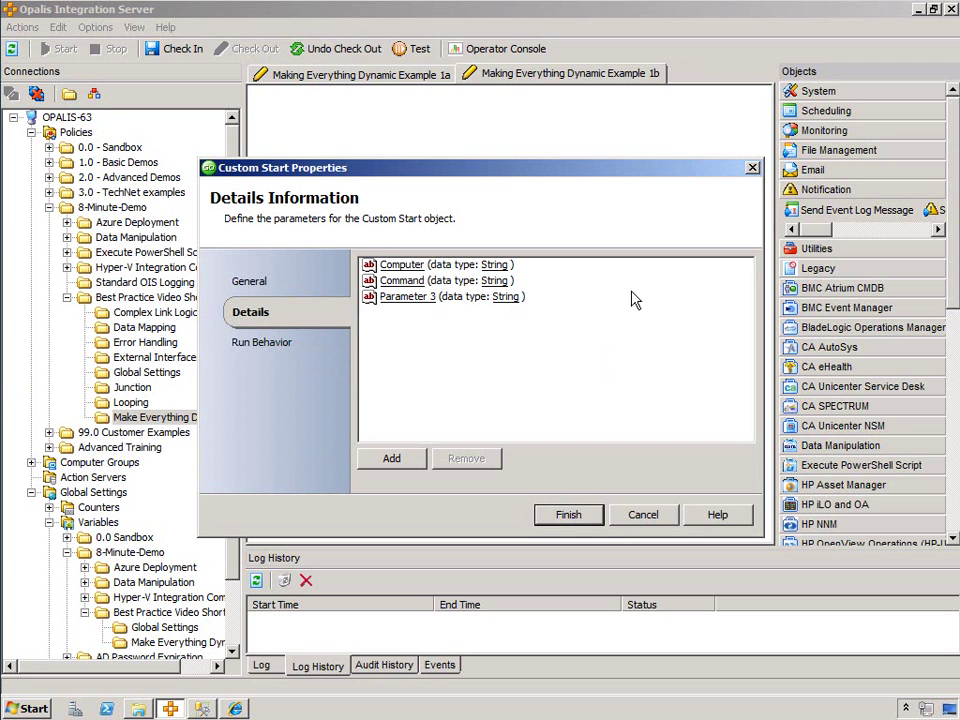
Rename Custom Start's Parameter 3 as Working Folder, save, and review the subscriptions in Run Program's details
{"action": "double_click", "coordinate": [400, 297]}
{"action": "left_click_drag", "start_coordinate": [378, 352], "coordinate": [170, 325]}
{"action": "type", "text": "Working Folder"}
{"action": "key", "text": "Return"}
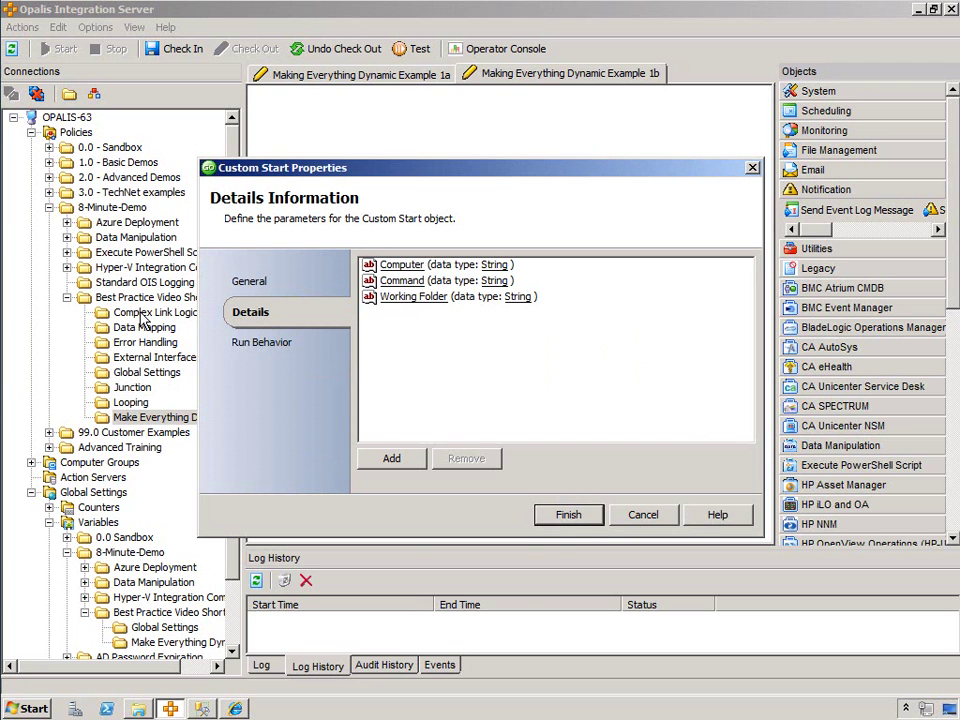
{"action": "left_click", "coordinate": [563, 516]}
{"action": "double_click", "coordinate": [371, 255]}
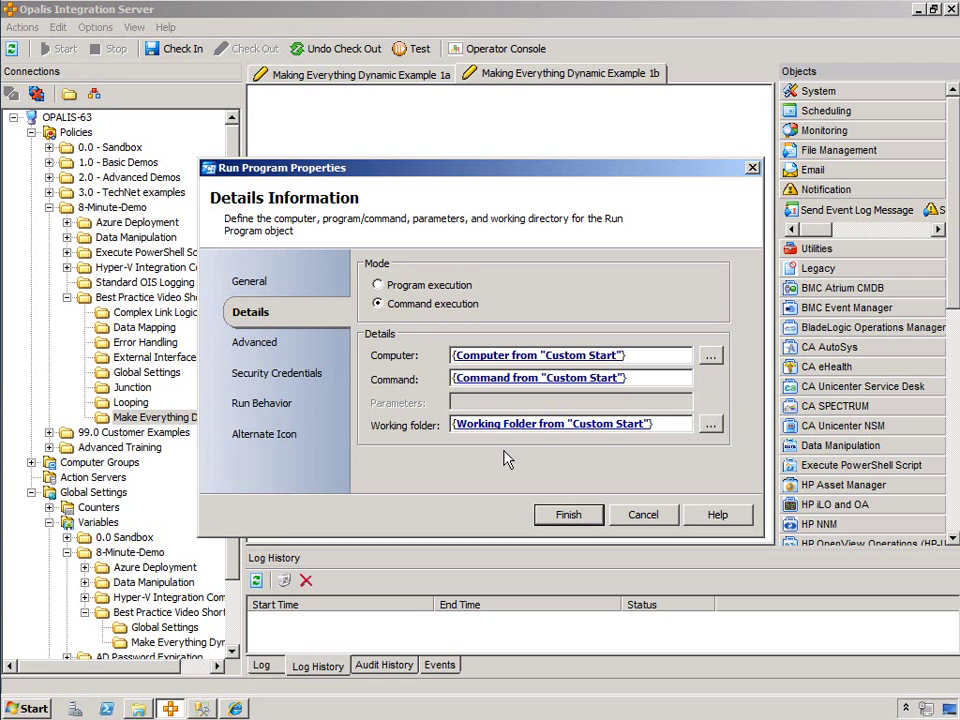
{"action": "left_click", "coordinate": [563, 516]}
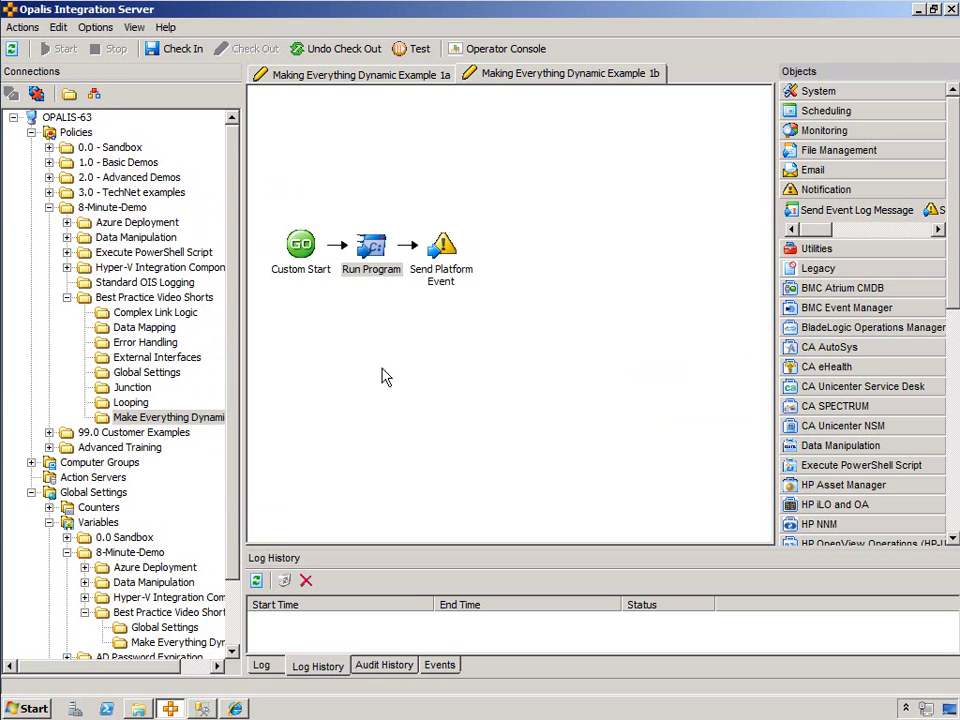
Set the Send Platform Event object's type to Information
{"action": "left_click", "coordinate": [445, 252]}
{"action": "double_click", "coordinate": [445, 252]}
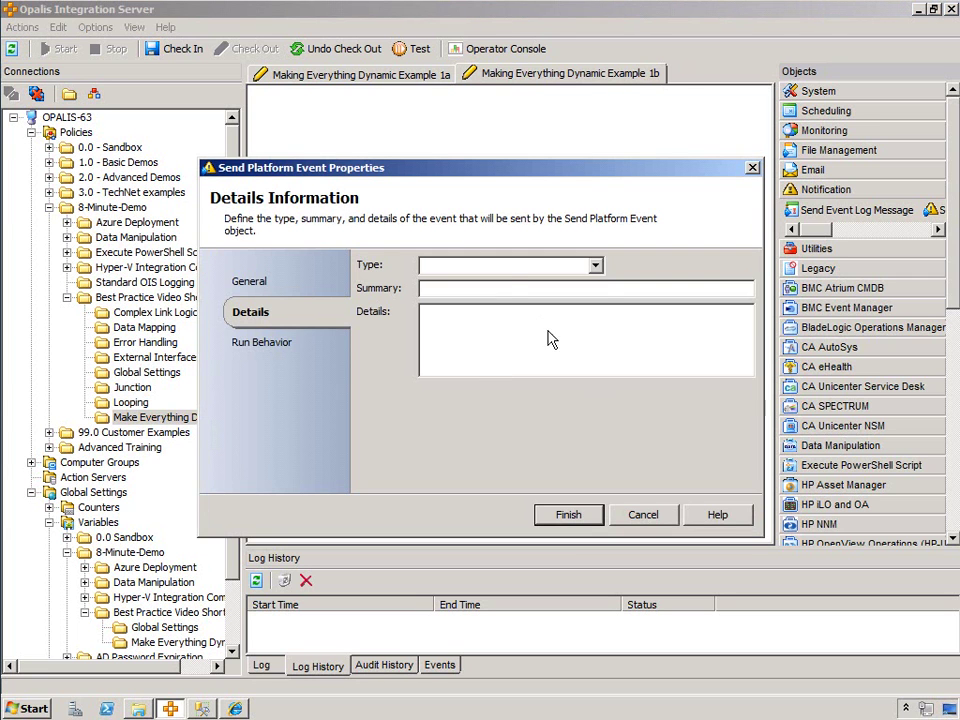
{"action": "left_click", "coordinate": [510, 266]}
{"action": "left_click", "coordinate": [452, 285]}
{"action": "left_click", "coordinate": [484, 267]}
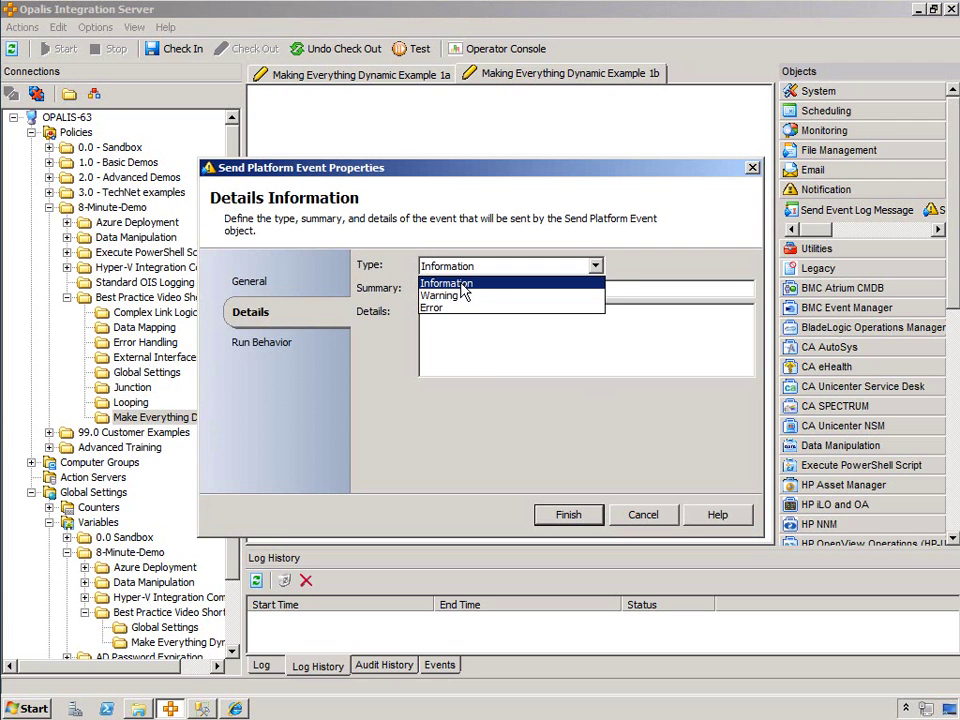
{"action": "left_click", "coordinate": [461, 283]}
Compose the event summary as {Object name from "Run Program"} Status = {Object status from "Run Program"}, using common published data
{"action": "left_click", "coordinate": [432, 287]}
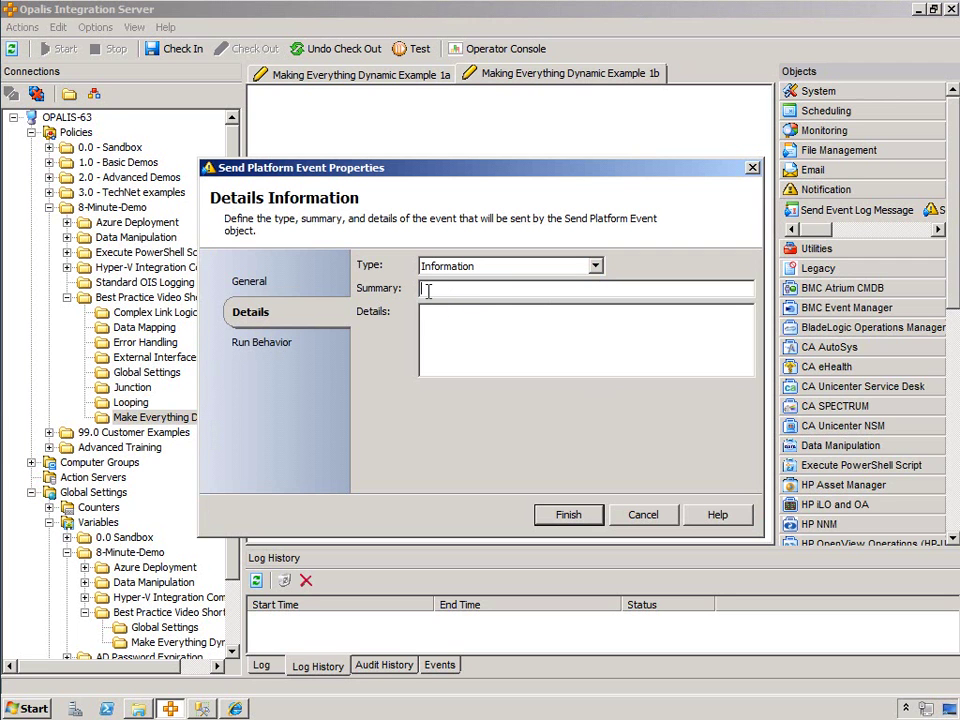
{"action": "right_click", "coordinate": [435, 290]}
{"action": "mouse_move", "coordinate": [470, 298]}
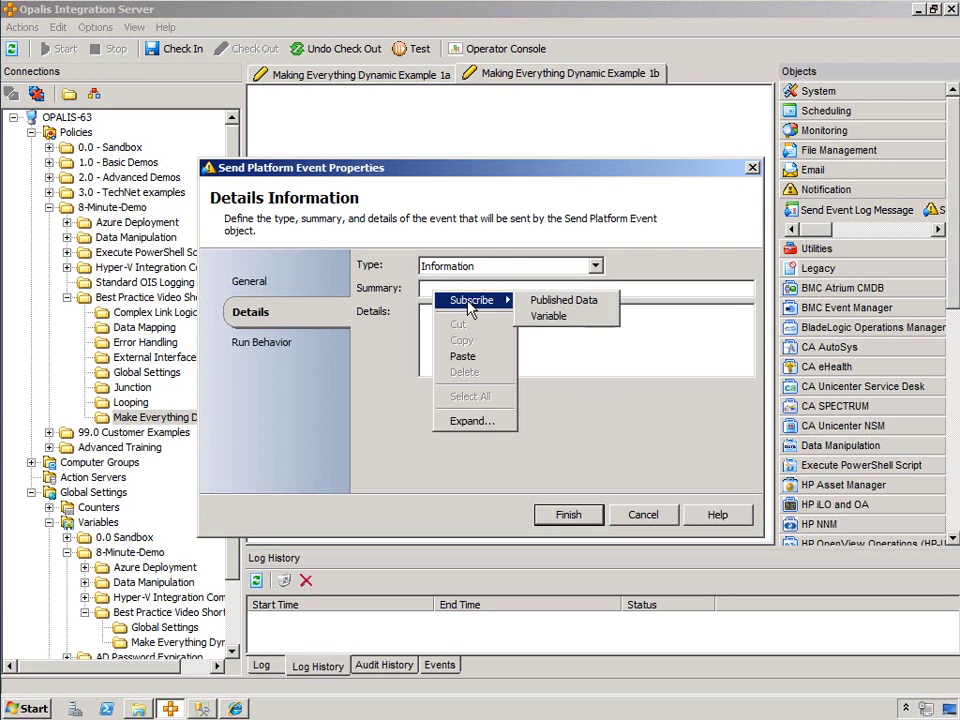
{"action": "left_click", "coordinate": [560, 298]}
{"action": "left_click", "coordinate": [312, 458]}
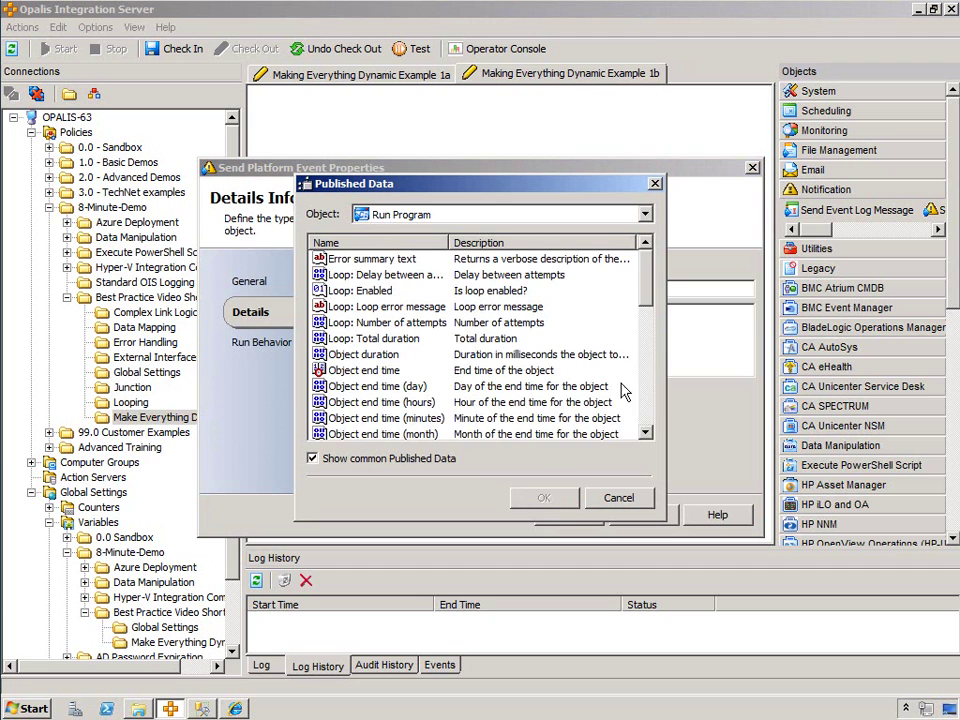
{"action": "left_click_drag", "start_coordinate": [647, 300], "coordinate": [649, 354]}
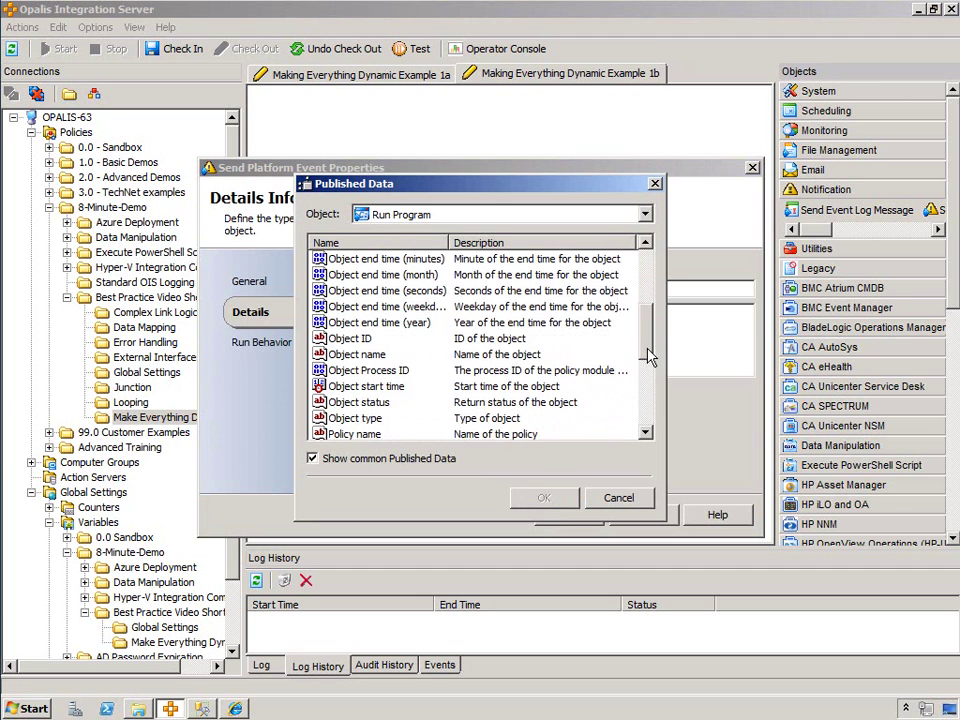
{"action": "double_click", "coordinate": [370, 392]}
{"action": "type", "text": "Sta"}
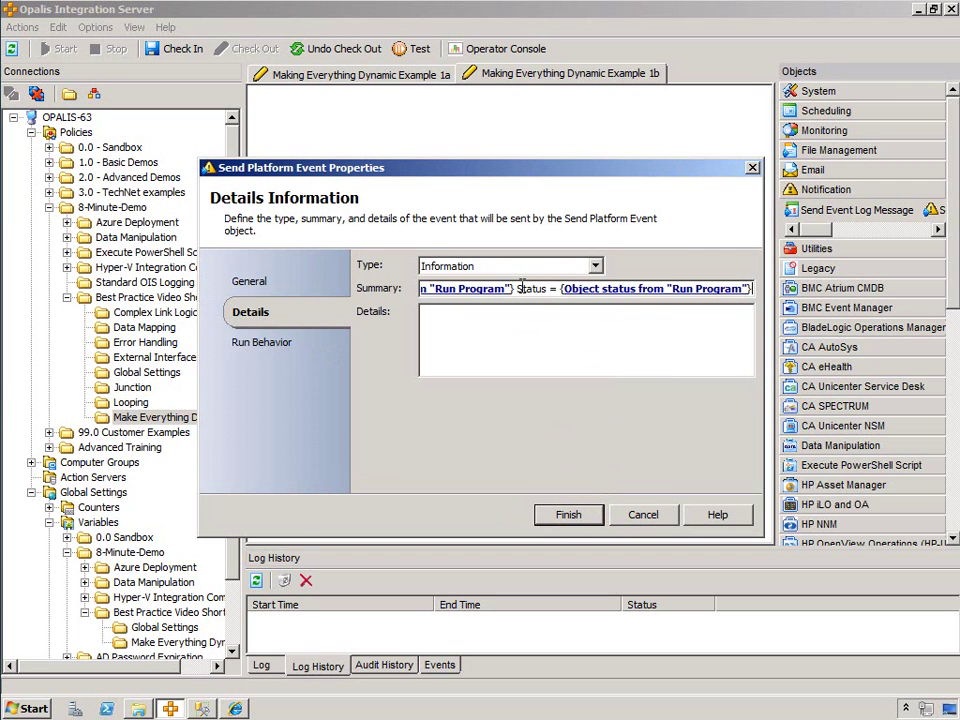
{"action": "left_click_drag", "start_coordinate": [518, 288], "coordinate": [549, 289]}
{"action": "left_click", "coordinate": [506, 324]}
{"action": "left_click_drag", "start_coordinate": [545, 289], "coordinate": [370, 282]}
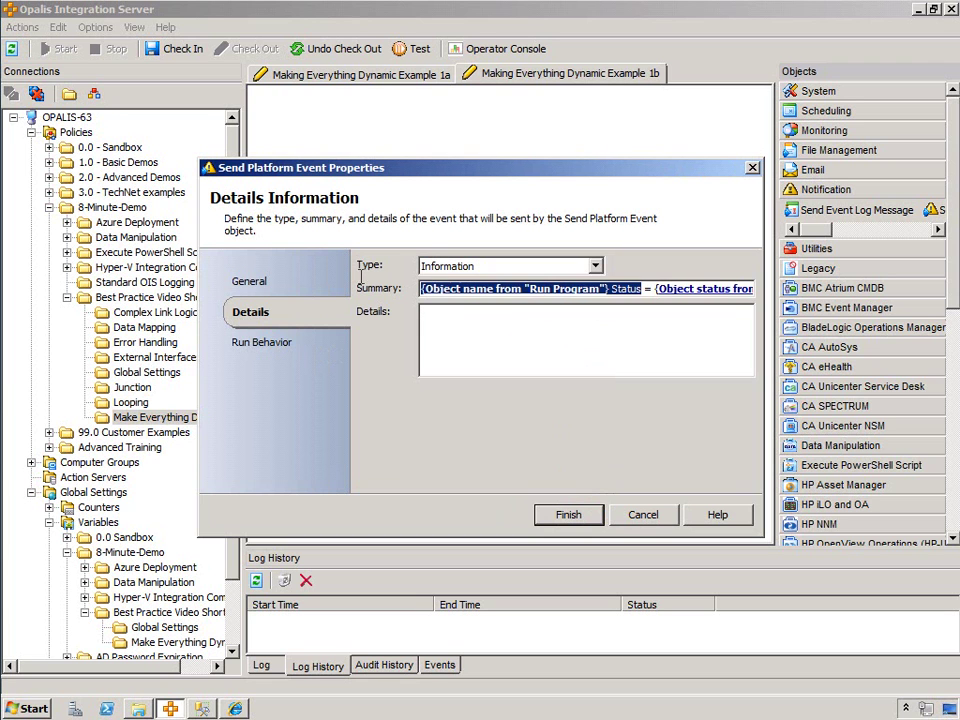
{"action": "left_click", "coordinate": [630, 291]}
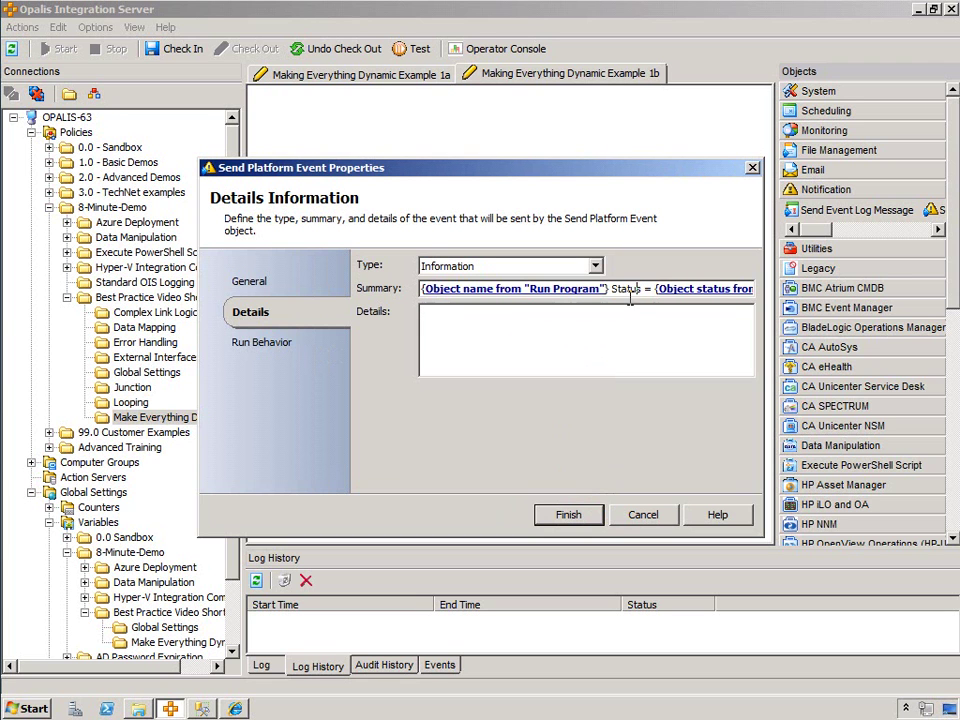
Set the event details to the published data Pure Output from "Run Program" and save the Send Platform Event object
{"action": "right_click", "coordinate": [450, 322]}
{"action": "mouse_move", "coordinate": [485, 328]}
{"action": "left_click", "coordinate": [558, 328]}
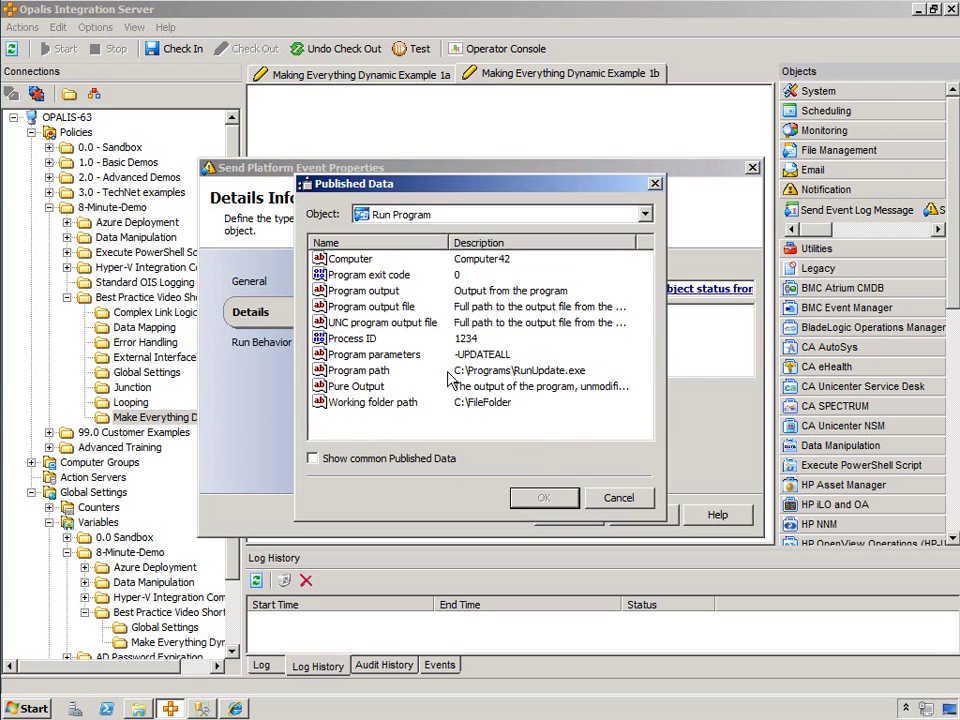
{"action": "left_click", "coordinate": [360, 386]}
{"action": "left_click", "coordinate": [543, 497]}
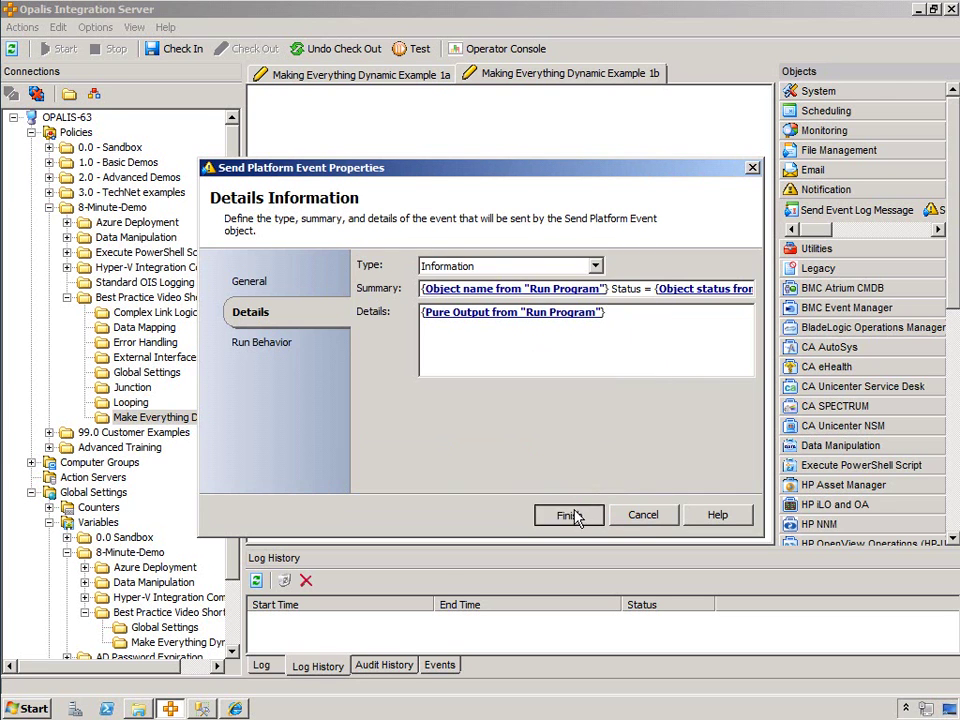
{"action": "left_click", "coordinate": [572, 515]}
Review the properties of the Custom Start, Run Program and Send Platform Event objects
{"action": "left_click", "coordinate": [292, 246]}
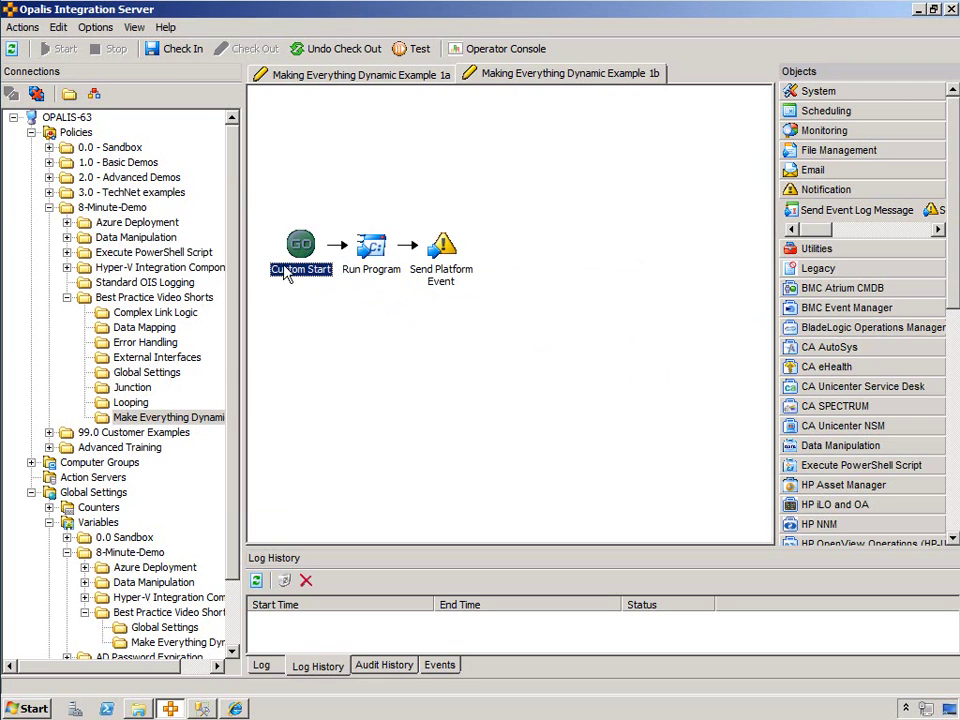
{"action": "double_click", "coordinate": [302, 248]}
{"action": "left_click", "coordinate": [562, 515]}
{"action": "double_click", "coordinate": [377, 226]}
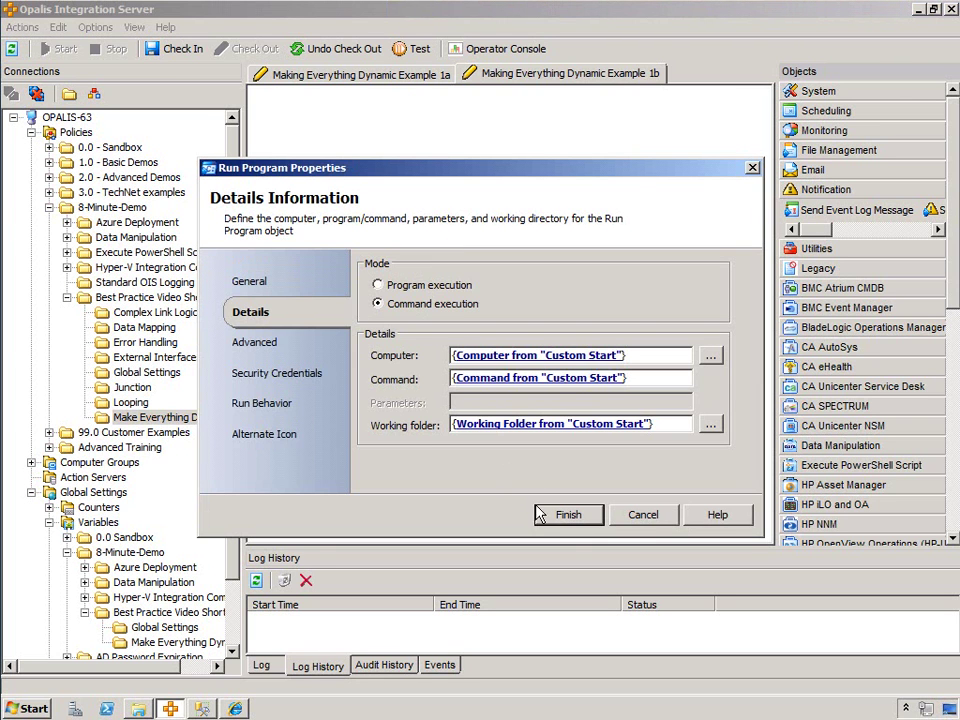
{"action": "left_click", "coordinate": [562, 515]}
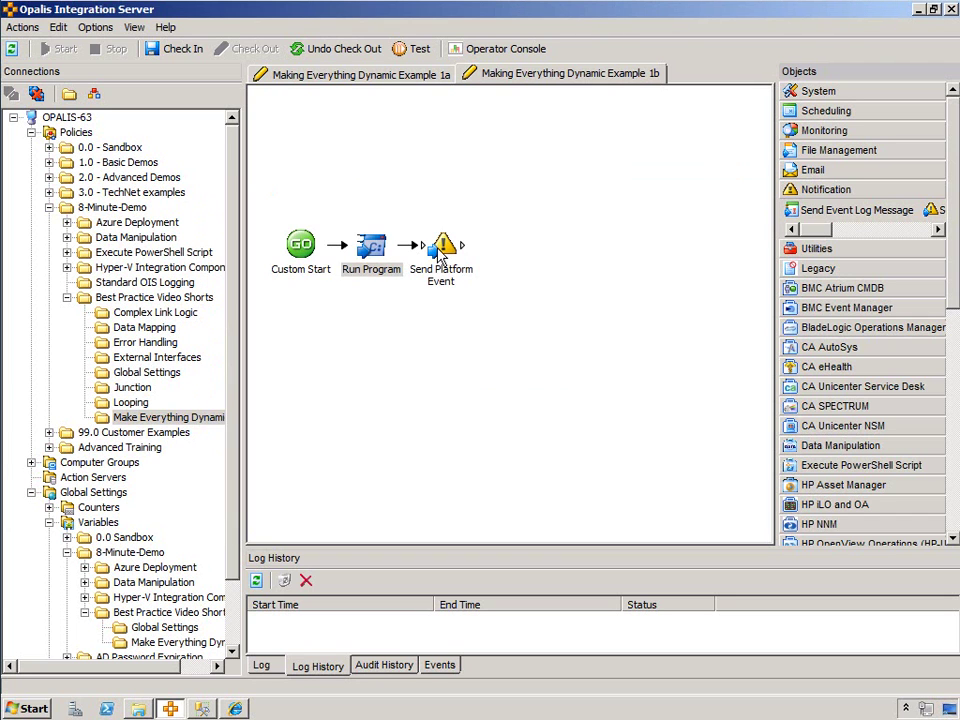
{"action": "double_click", "coordinate": [444, 244]}
{"action": "double_click", "coordinate": [622, 290]}
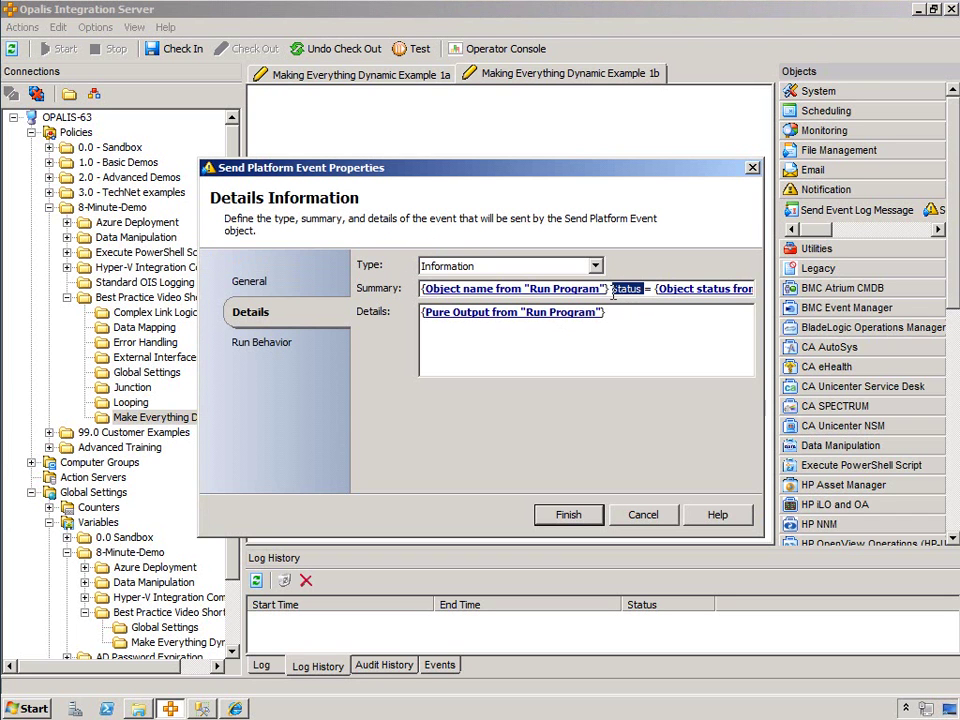
{"action": "left_click", "coordinate": [566, 518]}
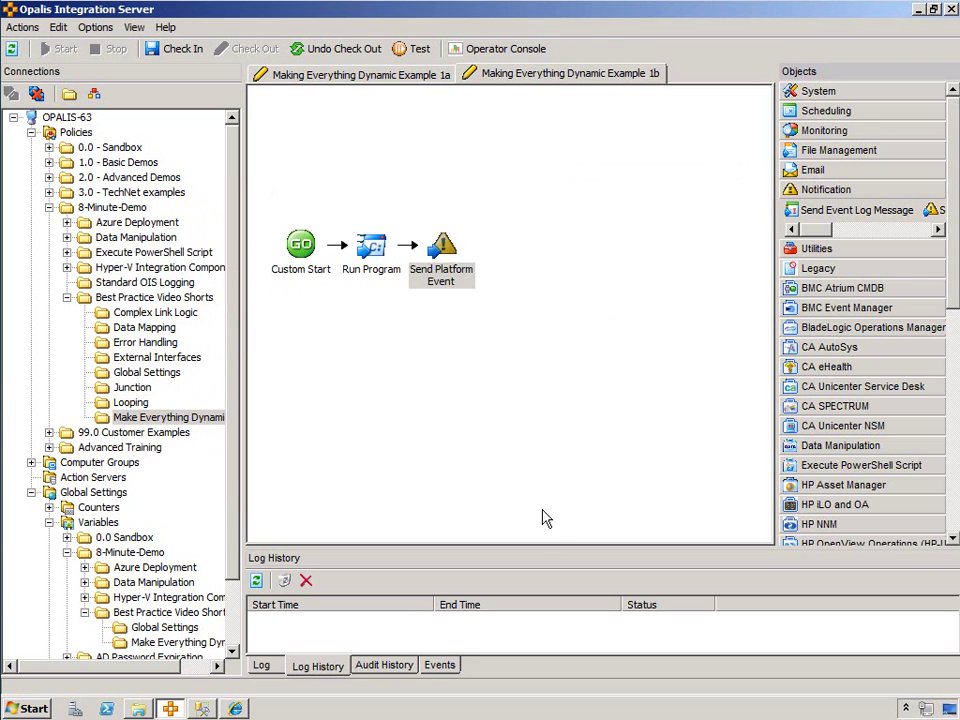
Check in the Making Everything Dynamic Example 1b policy and add a Trigger Policy object to the Example 1a policy
{"action": "left_click", "coordinate": [150, 47]}
{"action": "left_click", "coordinate": [340, 75]}
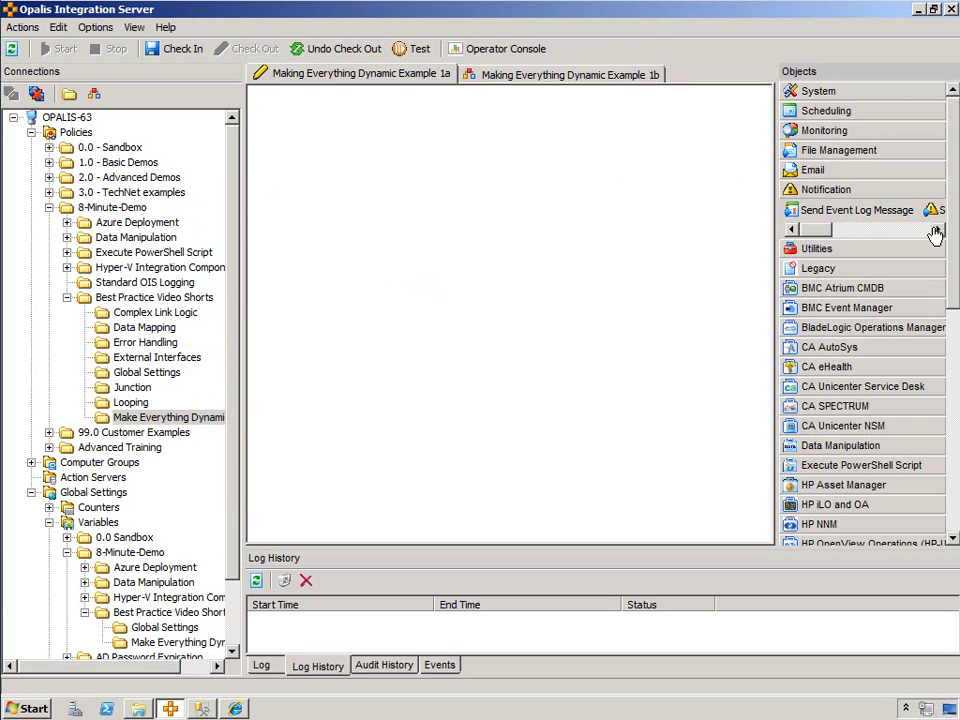
{"action": "left_click_drag", "start_coordinate": [951, 259], "coordinate": [957, 484]}
{"action": "left_click", "coordinate": [831, 486]}
{"action": "left_click", "coordinate": [920, 486]}
{"action": "left_click_drag", "start_coordinate": [920, 467], "coordinate": [371, 246]}
Make Trigger Policy call Making Everything Dynamic Example 1b from 8-Minute-Demo's Best Practice Video Shorts, leaving its parameters empty, and shift the object further along the canvas
{"action": "double_click", "coordinate": [371, 246]}
{"action": "left_click", "coordinate": [726, 275]}
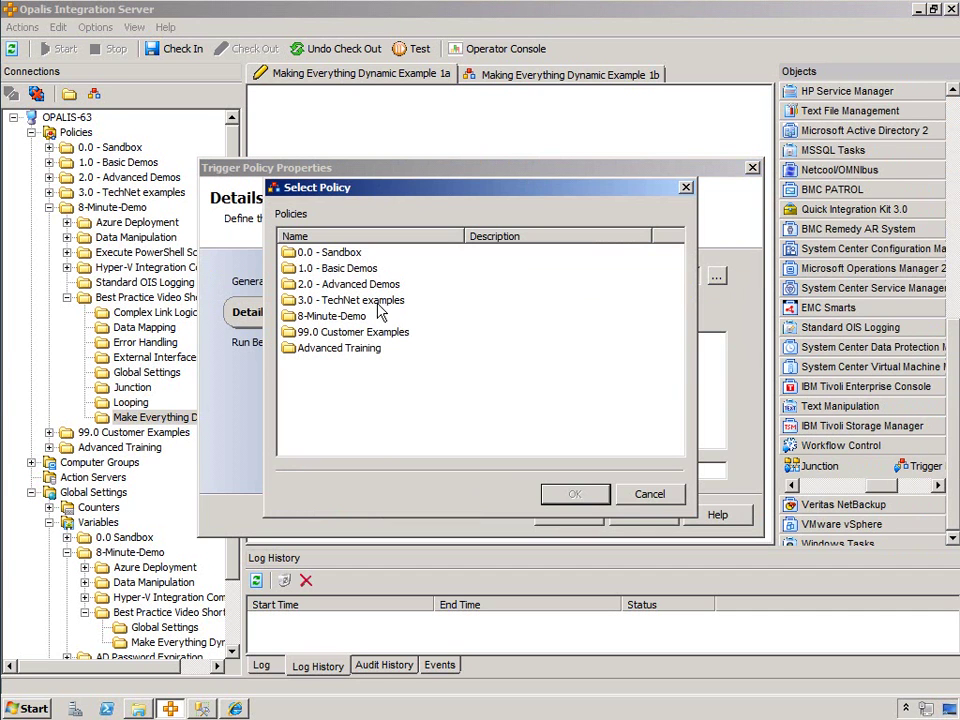
{"action": "double_click", "coordinate": [331, 316]}
{"action": "double_click", "coordinate": [332, 284]}
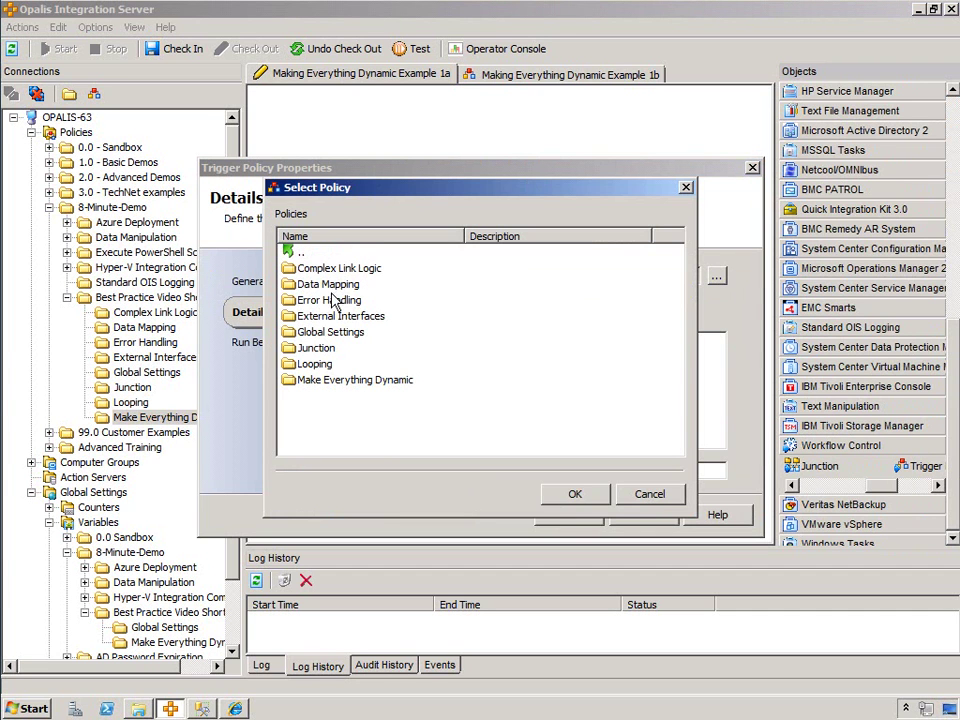
{"action": "double_click", "coordinate": [338, 379]}
{"action": "left_click", "coordinate": [330, 270]}
{"action": "double_click", "coordinate": [330, 270]}
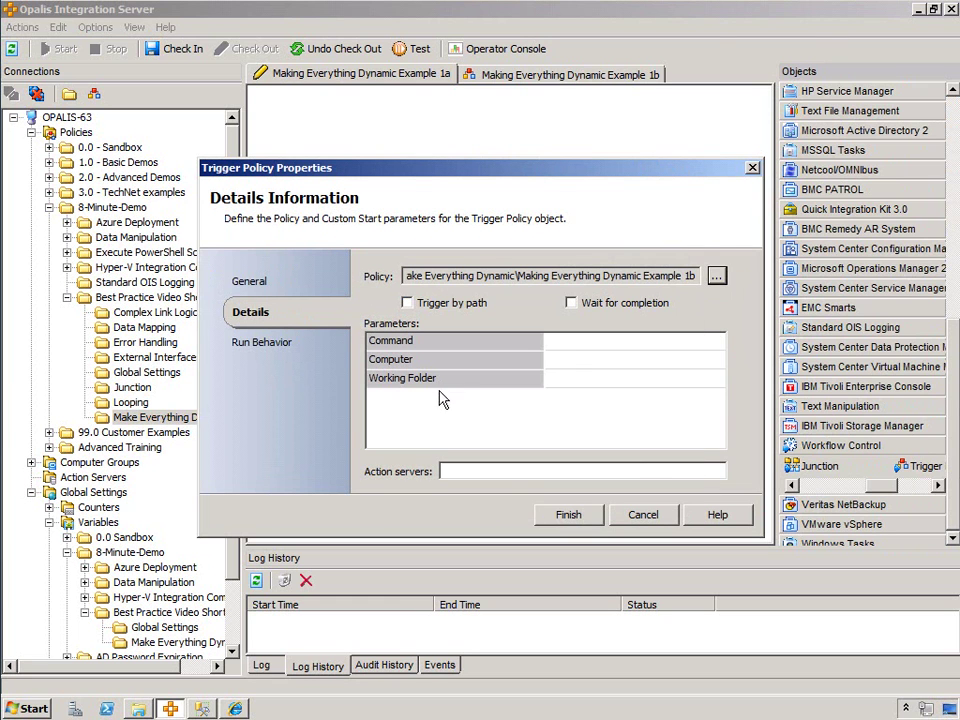
{"action": "left_click", "coordinate": [590, 344]}
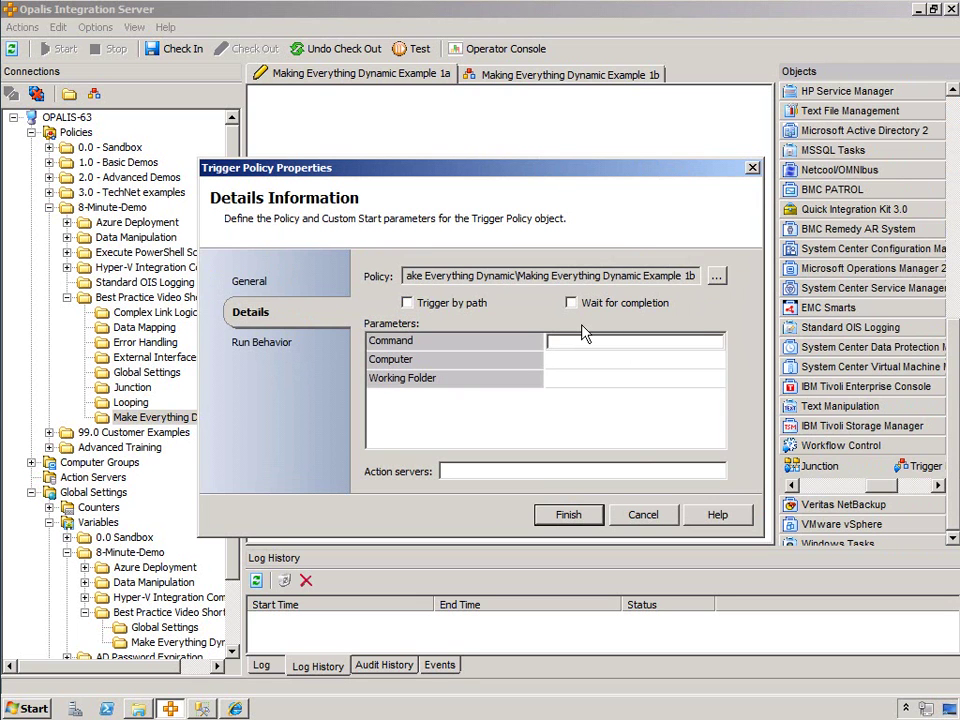
{"action": "left_click", "coordinate": [569, 516]}
{"action": "left_click_drag", "start_coordinate": [385, 265], "coordinate": [456, 265]}
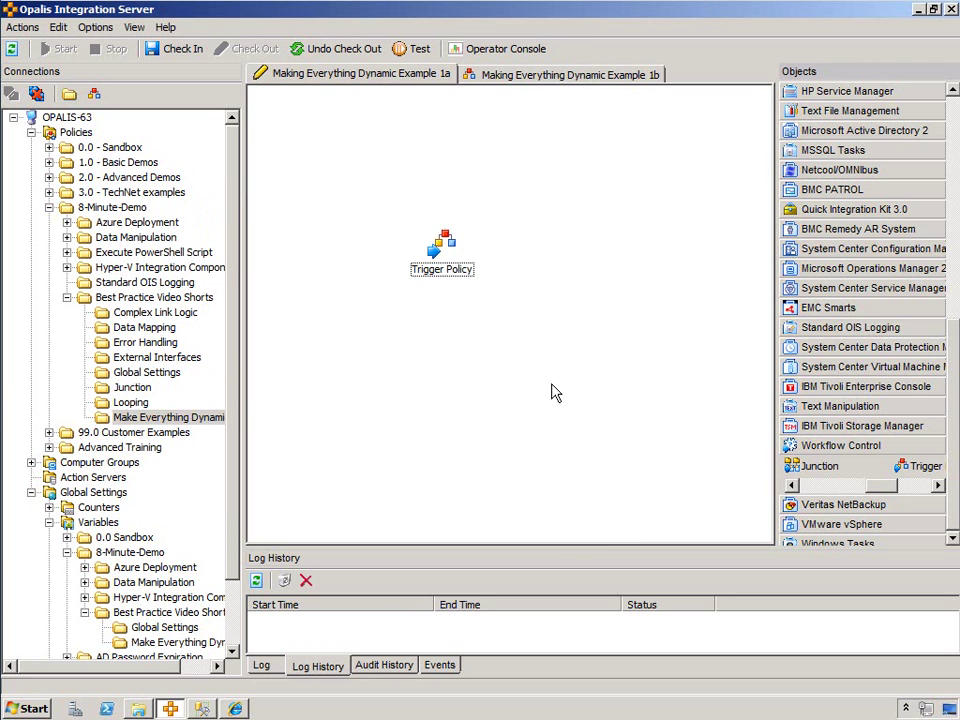
Create a text file named commands in C:\Demo and open it for editing
{"action": "left_click", "coordinate": [138, 708]}
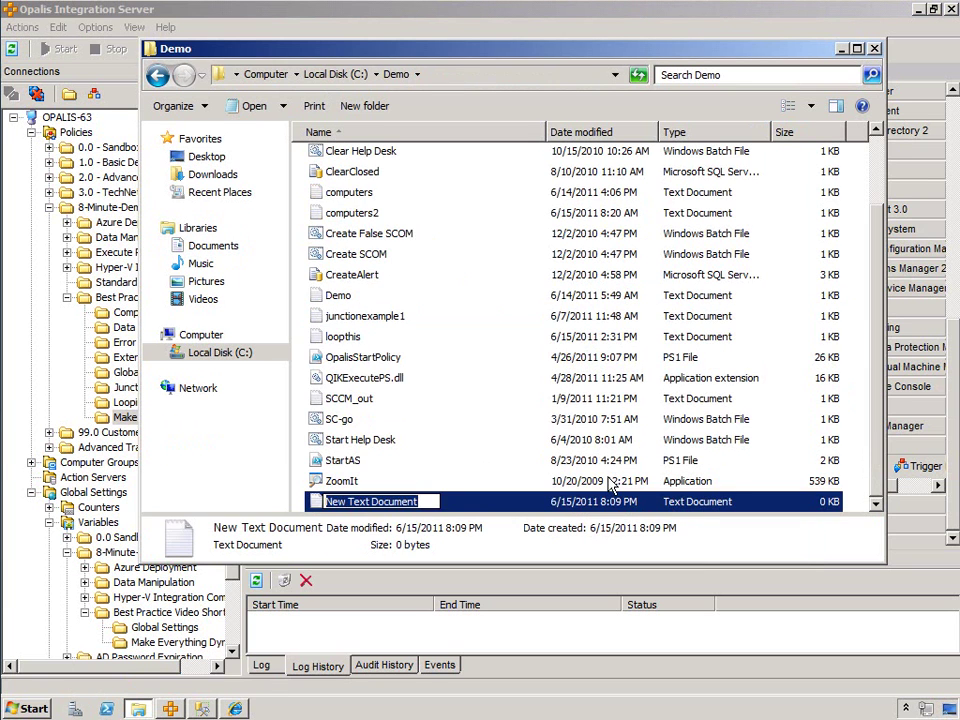
{"action": "type", "text": "commands"}
{"action": "key", "text": "Return"}
{"action": "key", "text": "Return"}
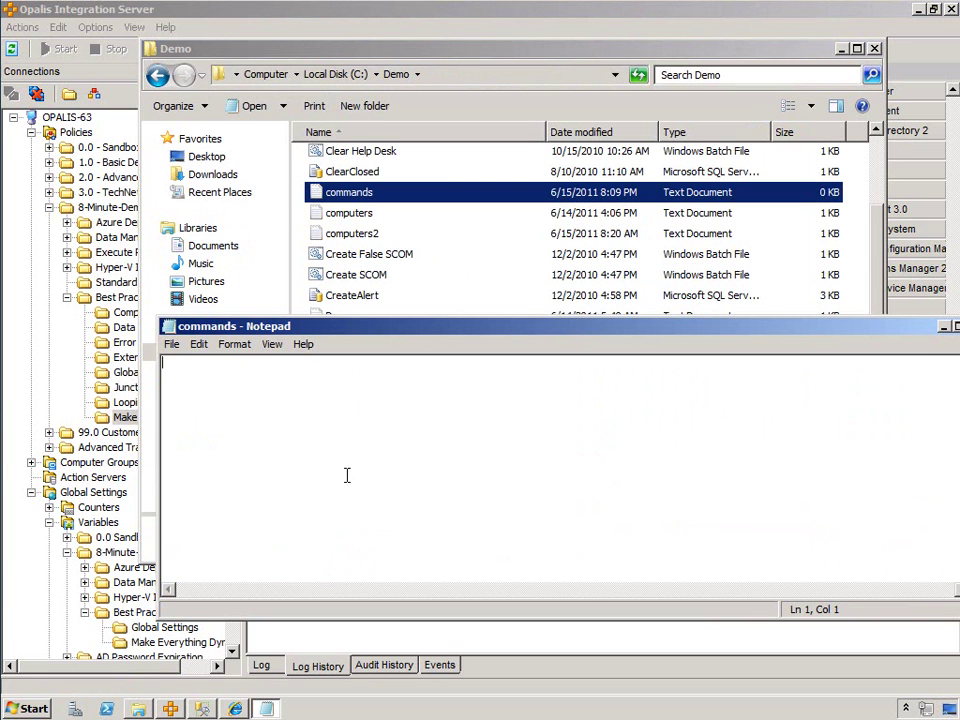
Enter the lines "localhost;dir;c:\", "cjdemo-dpm;ipconfig;" and "cjdemo-dc;whoami;" in the commands file and save it
{"action": "type", "text": "localhost;dir;c:\\"}
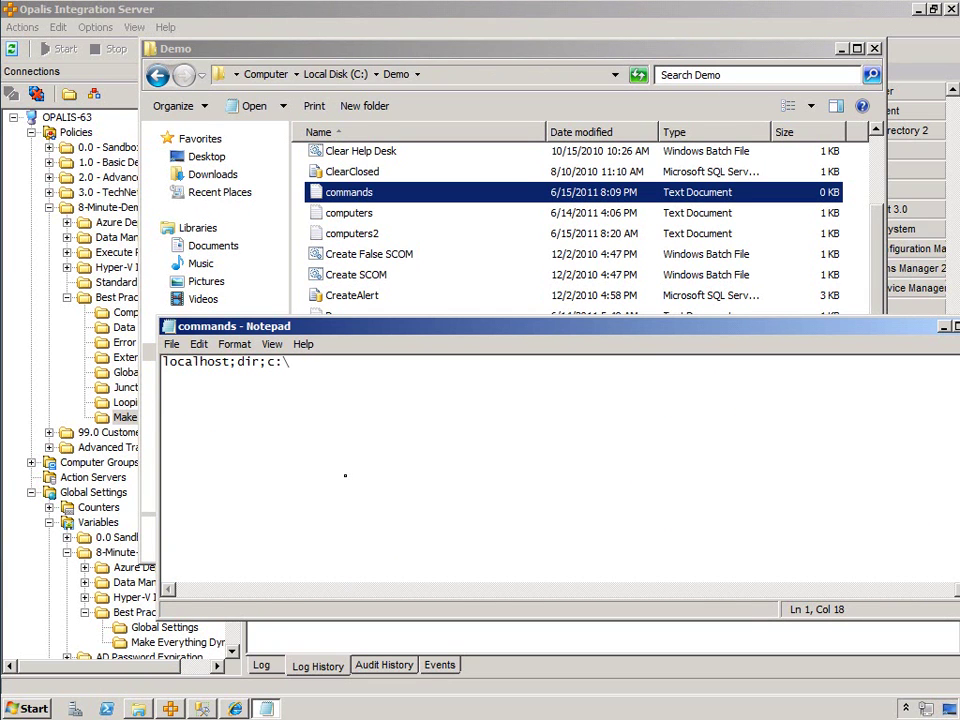
{"action": "type", "text": " cjdemo"}
{"action": "type", "text": "-dpm"}
{"action": "type", "text": ";ipconfig"}
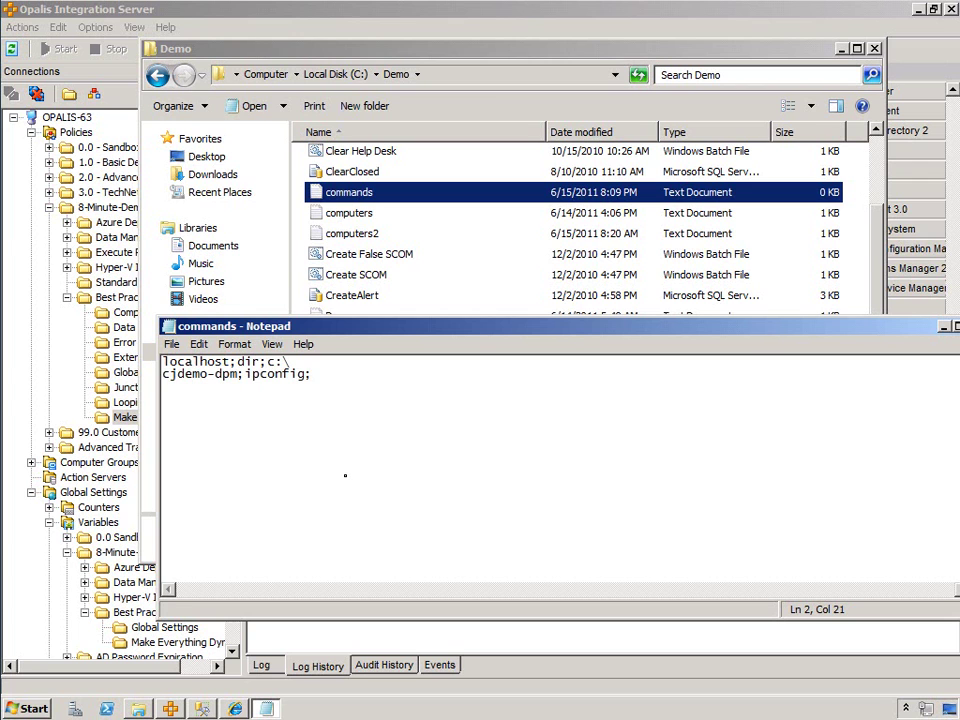
{"action": "type", "text": "cjdemo-dc;whoami;"}
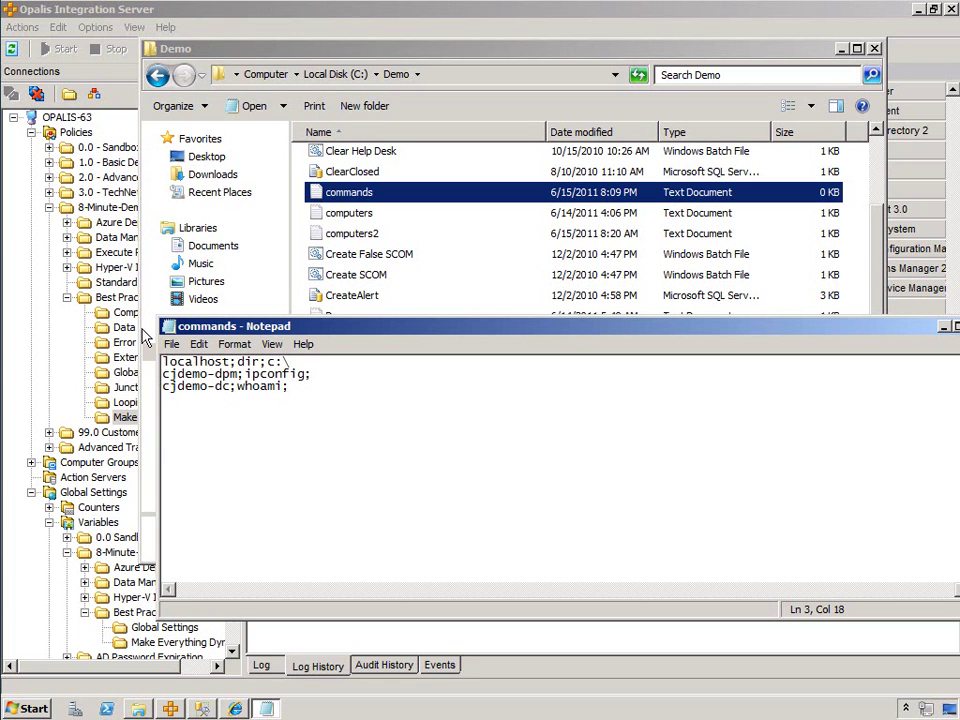
{"action": "left_click", "coordinate": [172, 344]}
{"action": "left_click", "coordinate": [188, 395]}
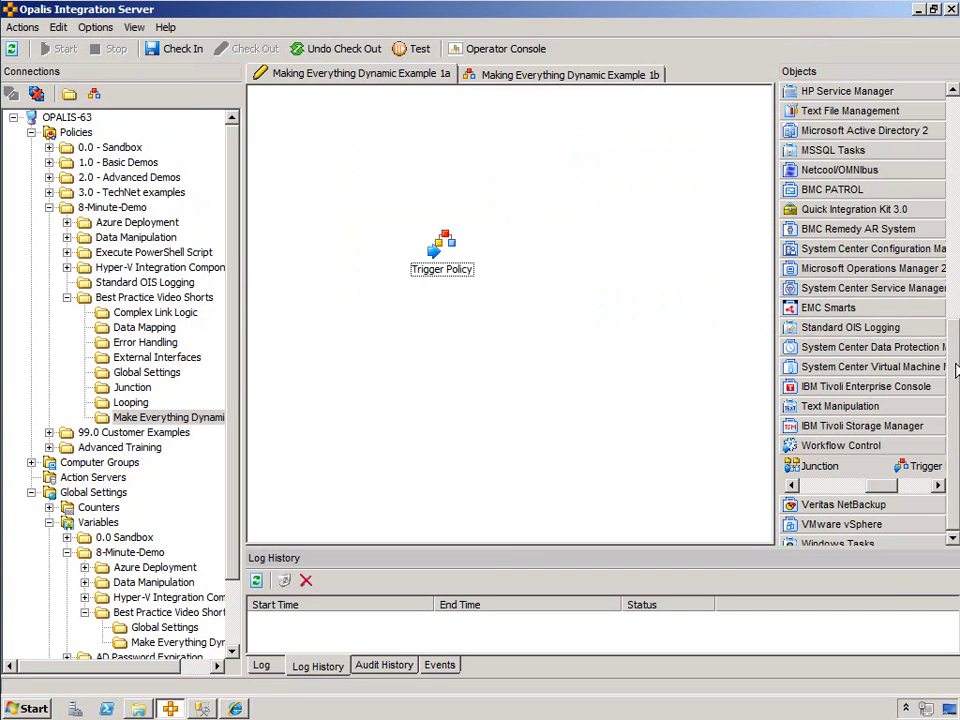
Add a Read Line object from Text File Management to Example 1a and link it to Trigger Policy
{"action": "left_click_drag", "start_coordinate": [954, 366], "coordinate": [954, 256]}
{"action": "left_click", "coordinate": [872, 348]}
{"action": "left_click", "coordinate": [935, 388]}
Set Read Line's file encoding to ASCII and its line numbers to 1-END
{"action": "double_click", "coordinate": [310, 268]}
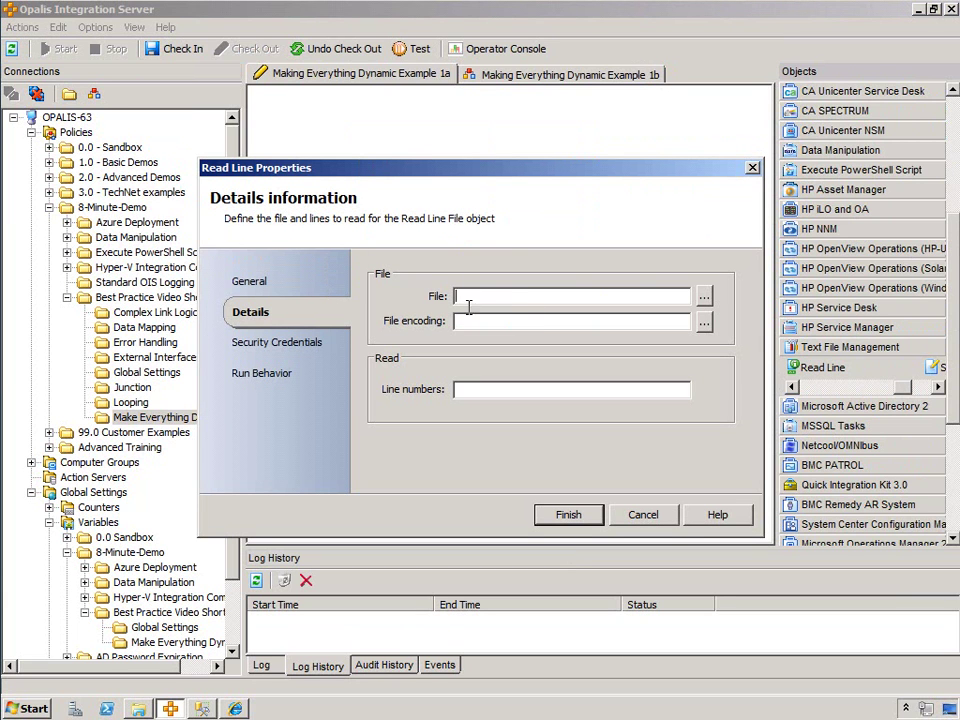
{"action": "left_click", "coordinate": [704, 322]}
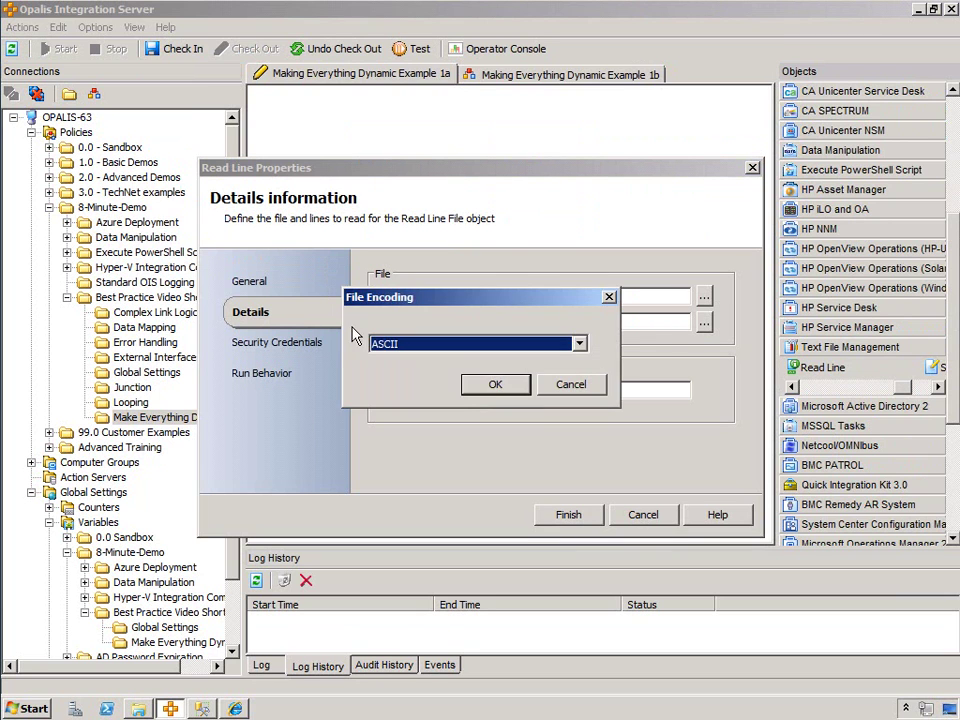
{"action": "left_click", "coordinate": [494, 385]}
{"action": "left_click", "coordinate": [480, 392]}
{"action": "type", "text": "1-END"}
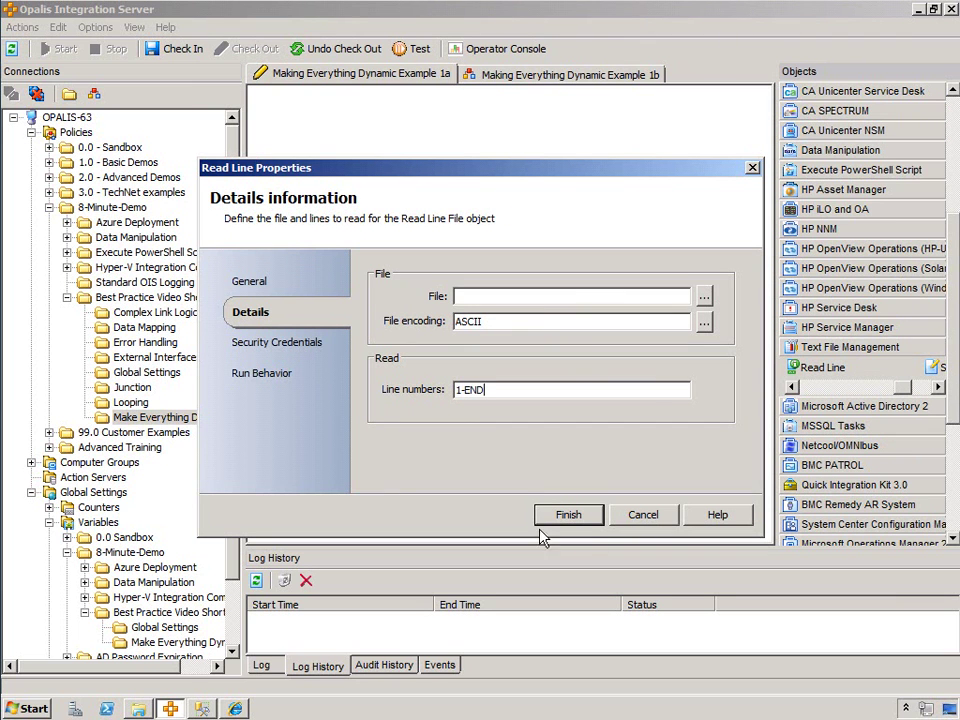
{"action": "left_click_drag", "start_coordinate": [508, 392], "coordinate": [378, 386]}
{"action": "left_click", "coordinate": [524, 298]}
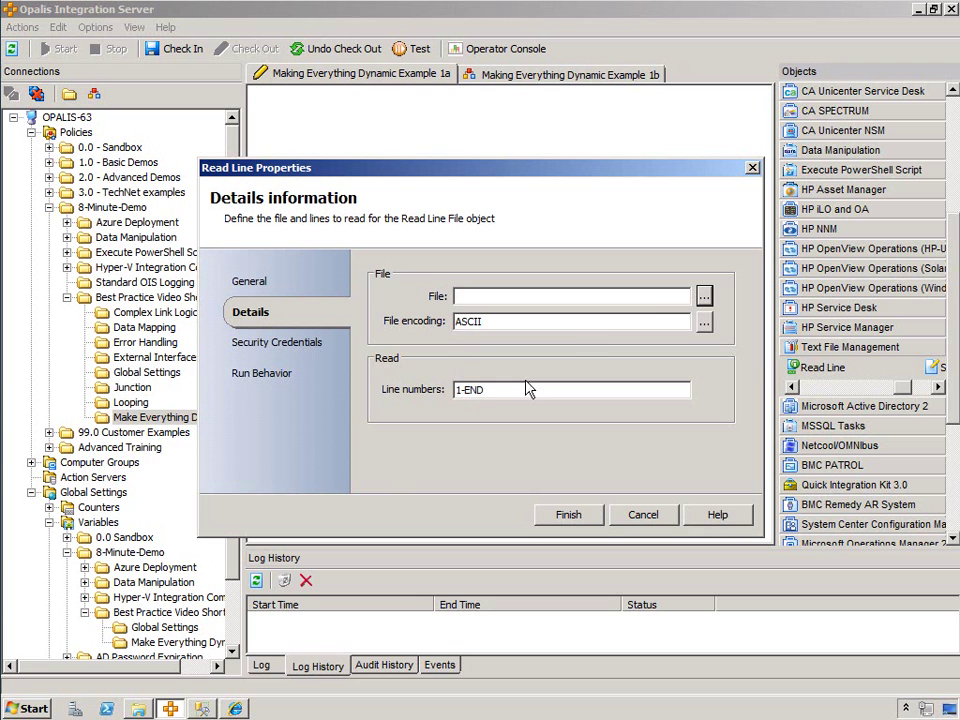
Choose C:\Demo\commands.txt as the file for Read Line and save the object's properties
{"action": "left_click", "coordinate": [704, 297]}
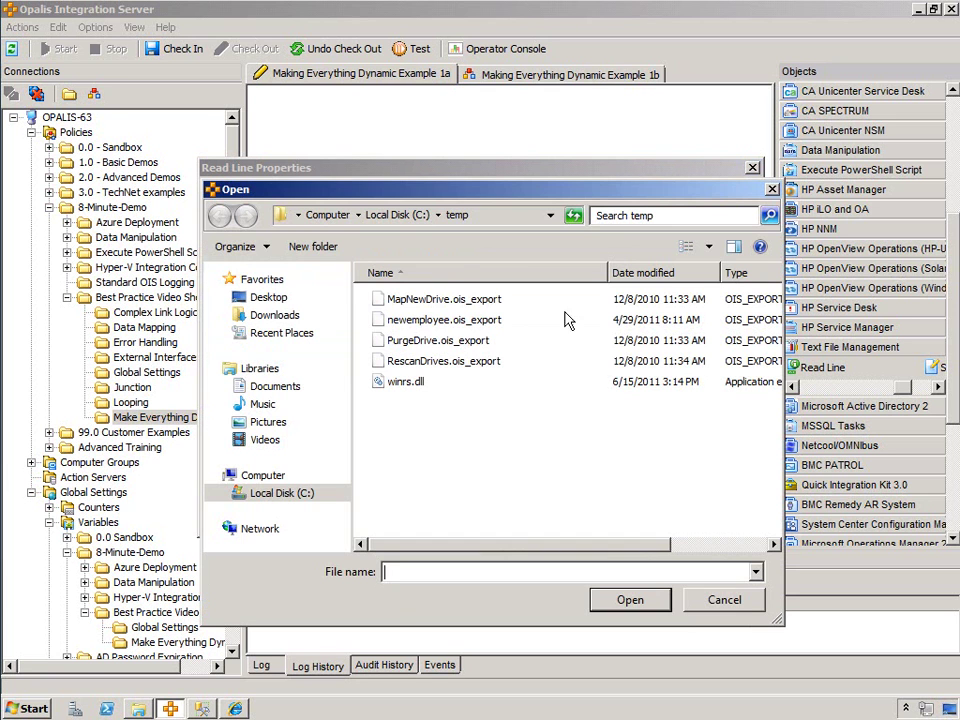
{"action": "left_click", "coordinate": [396, 214]}
{"action": "double_click", "coordinate": [375, 298]}
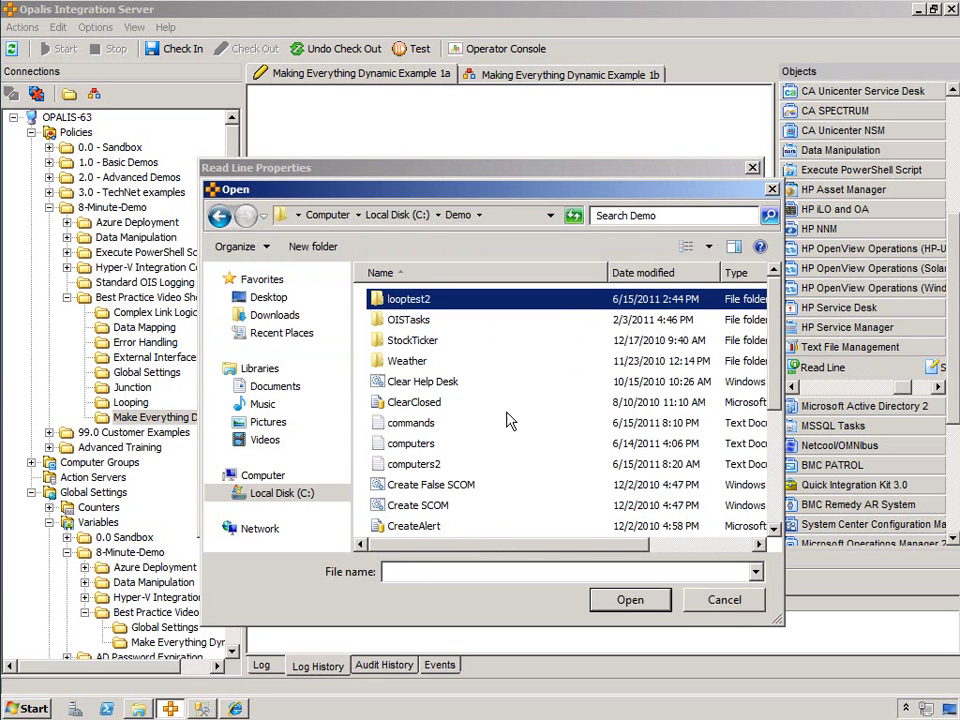
{"action": "left_click", "coordinate": [470, 402]}
{"action": "double_click", "coordinate": [455, 423]}
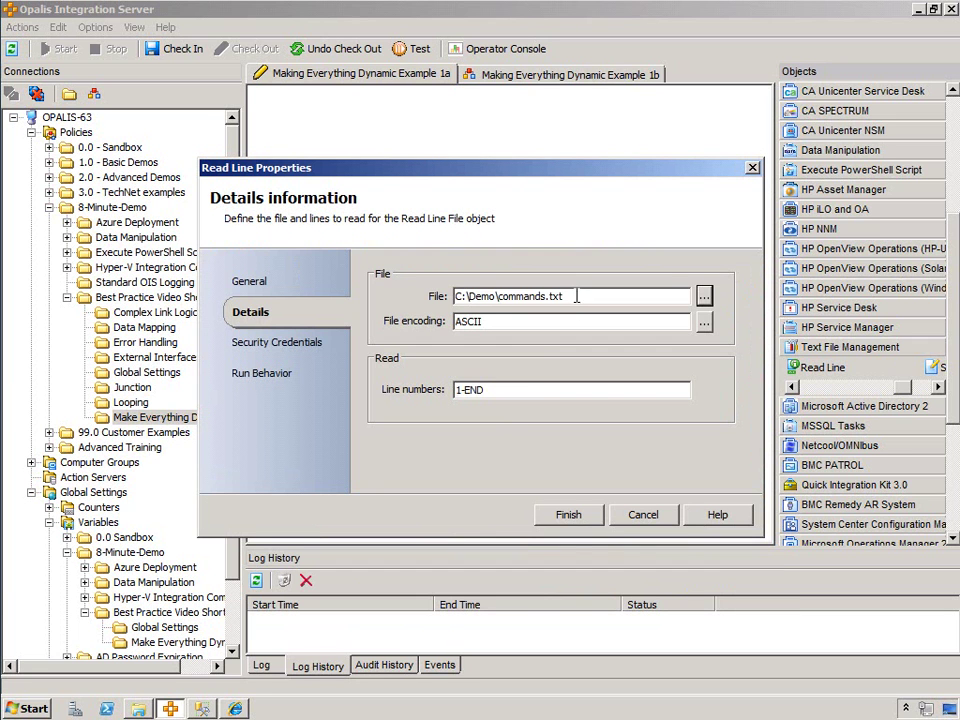
{"action": "left_click", "coordinate": [568, 515]}
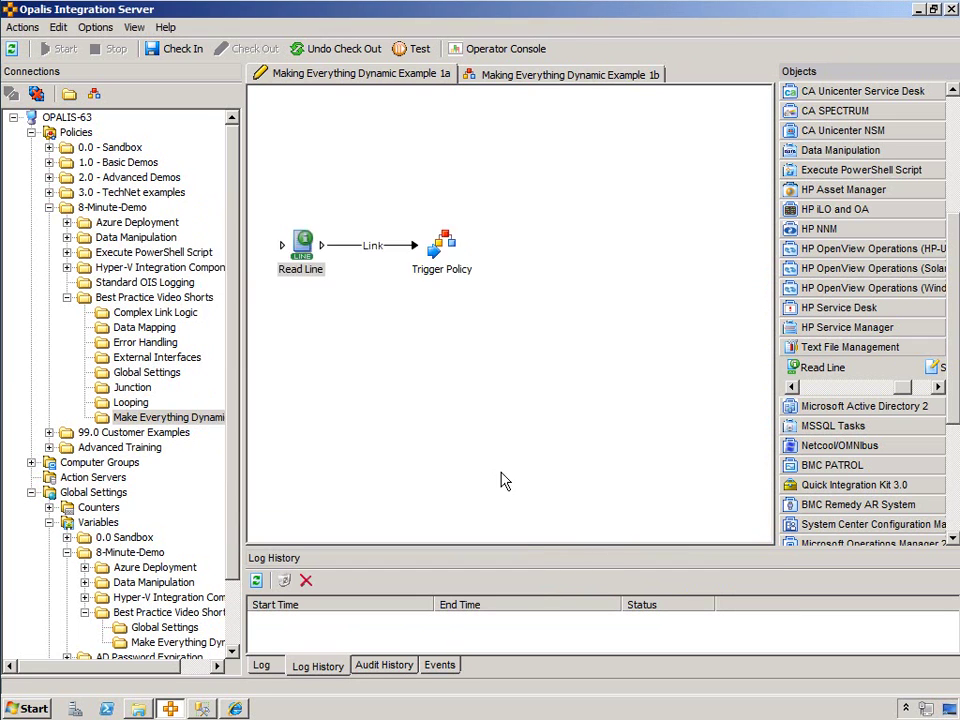
Create a variable named Command File with the value C:\Demo\commands.txt in the Make Everything Dynamic variables folder
{"action": "scroll", "coordinate": [188, 595], "scroll_direction": "down", "scroll_amount": 2}
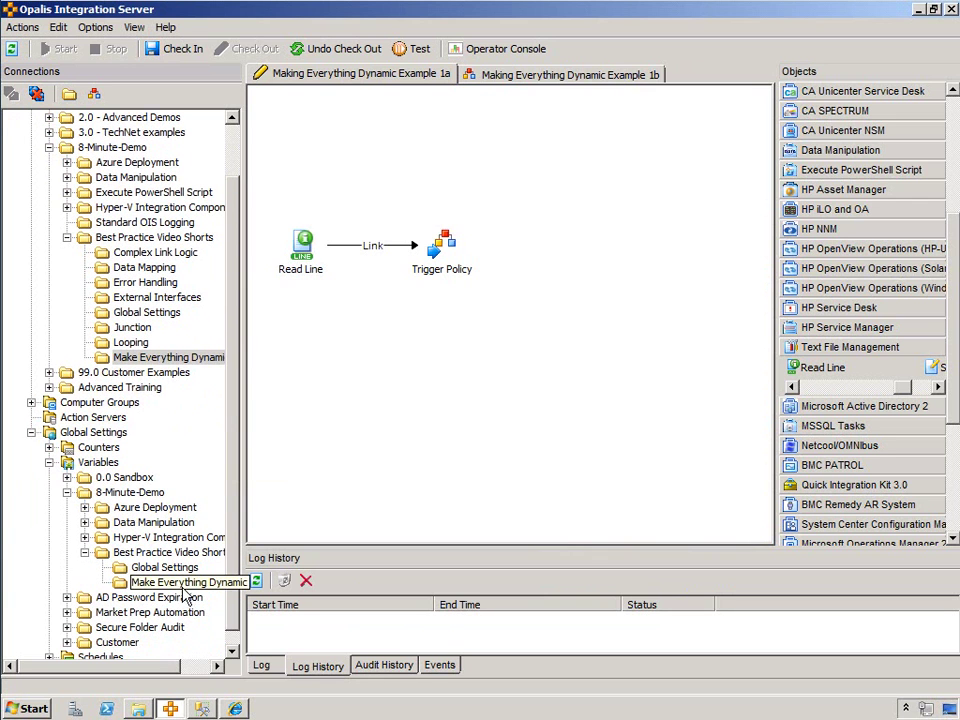
{"action": "left_click", "coordinate": [140, 582]}
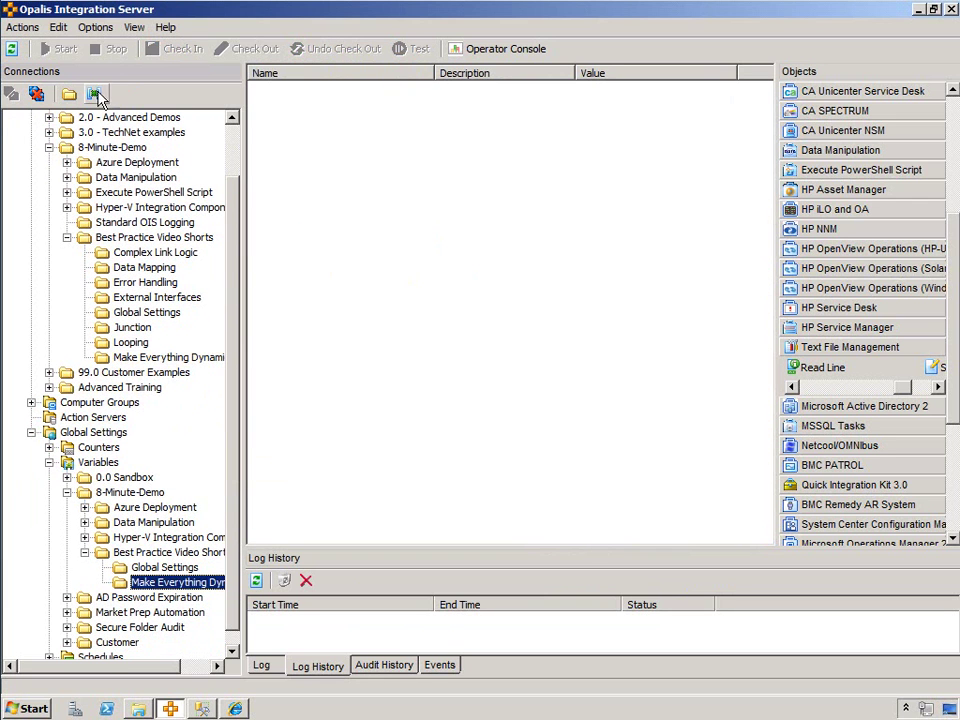
{"action": "left_click", "coordinate": [97, 94]}
{"action": "left_click", "coordinate": [460, 372]}
{"action": "type", "text": "C:\\Demo\\commands.txt"}
{"action": "left_click", "coordinate": [473, 266]}
{"action": "type", "text": "Comm"}
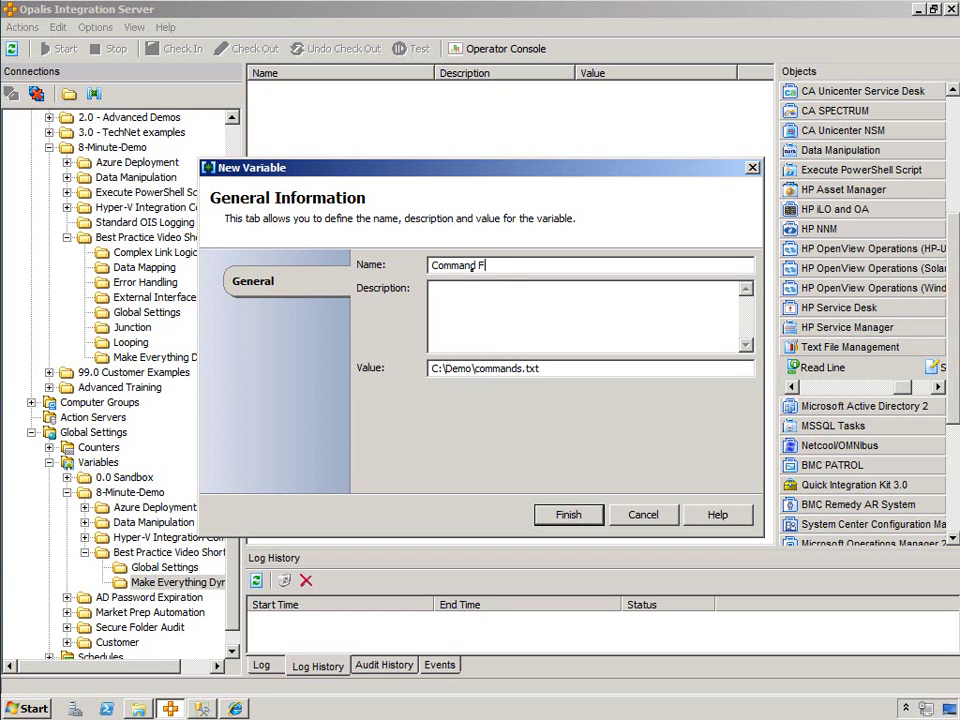
{"action": "key", "text": "Return"}
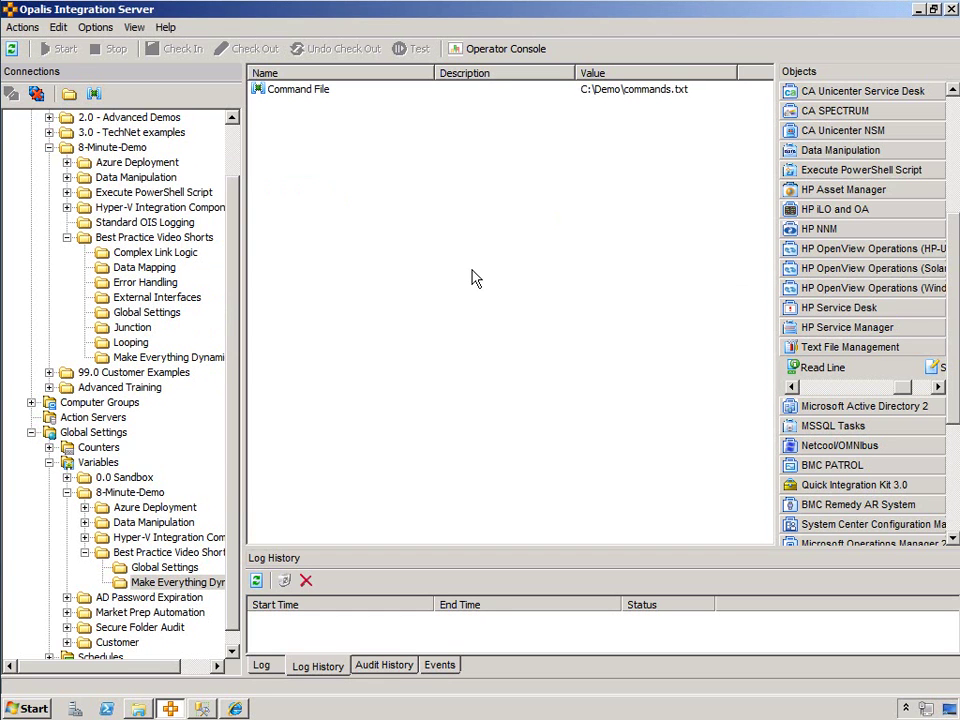
Create a second variable named All Lines with the value 1-END in the same folder
{"action": "right_click", "coordinate": [295, 140]}
{"action": "mouse_move", "coordinate": [333, 149]}
{"action": "left_click", "coordinate": [426, 171]}
{"action": "type", "text": "1"}
{"action": "left_click", "coordinate": [472, 265]}
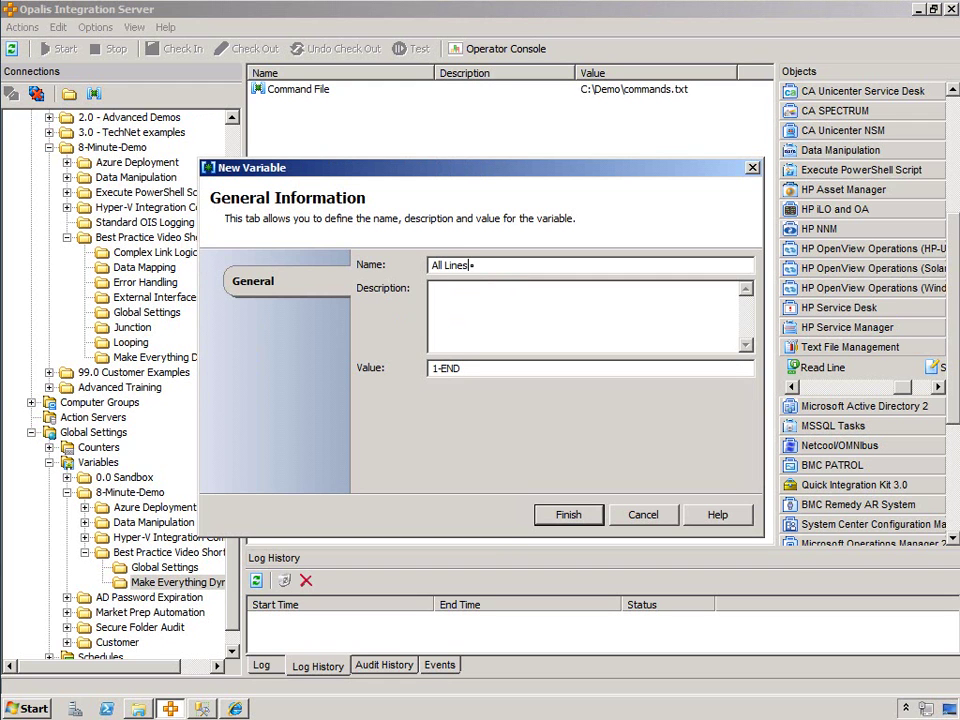
{"action": "key", "text": "Return"}
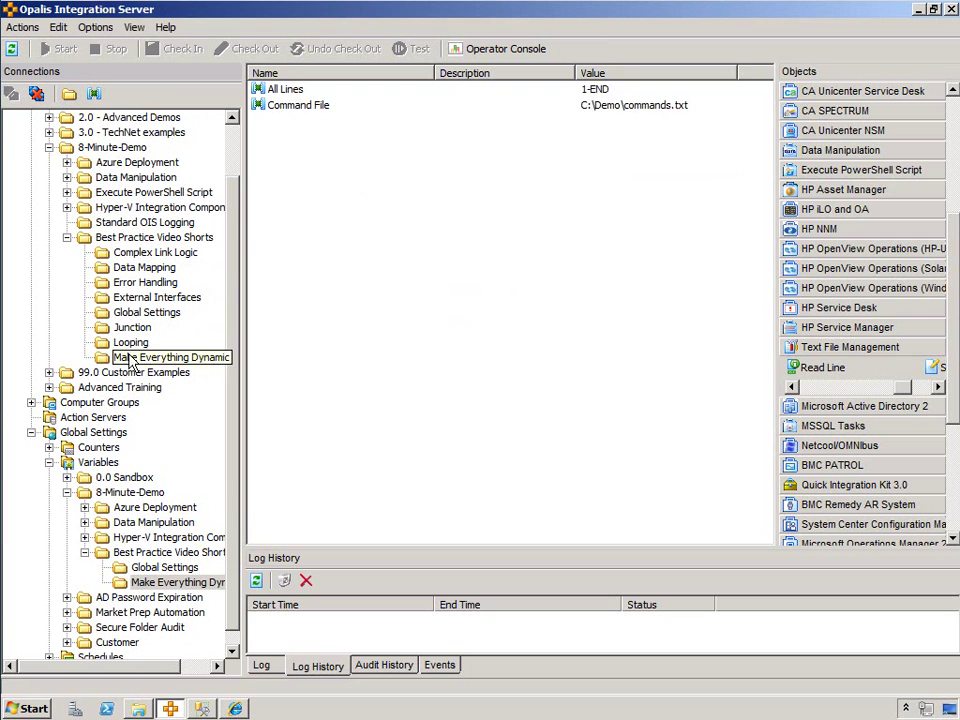
In Making Everything Dynamic Example 1a, replace Read Line's file path with a subscription to the Command File variable
{"action": "left_click", "coordinate": [130, 357]}
{"action": "double_click", "coordinate": [293, 256]}
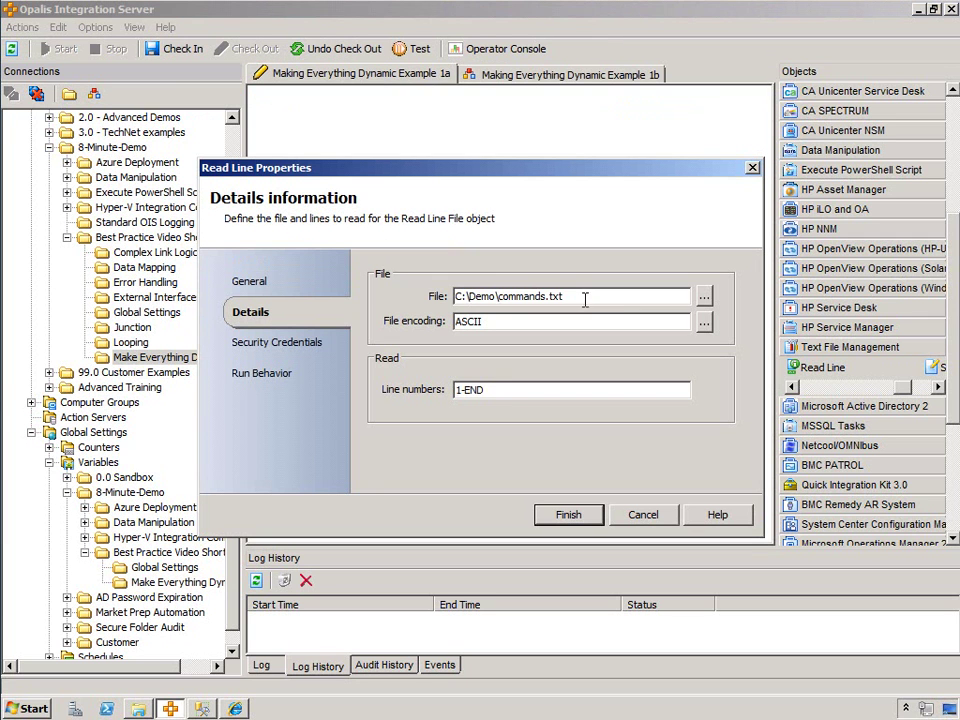
{"action": "left_click_drag", "start_coordinate": [585, 300], "coordinate": [408, 282]}
{"action": "key", "text": "Delete"}
{"action": "right_click", "coordinate": [491, 294]}
{"action": "left_click", "coordinate": [605, 440]}
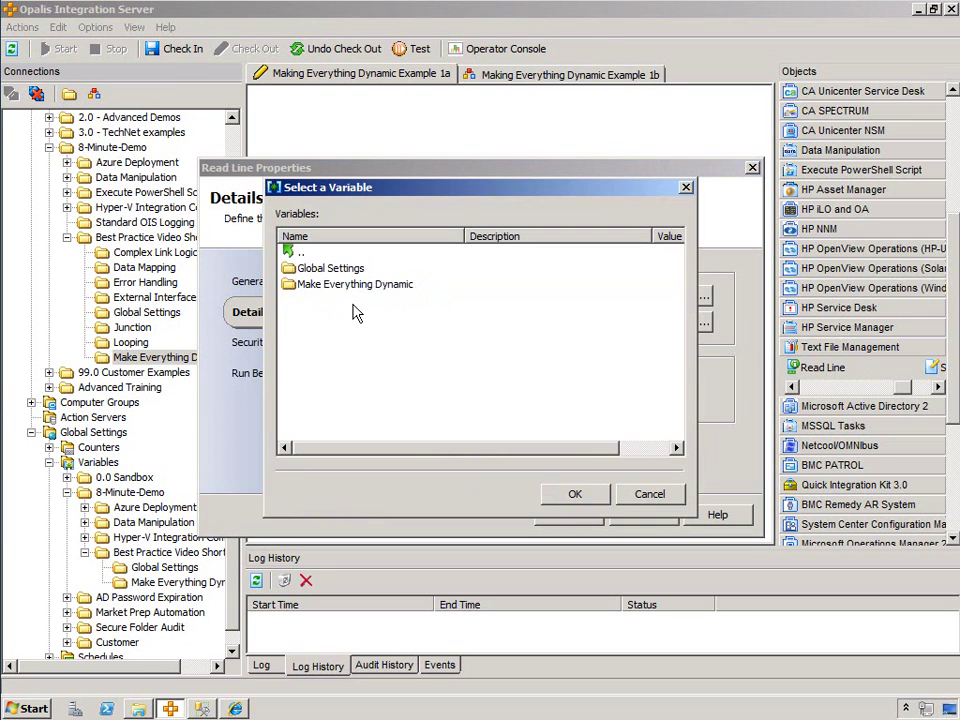
{"action": "double_click", "coordinate": [335, 285]}
{"action": "double_click", "coordinate": [342, 270]}
Replace Read Line's line numbers with the All Lines variable and save the object's properties
{"action": "left_click_drag", "start_coordinate": [498, 391], "coordinate": [440, 390]}
{"action": "key", "text": "Delete"}
{"action": "right_click", "coordinate": [491, 395]}
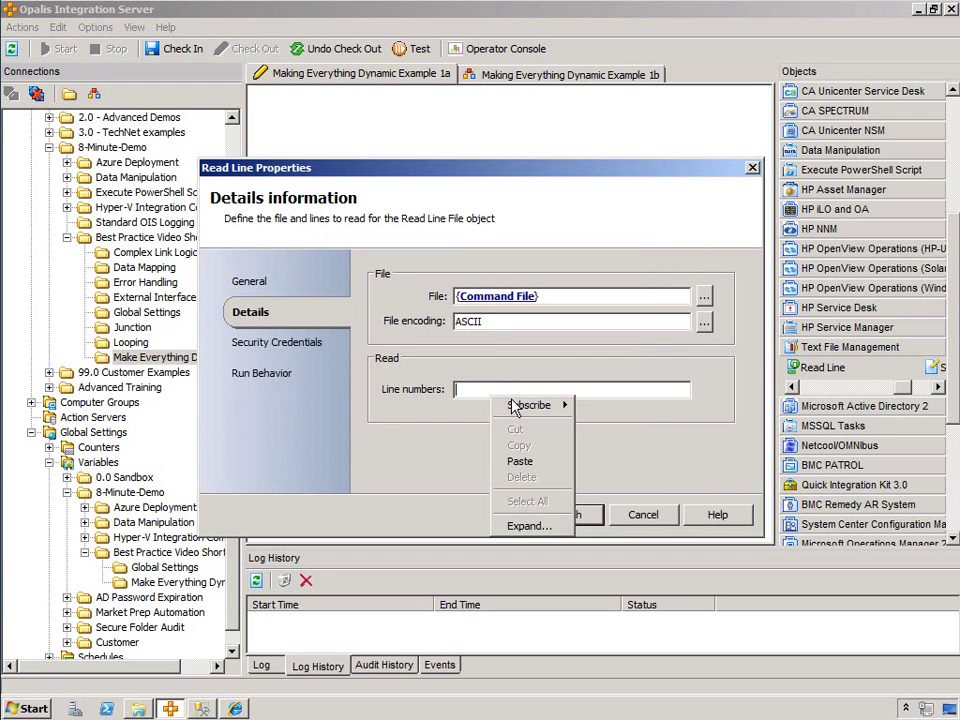
{"action": "mouse_move", "coordinate": [512, 404]}
{"action": "left_click", "coordinate": [602, 420]}
{"action": "double_click", "coordinate": [322, 285]}
{"action": "double_click", "coordinate": [310, 286]}
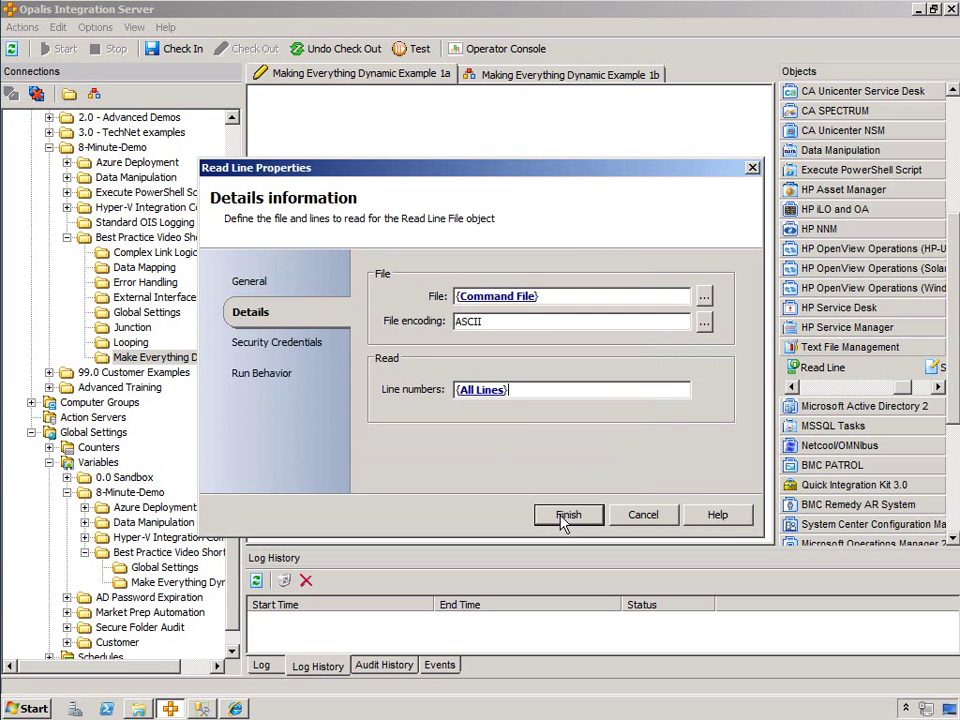
{"action": "left_click", "coordinate": [567, 515]}
Begin Trigger Policy's Command parameter with [field( followed by the Line text published data from Read Line
{"action": "left_click_drag", "start_coordinate": [373, 242], "coordinate": [365, 245]}
{"action": "double_click", "coordinate": [377, 246]}
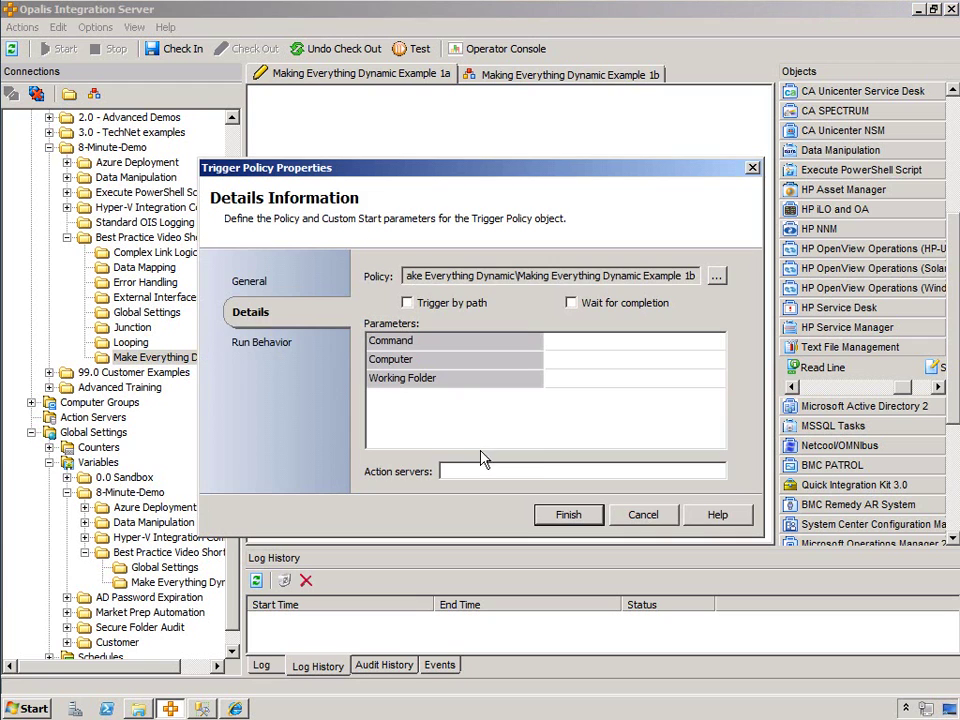
{"action": "left_click", "coordinate": [581, 340]}
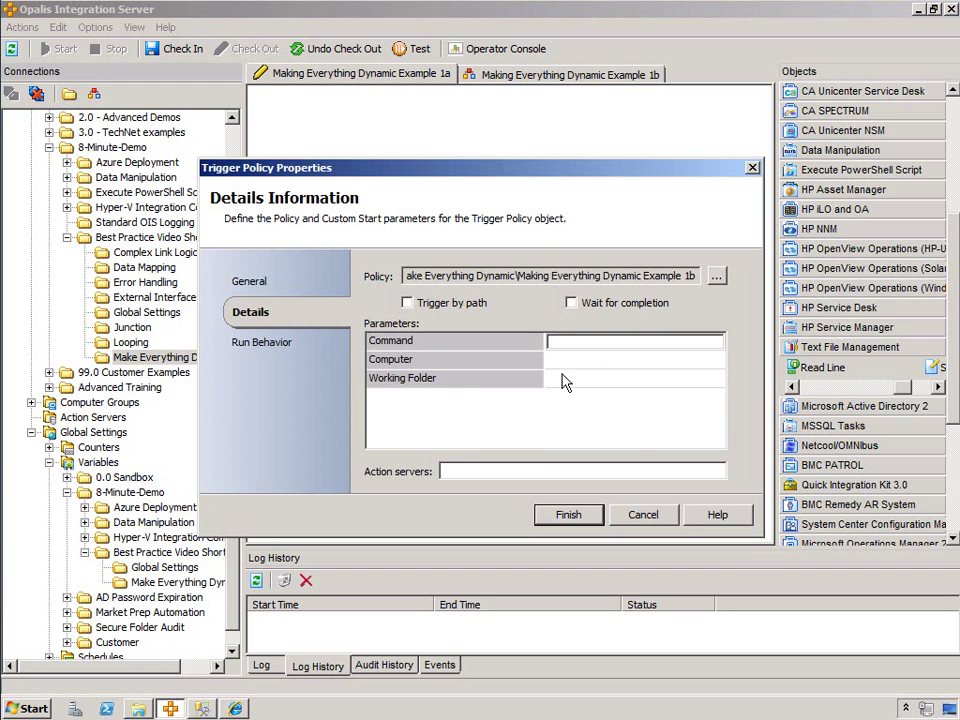
{"action": "right_click", "coordinate": [559, 343]}
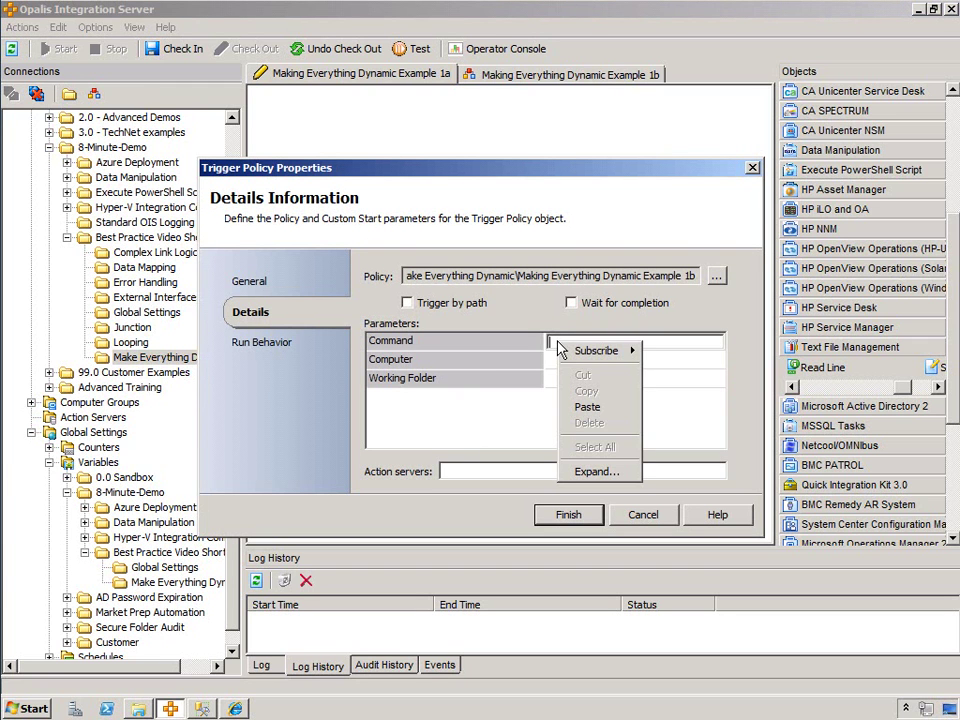
{"action": "left_click", "coordinate": [592, 474]}
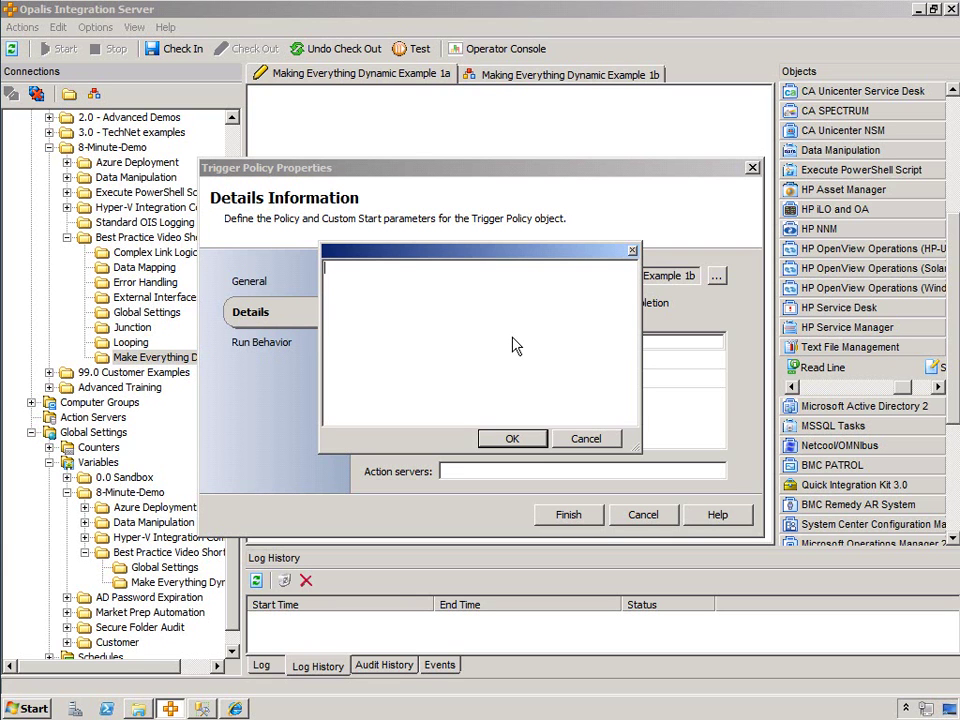
{"action": "type", "text": "[field("}
{"action": "right_click", "coordinate": [422, 272]}
{"action": "mouse_move", "coordinate": [488, 281]}
{"action": "left_click", "coordinate": [540, 281]}
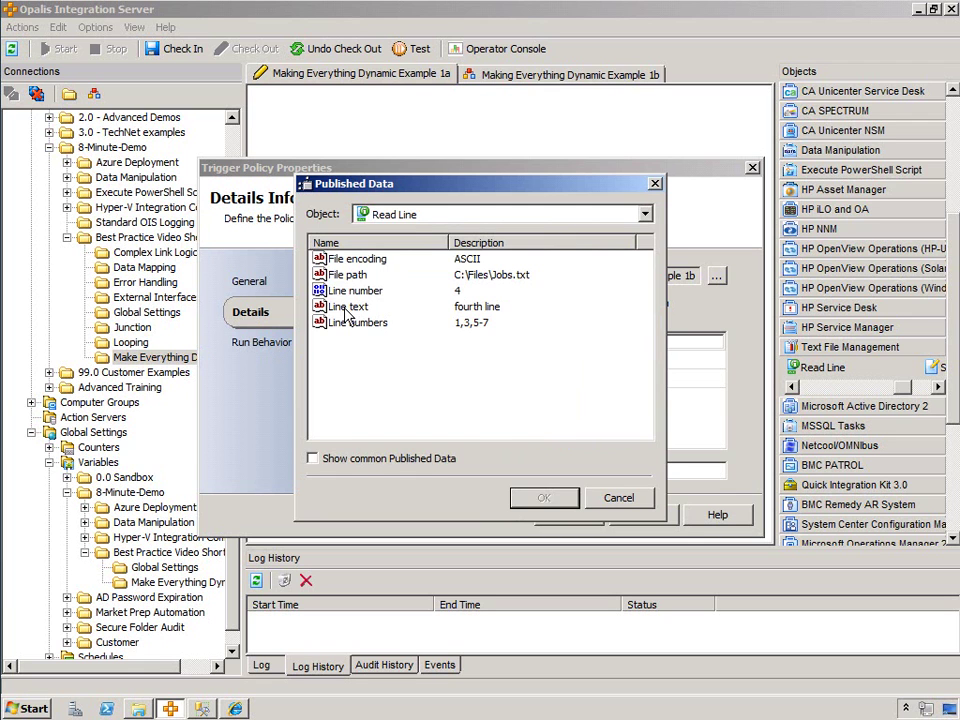
{"action": "double_click", "coordinate": [345, 308]}
Complete the Command expression with the delimiter ';' and field number 2, copy the whole expression, and accept it
{"action": "type", "text": ","}
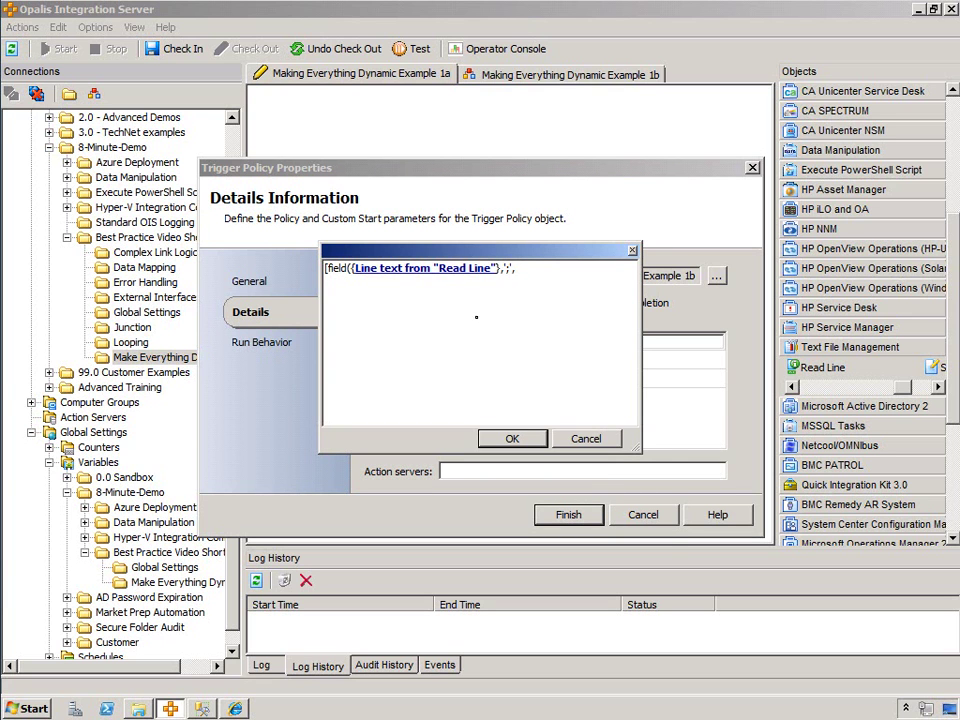
{"action": "left_click_drag", "start_coordinate": [502, 251], "coordinate": [533, 375]}
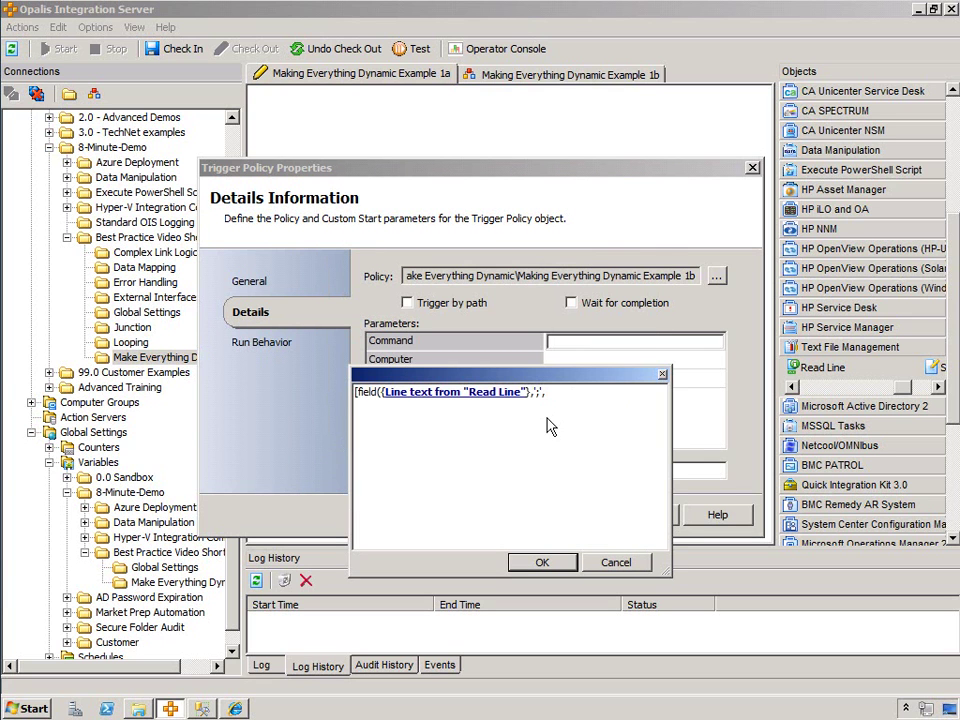
{"action": "type", "text": "2"}
{"action": "key", "text": "ctrl+a"}
{"action": "key", "text": "ctrl+c"}
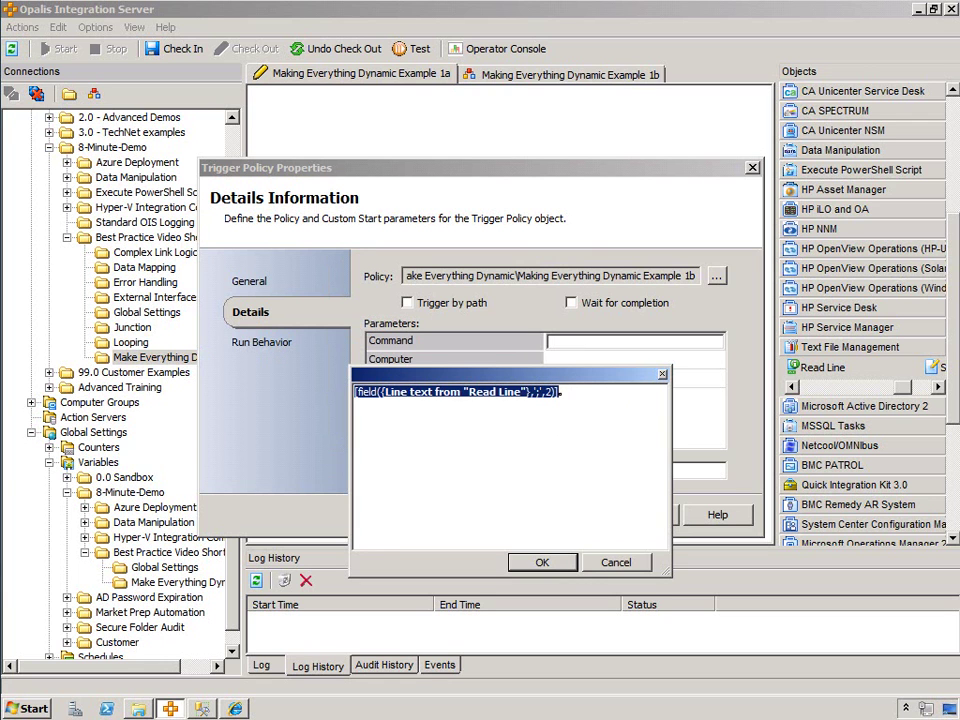
{"action": "left_click", "coordinate": [562, 562]}
Reuse the copied expression with field 1 for Computer and field 3 for Working Folder, and save Trigger Policy's properties
{"action": "left_click", "coordinate": [600, 340]}
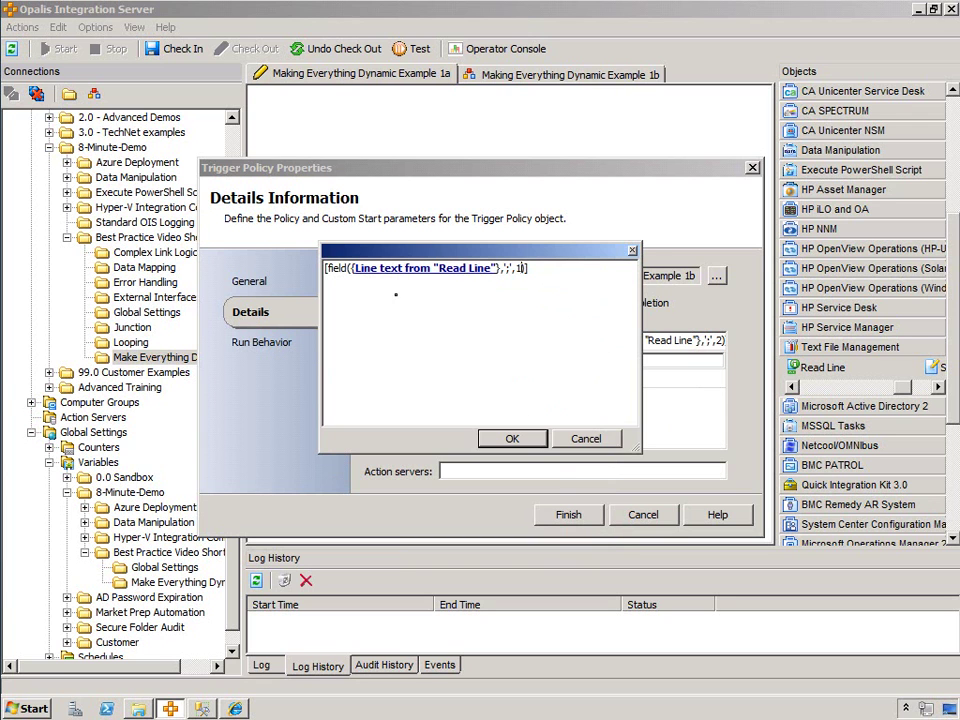
{"action": "left_click", "coordinate": [512, 438]}
{"action": "left_click", "coordinate": [603, 379]}
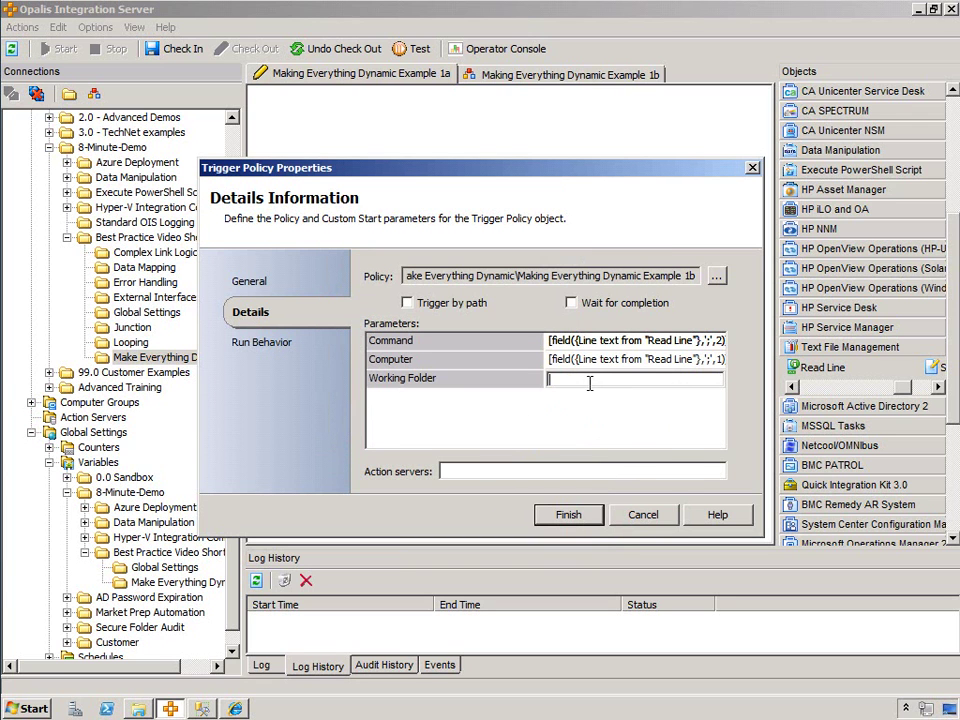
{"action": "right_click", "coordinate": [603, 382]}
{"action": "left_click", "coordinate": [615, 514]}
{"action": "key", "text": "ctrl+v"}
{"action": "double_click", "coordinate": [519, 268]}
{"action": "type", "text": "3"}
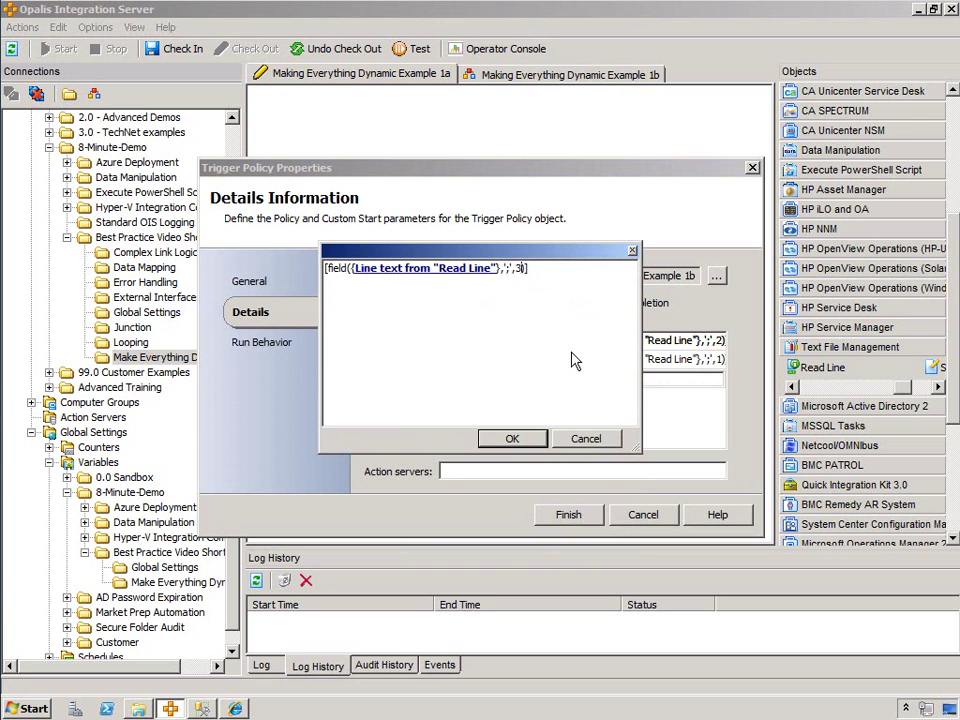
{"action": "left_click", "coordinate": [515, 439]}
{"action": "left_click", "coordinate": [566, 514]}
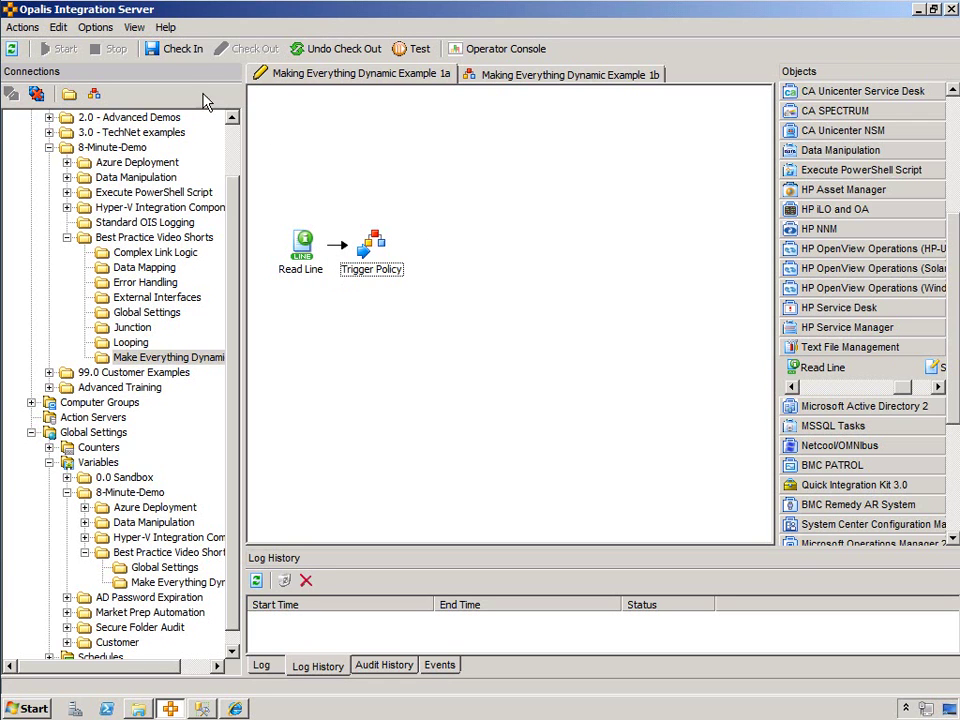
Check in and start the Making Everything Dynamic Example 1a policy, and bring up Example 1b
{"action": "left_click", "coordinate": [189, 51]}
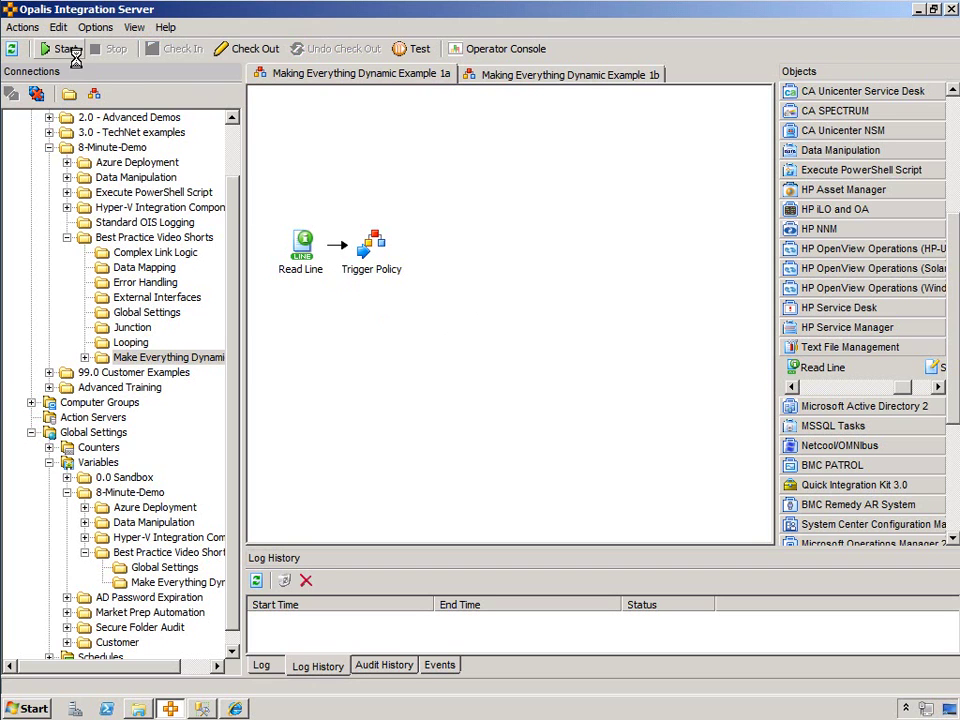
{"action": "left_click", "coordinate": [63, 46]}
{"action": "left_click", "coordinate": [521, 76]}
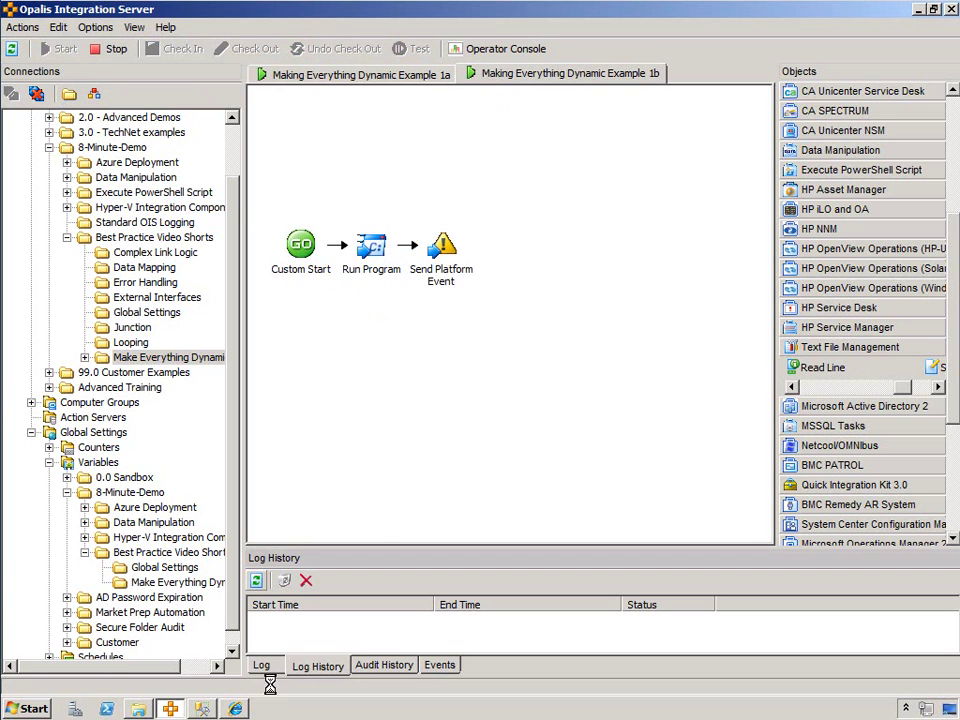
Examine the details of the three newest Run Program events for the command output each one returned
{"action": "left_click", "coordinate": [440, 665]}
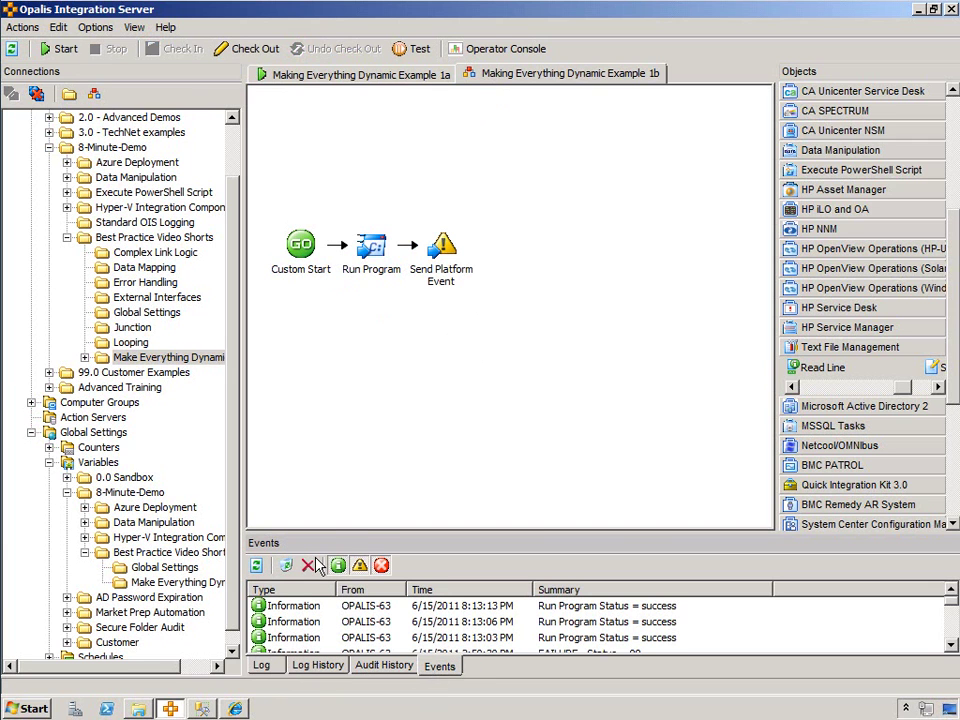
{"action": "left_click_drag", "start_coordinate": [365, 533], "coordinate": [380, 478]}
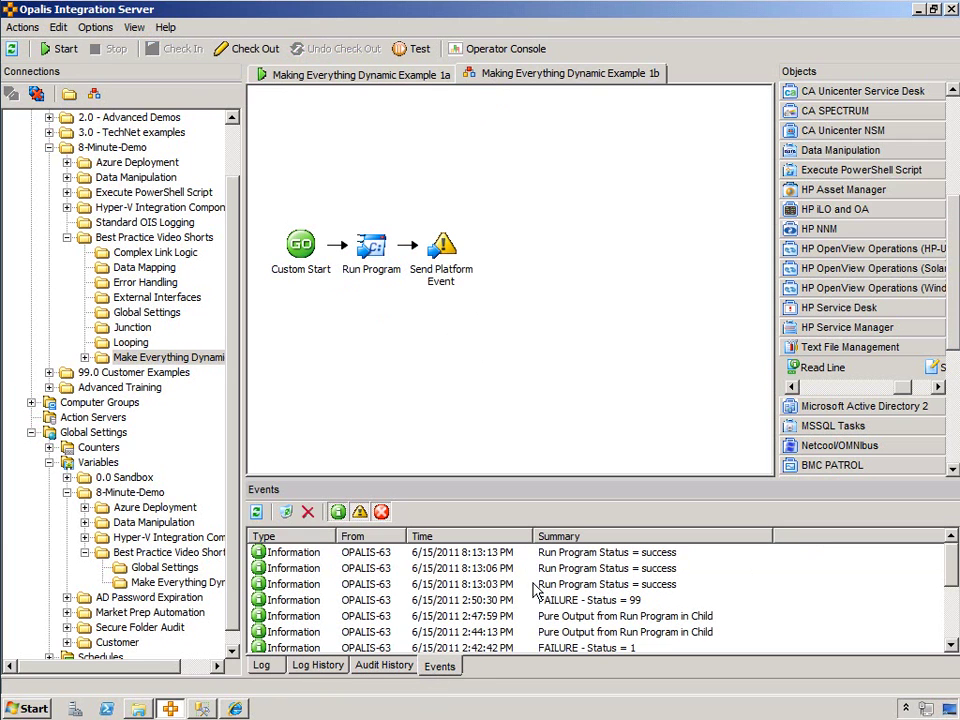
{"action": "left_click", "coordinate": [560, 568]}
{"action": "left_click", "coordinate": [512, 584]}
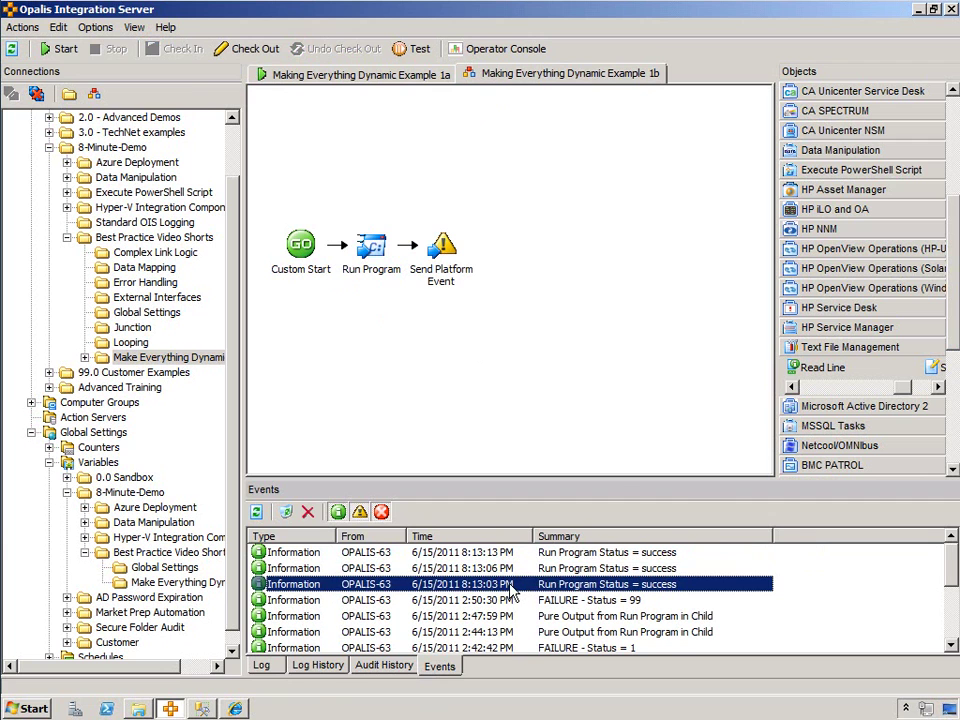
{"action": "double_click", "coordinate": [510, 585]}
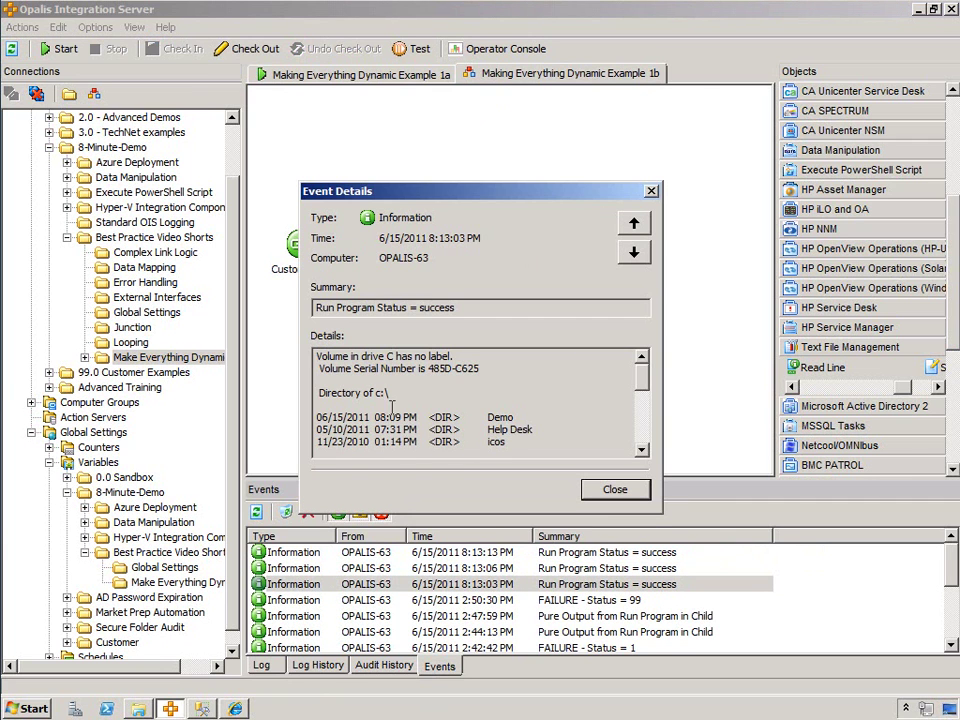
{"action": "left_click", "coordinate": [615, 489]}
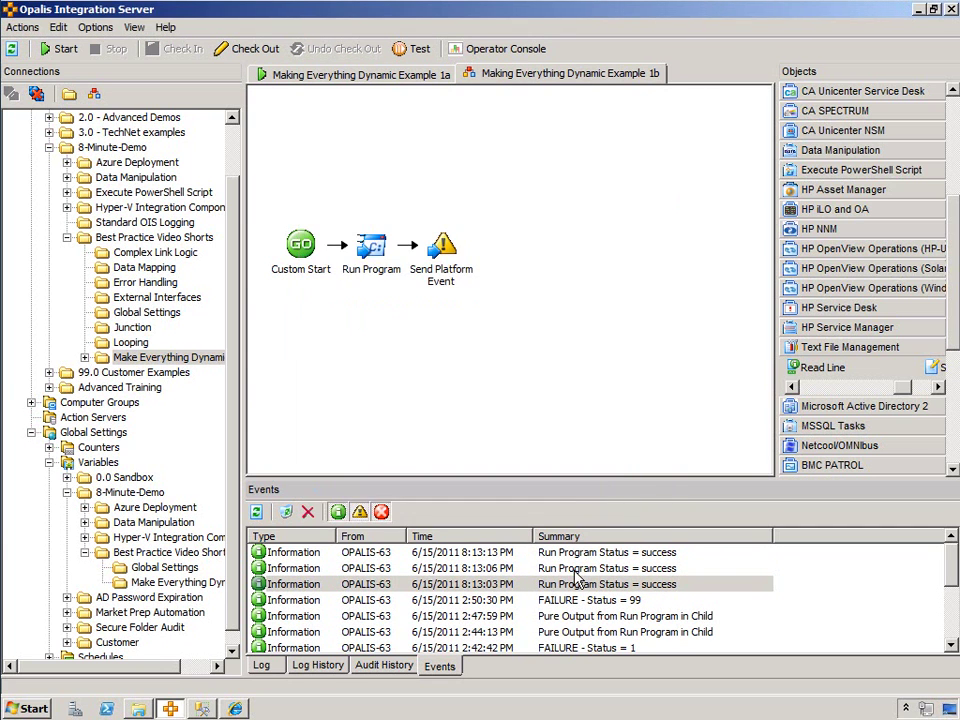
{"action": "double_click", "coordinate": [575, 568]}
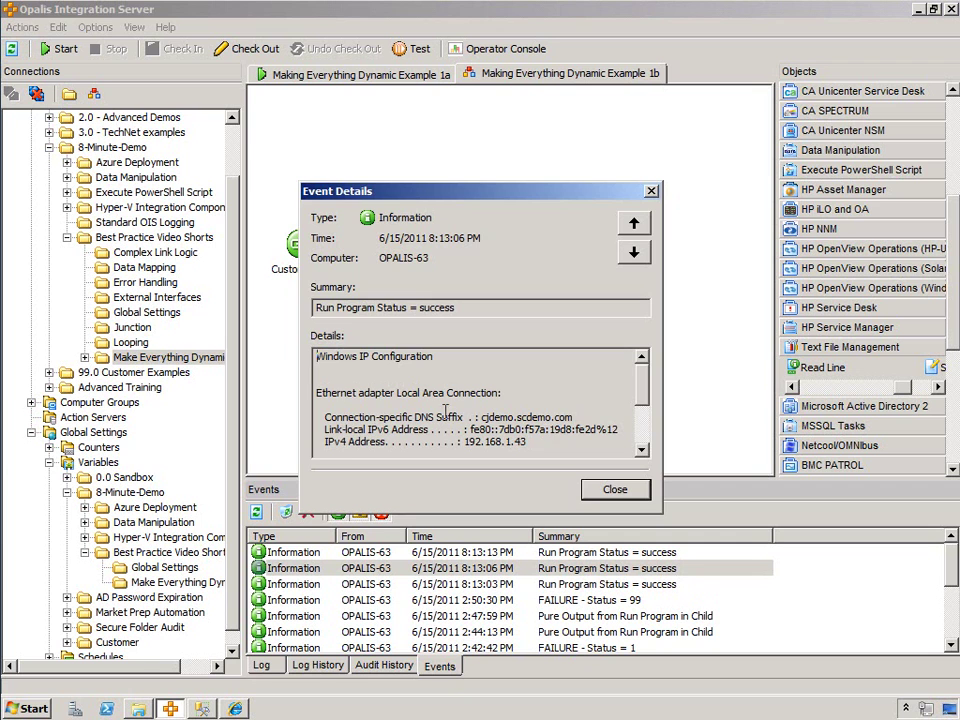
{"action": "left_click", "coordinate": [600, 492]}
{"action": "double_click", "coordinate": [580, 552]}
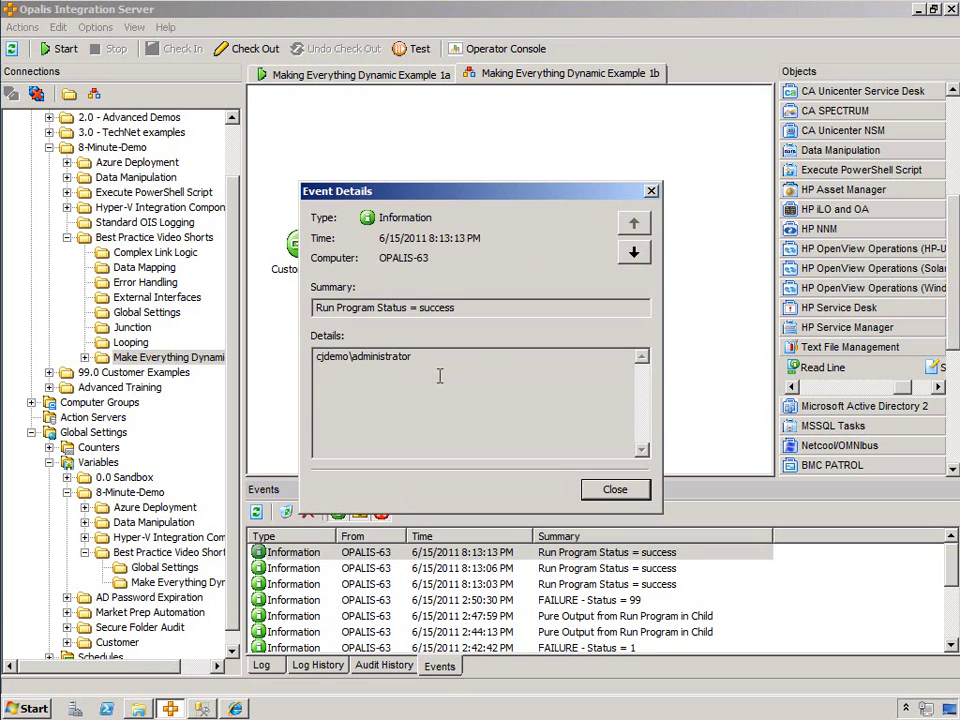
{"action": "left_click", "coordinate": [613, 490]}
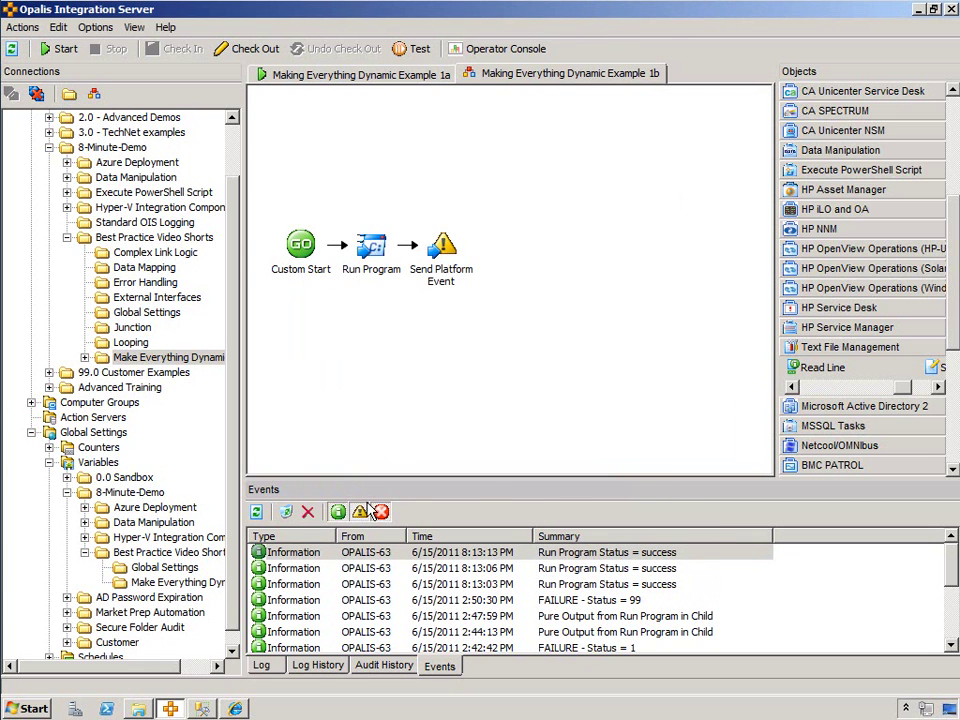
Review Example 1b's log history and the Computer, Command and Working folder subscriptions of its Run Program object
{"action": "left_click", "coordinate": [318, 665]}
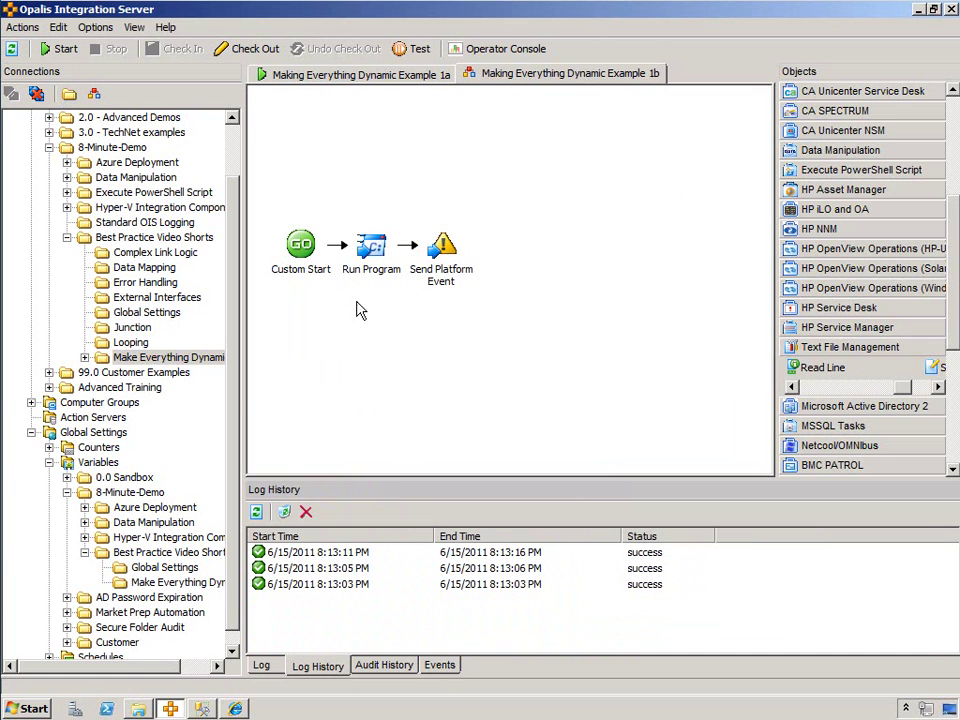
{"action": "double_click", "coordinate": [372, 250]}
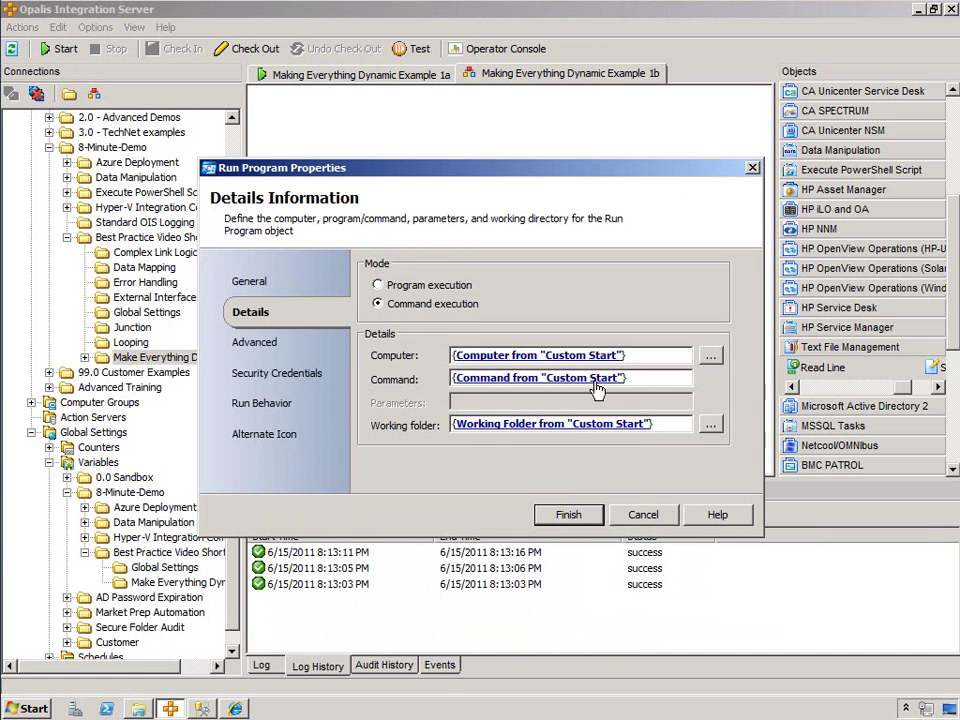
{"action": "left_click", "coordinate": [642, 518]}
Review the variables used by Read Line and the parameter expressions in Trigger Policy in Example 1a, without saving changes
{"action": "left_click", "coordinate": [360, 74]}
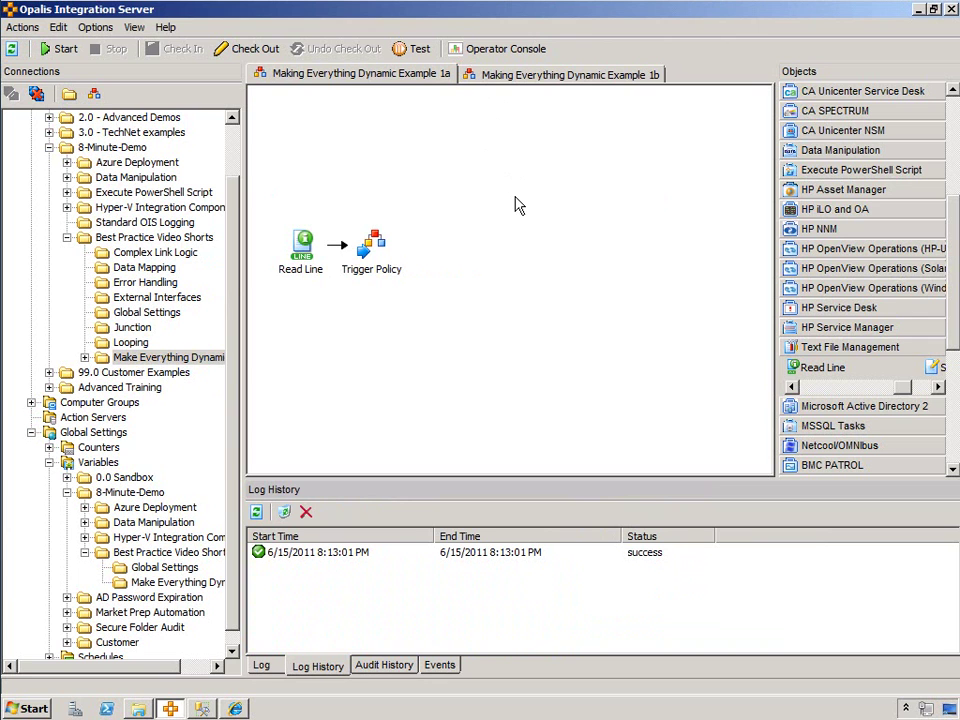
{"action": "double_click", "coordinate": [300, 245]}
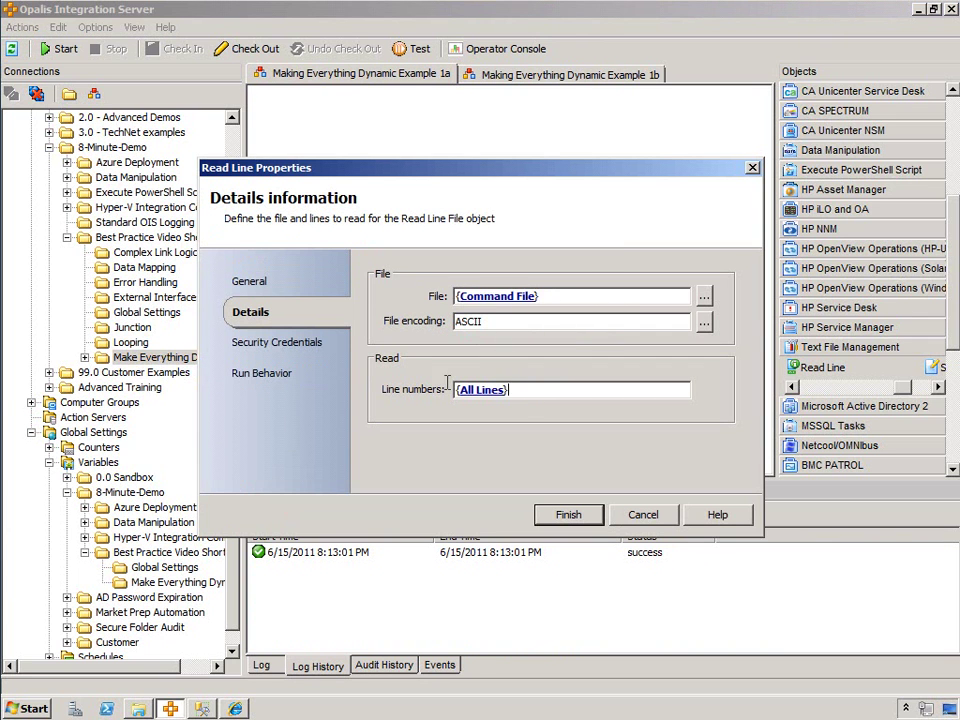
{"action": "left_click_drag", "start_coordinate": [499, 389], "coordinate": [385, 382]}
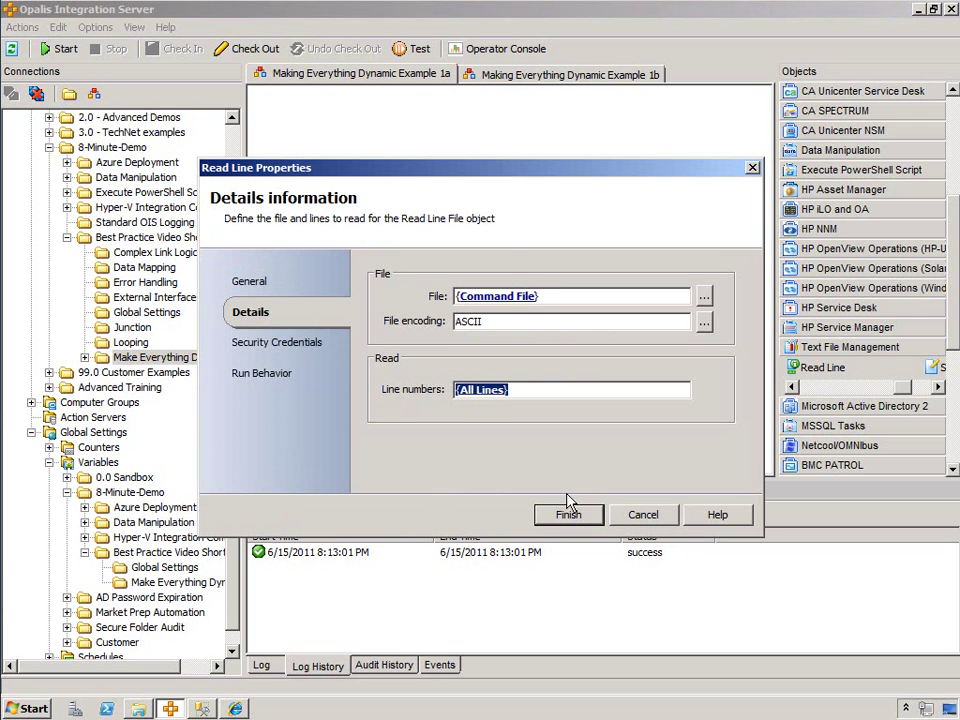
{"action": "left_click", "coordinate": [636, 518]}
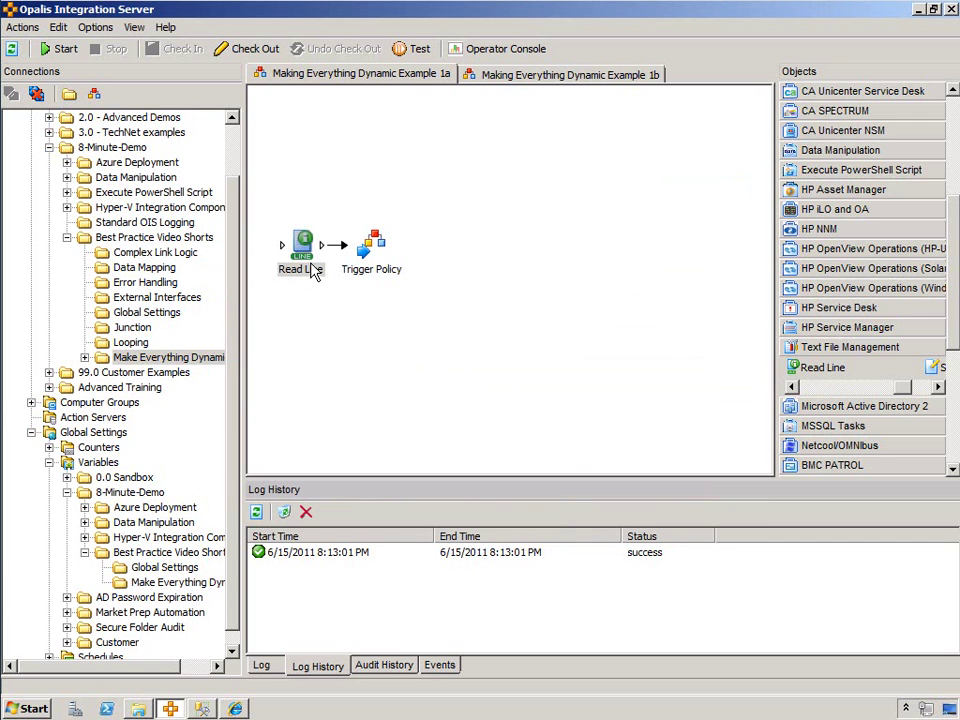
{"action": "left_click", "coordinate": [382, 249]}
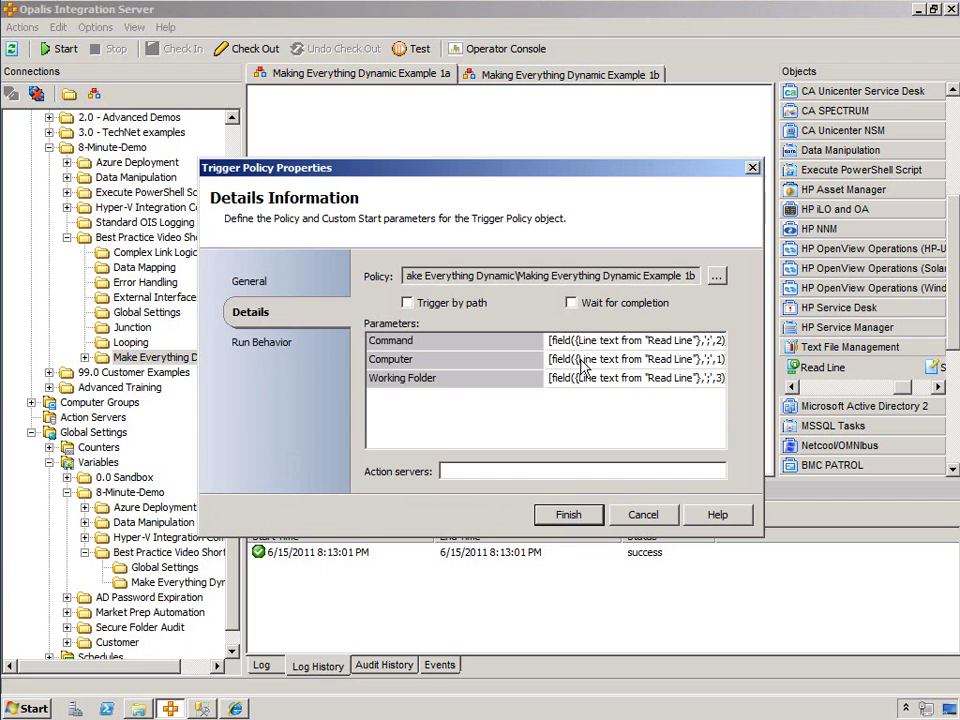
{"action": "left_click", "coordinate": [610, 342]}
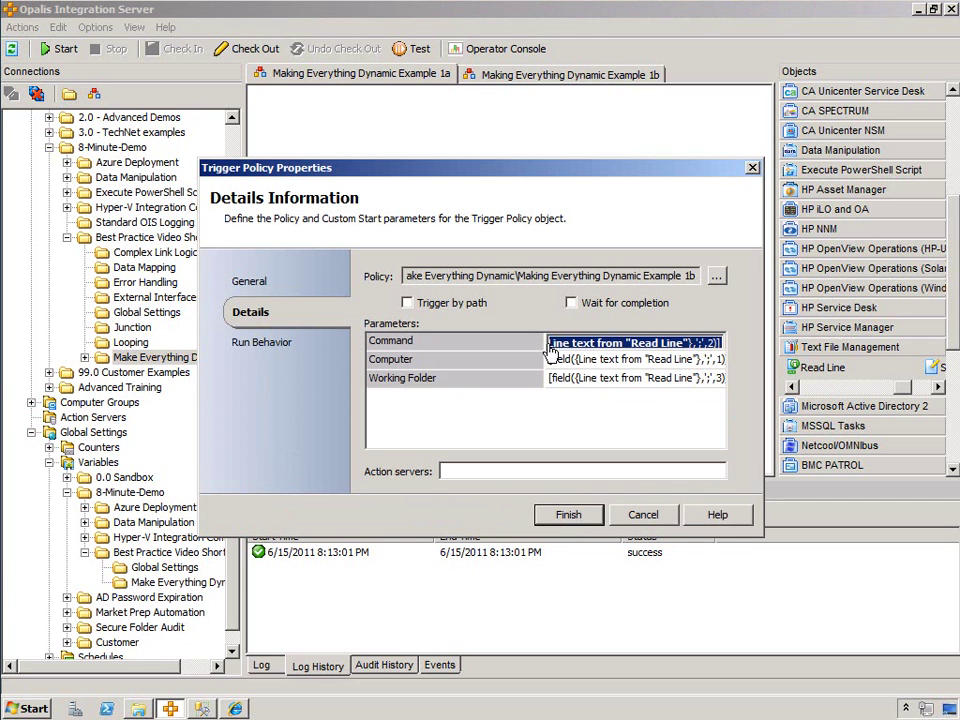
{"action": "left_click", "coordinate": [662, 516]}
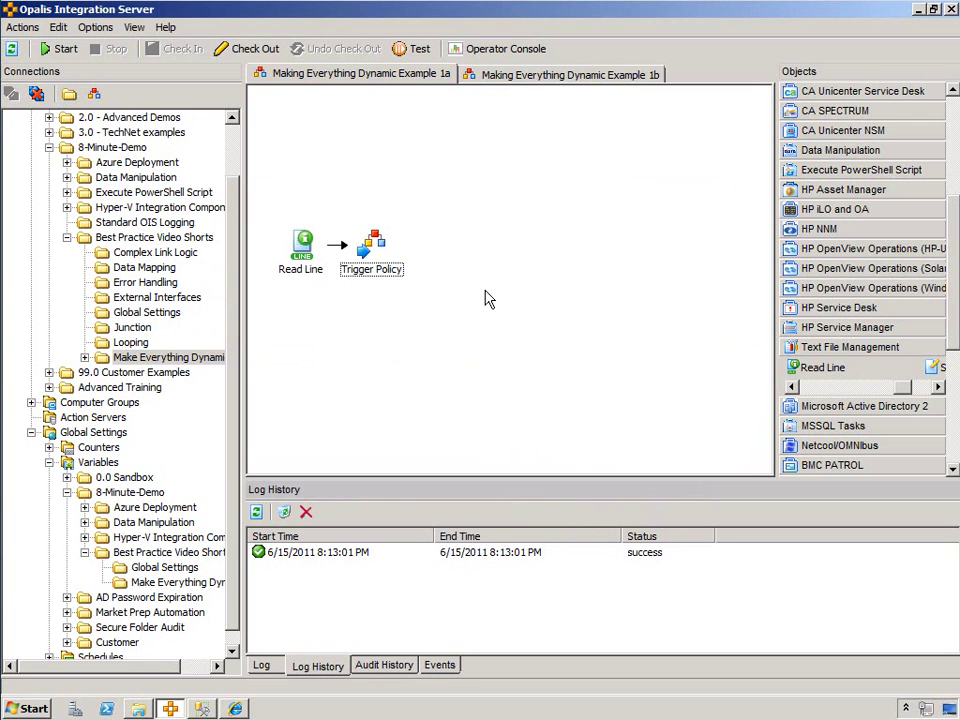
Create a new policy in the Make Everything Dynamic folder and name it Making Everything Dynamic Example 2
{"action": "right_click", "coordinate": [157, 358]}
{"action": "mouse_move", "coordinate": [190, 368]}
{"action": "left_click", "coordinate": [285, 393]}
{"action": "double_click", "coordinate": [718, 75]}
{"action": "type", "text": "Making Everything Dyna"}
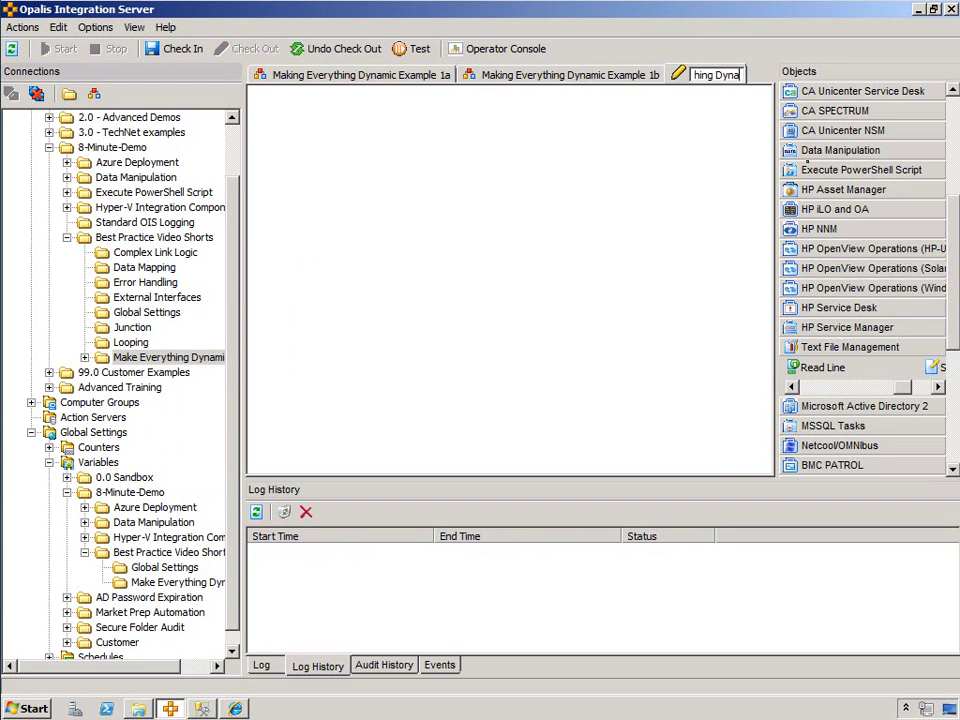
{"action": "type", "text": "mic"}
{"action": "key", "text": "Return"}
Add a Query Database object from the Utilities category to the Making Everything Dynamic Example 2 policy
{"action": "left_click_drag", "start_coordinate": [951, 261], "coordinate": [958, 163]}
{"action": "left_click", "coordinate": [870, 246]}
{"action": "left_click_drag", "start_coordinate": [805, 249], "coordinate": [885, 249]}
{"action": "left_click_drag", "start_coordinate": [933, 230], "coordinate": [338, 213]}
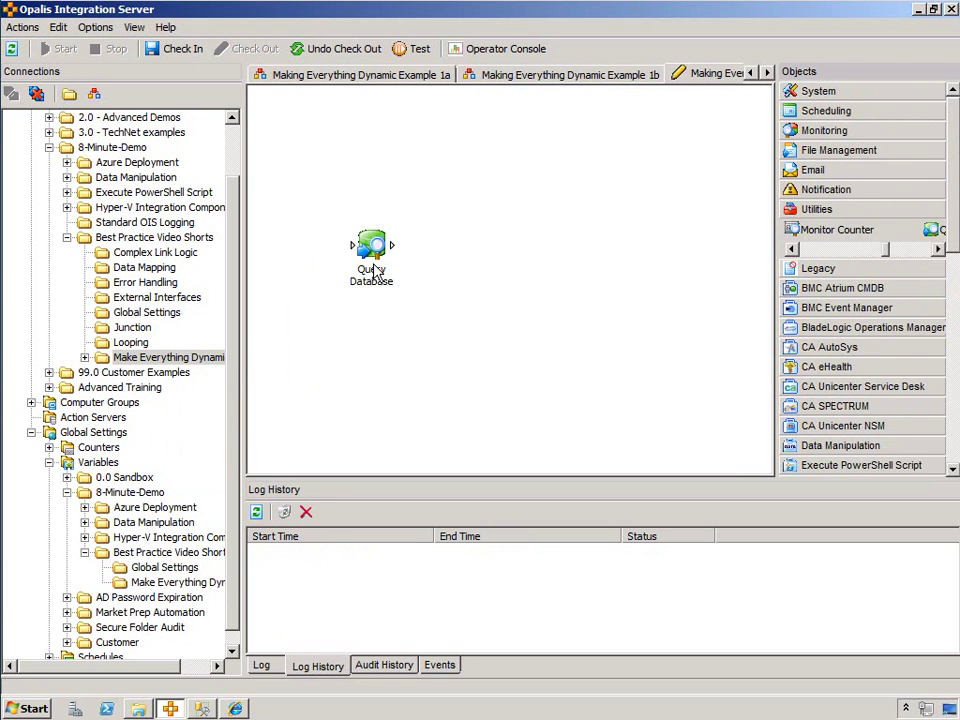
{"action": "double_click", "coordinate": [372, 262]}
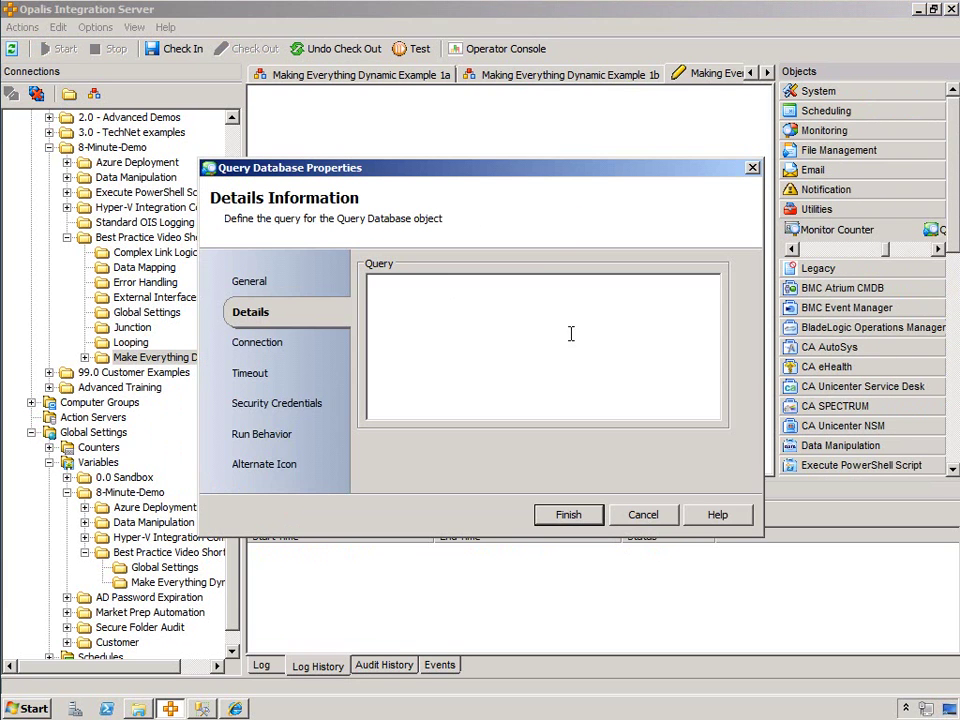
{"action": "left_click", "coordinate": [278, 342]}
{"action": "left_click", "coordinate": [499, 289]}
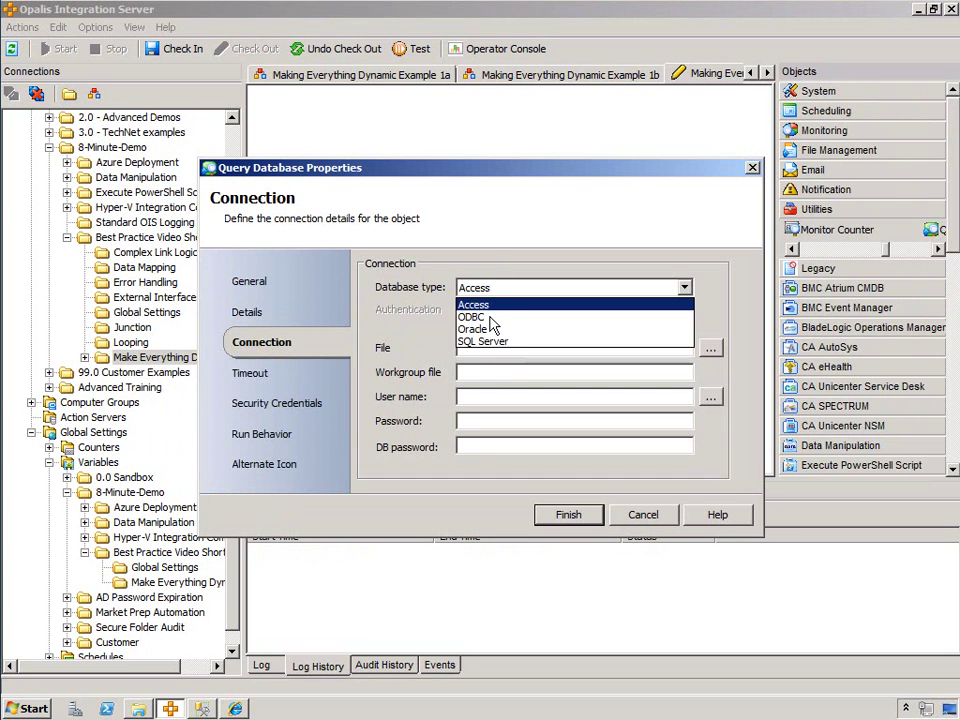
{"action": "left_click", "coordinate": [472, 341]}
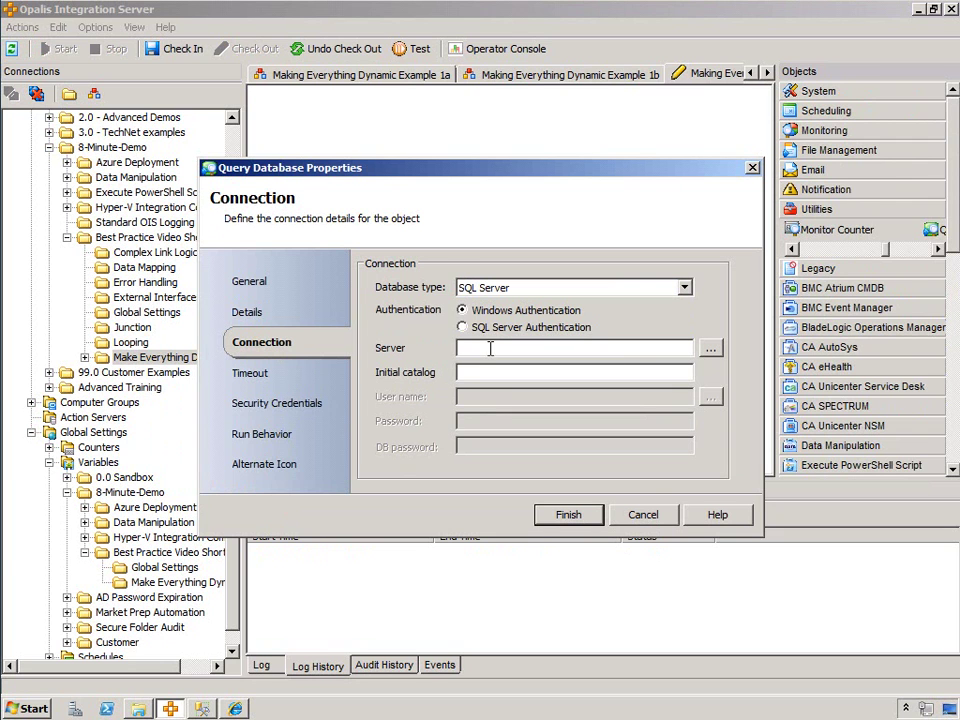
{"action": "left_click", "coordinate": [625, 514]}
Create a variable named SQL Server with the value localhost in the Make Everything Dynamic variables folder
{"action": "right_click", "coordinate": [160, 583]}
{"action": "mouse_move", "coordinate": [205, 593]}
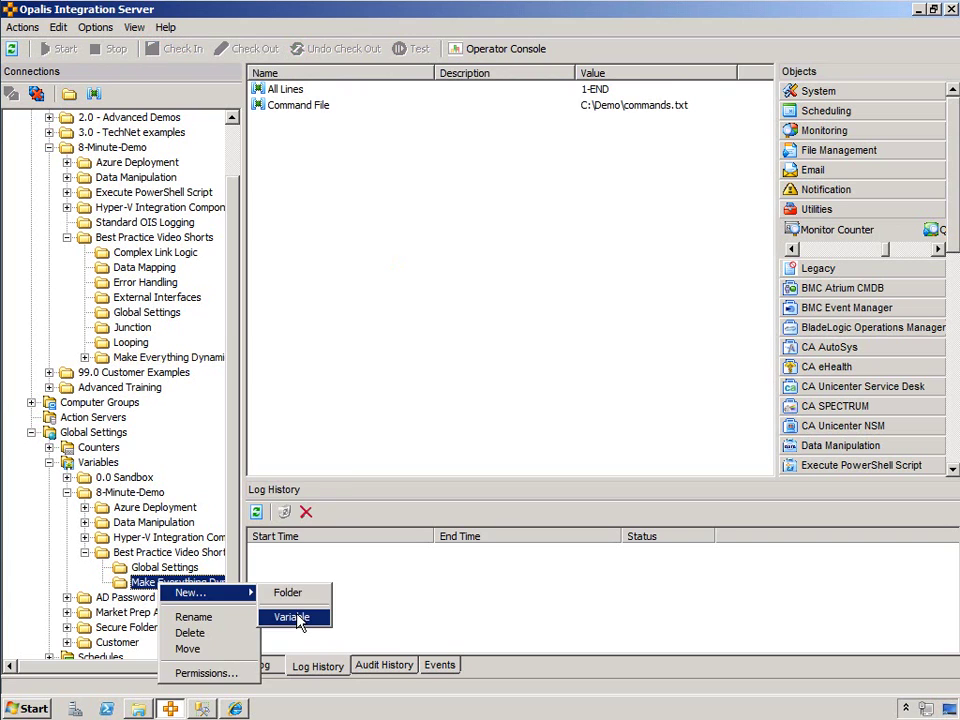
{"action": "left_click", "coordinate": [292, 617]}
{"action": "type", "text": "SQL Slocalhost"}
{"action": "key", "text": "Return"}
Create a variable named SQL DB Name with the value Opalis in the same variables folder
{"action": "right_click", "coordinate": [377, 234]}
{"action": "mouse_move", "coordinate": [429, 238]}
{"action": "left_click", "coordinate": [522, 268]}
{"action": "type", "text": "SQL DB Name"}
{"action": "key", "text": "Tab"}
{"action": "key", "text": "Tab"}
{"action": "type", "text": "Opalis"}
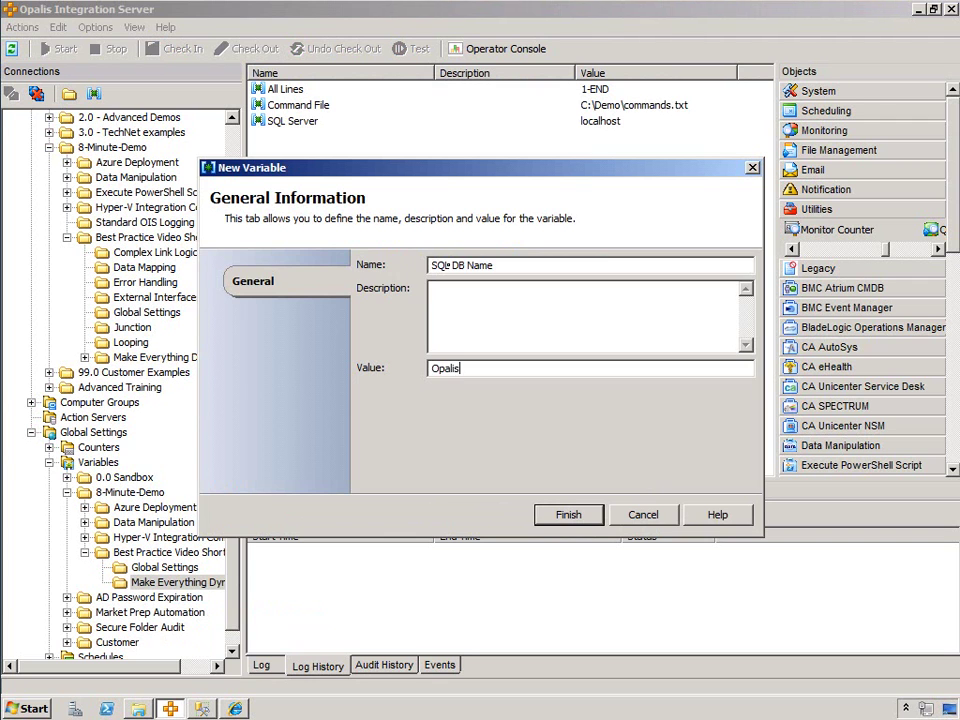
{"action": "key", "text": "Return"}
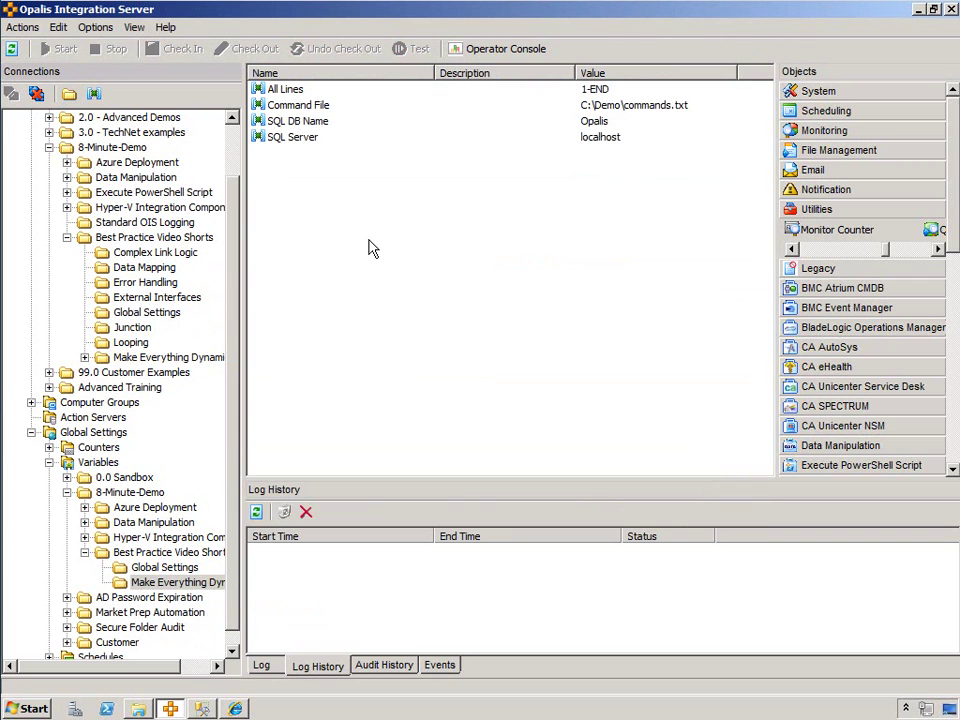
Set the database type to SQL Server in the connection of Example 2's Query Database object
{"action": "left_click", "coordinate": [160, 357]}
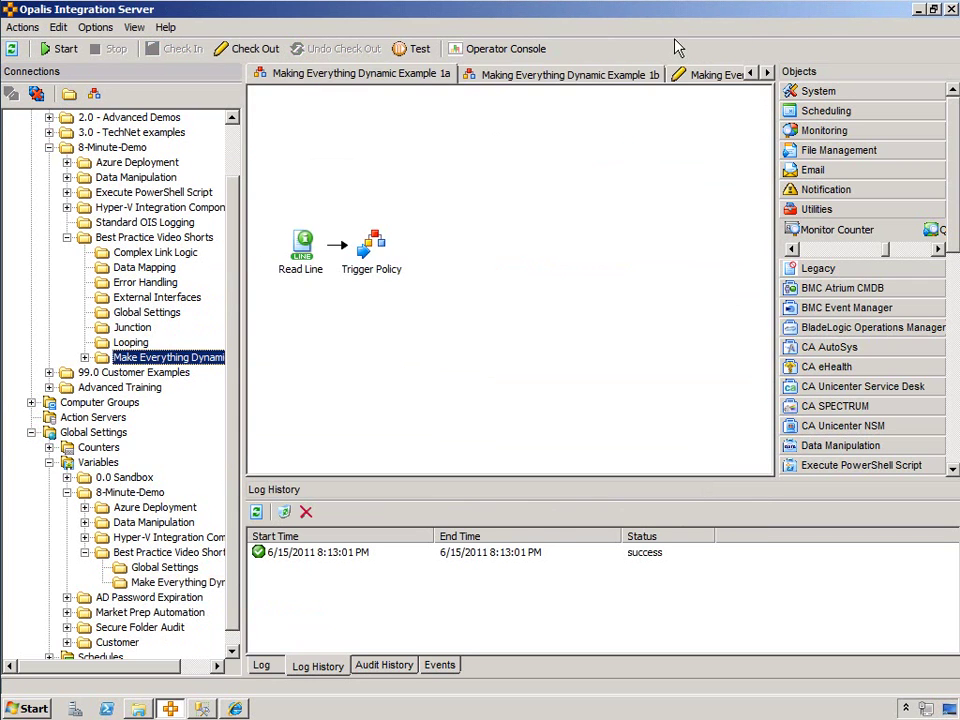
{"action": "double_click", "coordinate": [373, 245]}
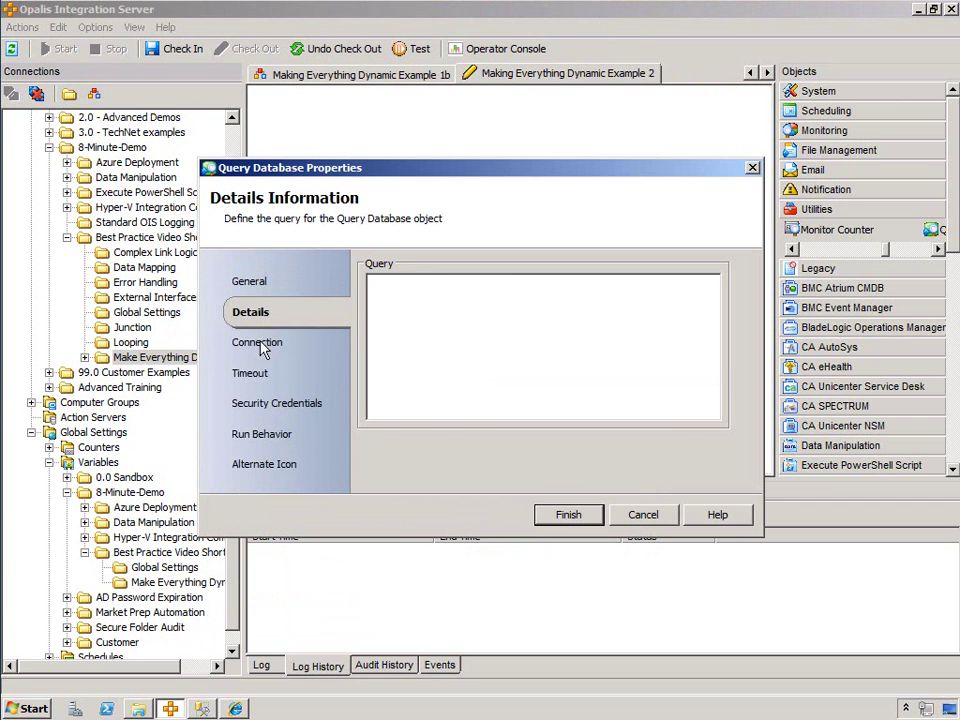
{"action": "left_click", "coordinate": [261, 342]}
{"action": "left_click", "coordinate": [510, 288]}
{"action": "left_click", "coordinate": [480, 338]}
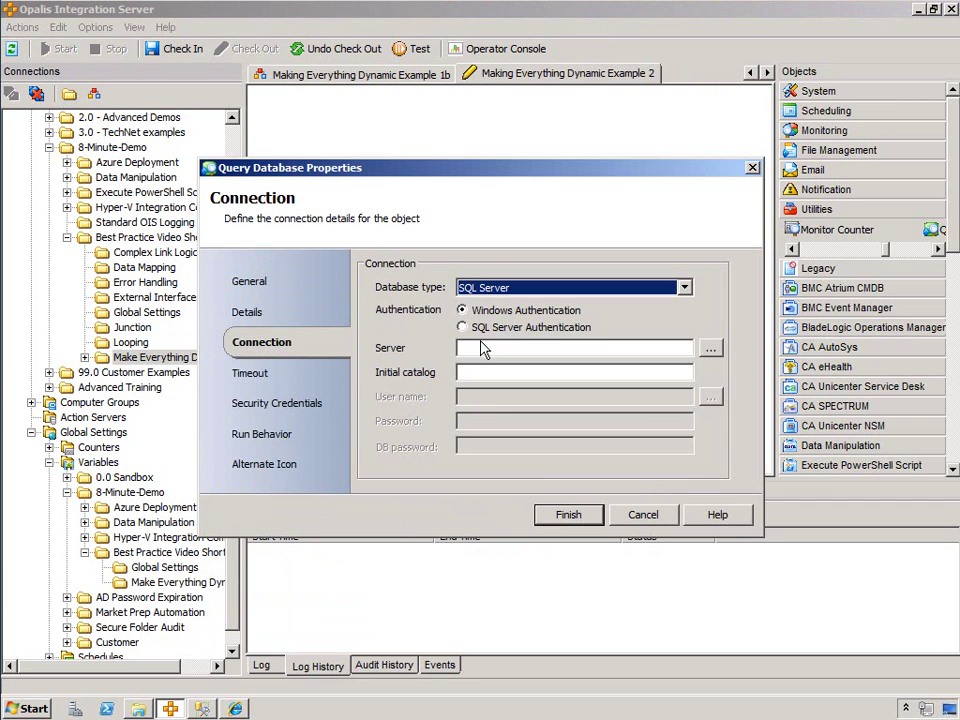
Subscribe the connection's Server field to the SQL Server variable from the 8-Minute-Demo variables
{"action": "right_click", "coordinate": [478, 347]}
{"action": "mouse_move", "coordinate": [514, 354]}
{"action": "left_click", "coordinate": [589, 371]}
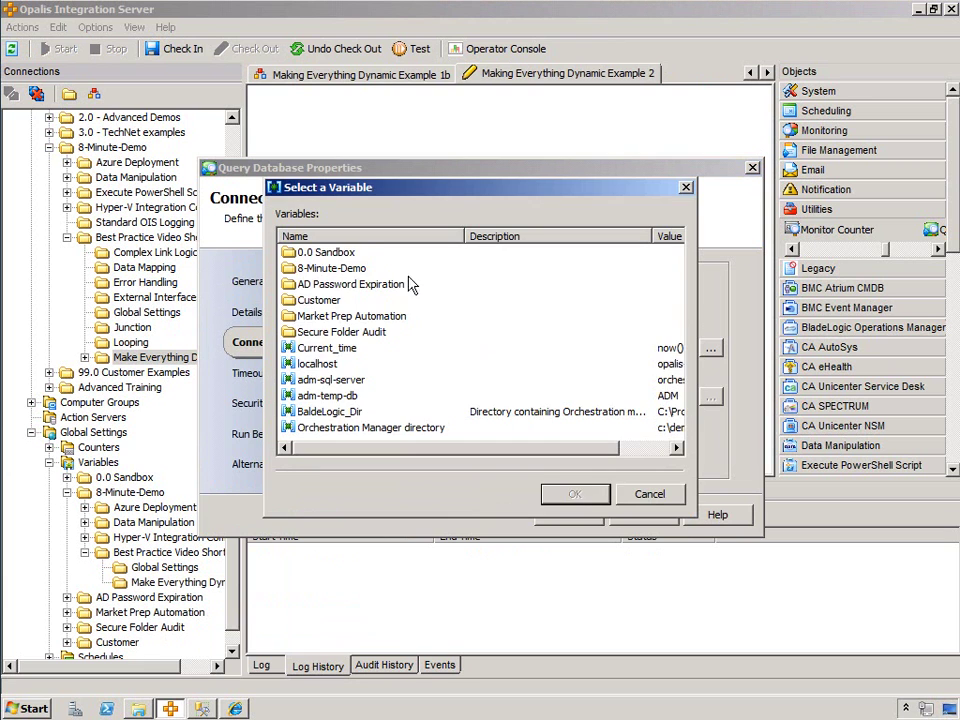
{"action": "double_click", "coordinate": [335, 267]}
{"action": "double_click", "coordinate": [317, 285]}
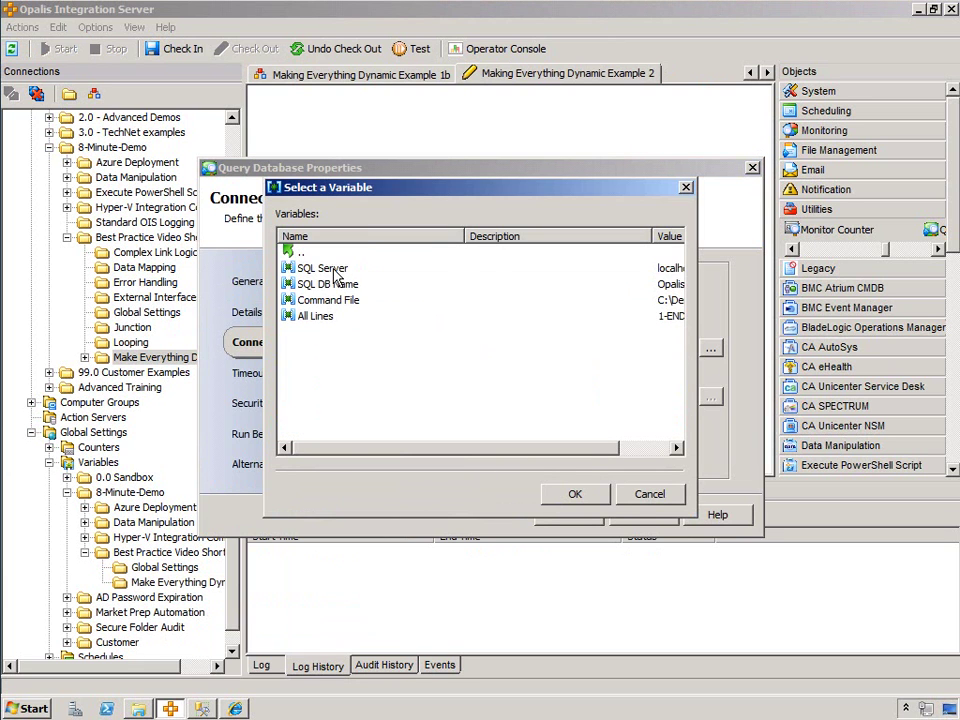
{"action": "double_click", "coordinate": [330, 267]}
Subscribe the connection's Initial catalog field to the SQL DB Name variable
{"action": "right_click", "coordinate": [476, 374]}
{"action": "mouse_move", "coordinate": [514, 384]}
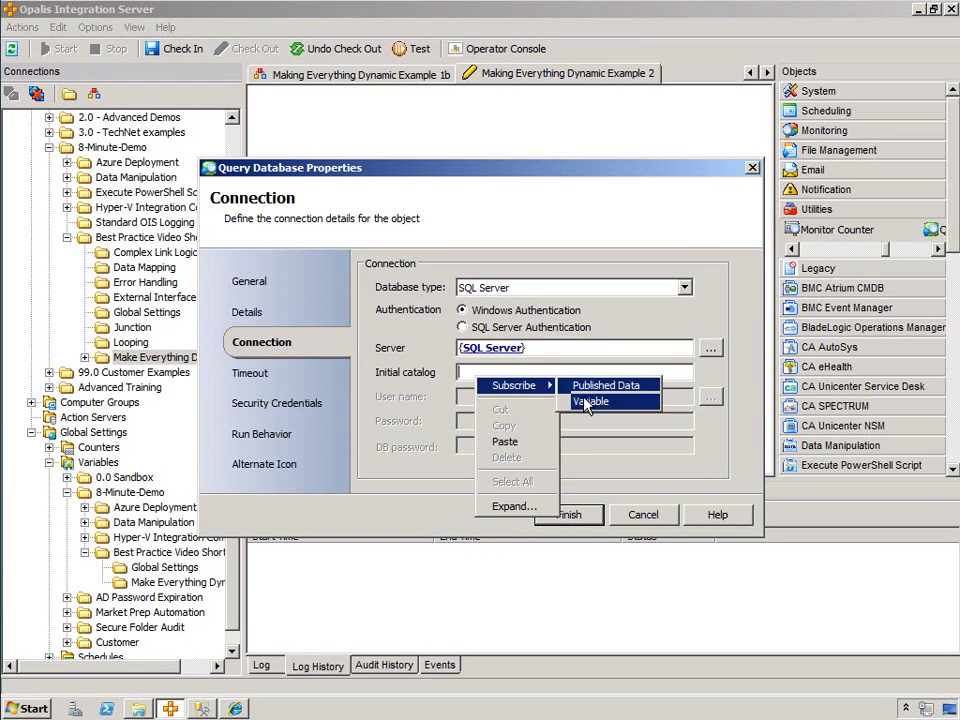
{"action": "left_click", "coordinate": [589, 400]}
{"action": "double_click", "coordinate": [312, 286]}
{"action": "double_click", "coordinate": [322, 286]}
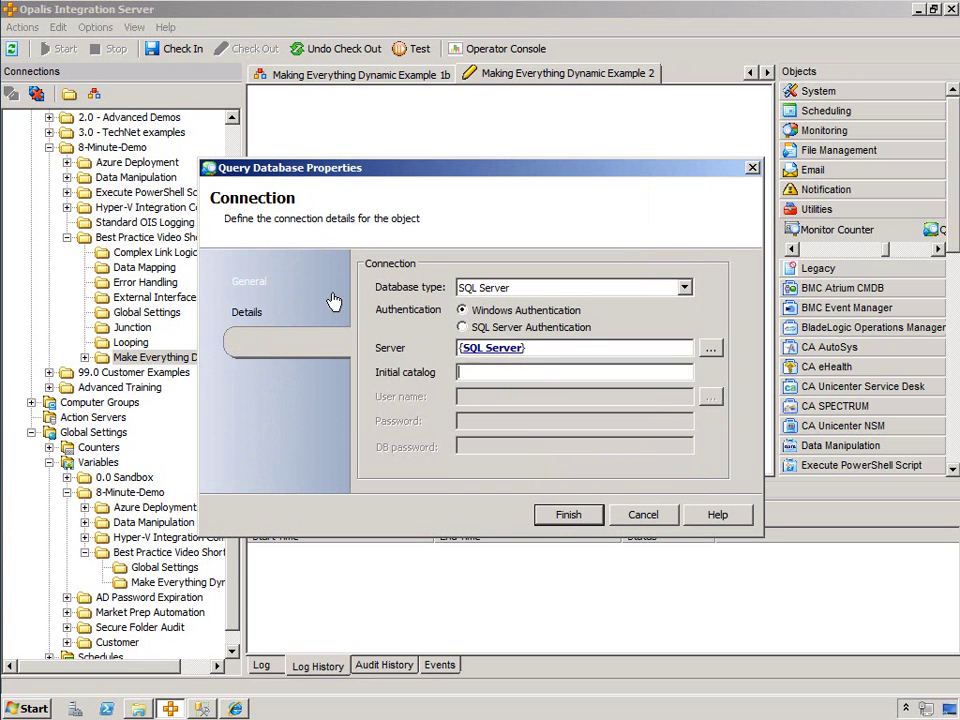
Define the query SELECT * FROM POLICIES for the Query Database object and save its properties
{"action": "left_click", "coordinate": [284, 316]}
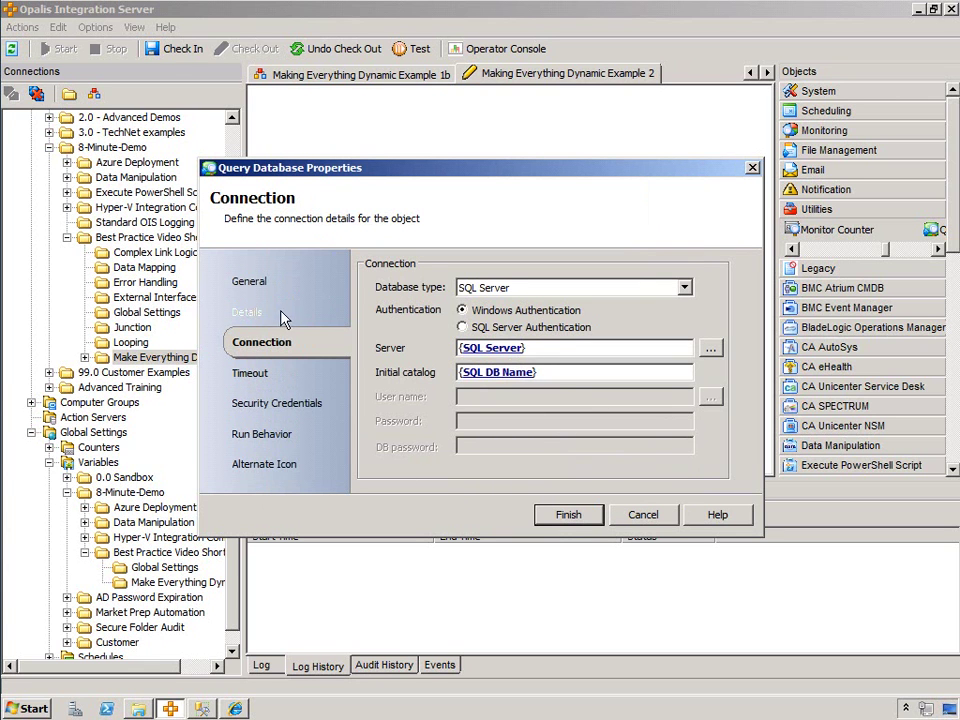
{"action": "left_click", "coordinate": [604, 364]}
{"action": "type", "text": "SELECT * FROM POLICIES"}
{"action": "left_click", "coordinate": [253, 343]}
{"action": "left_click", "coordinate": [284, 314]}
{"action": "left_click", "coordinate": [564, 519]}
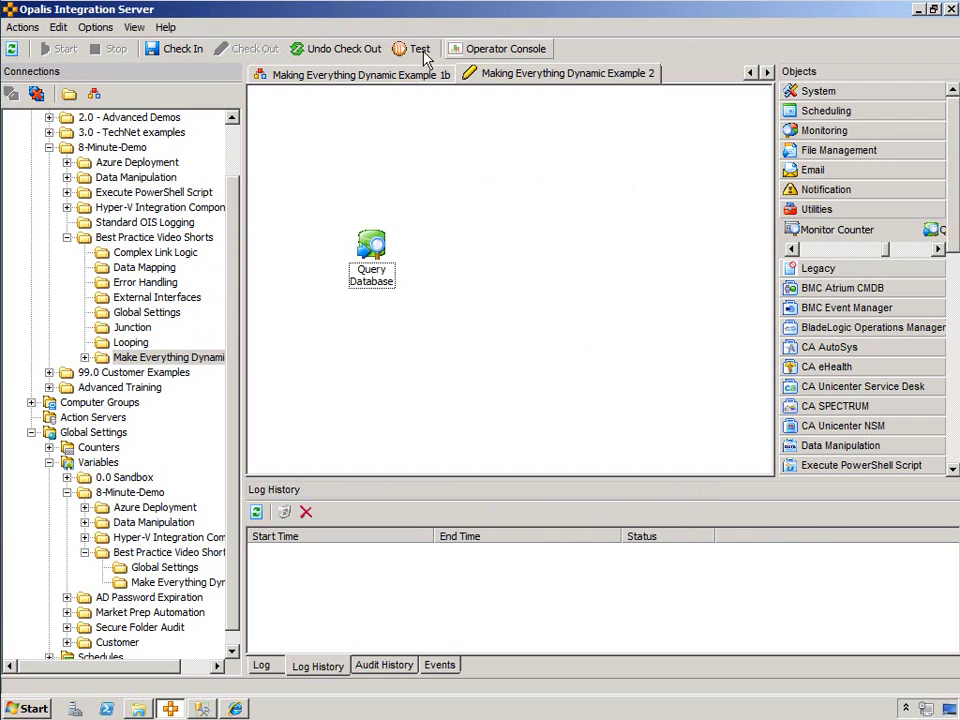
Run Making Everything Dynamic Example 2 in the Policy Testing Console and show the log details of Query Database
{"action": "left_click", "coordinate": [420, 48]}
{"action": "left_click", "coordinate": [33, 50]}
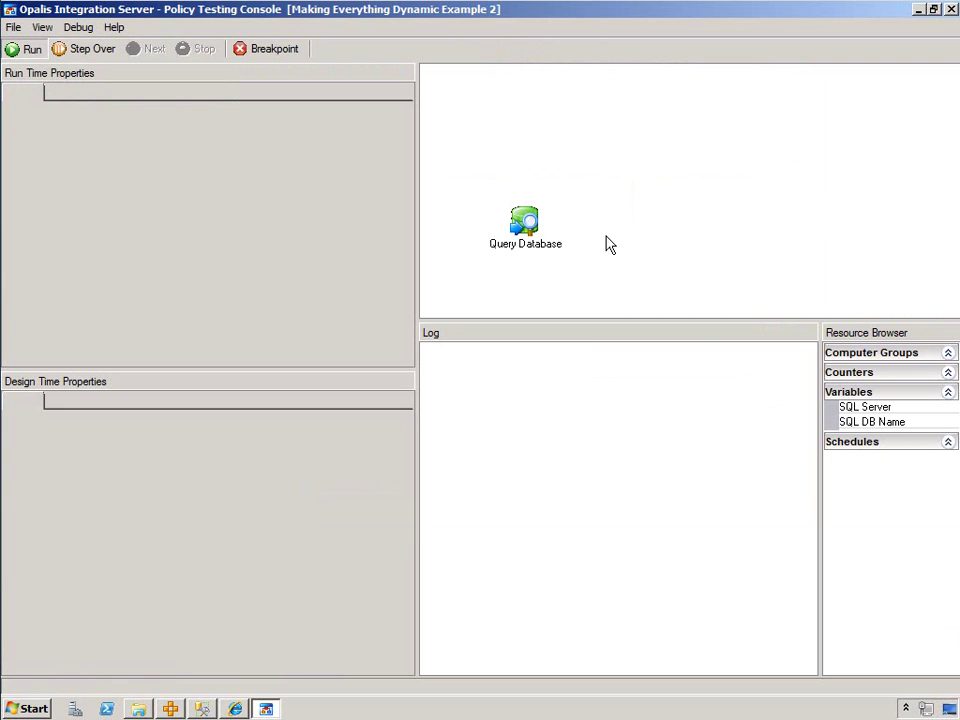
{"action": "left_click", "coordinate": [655, 312]}
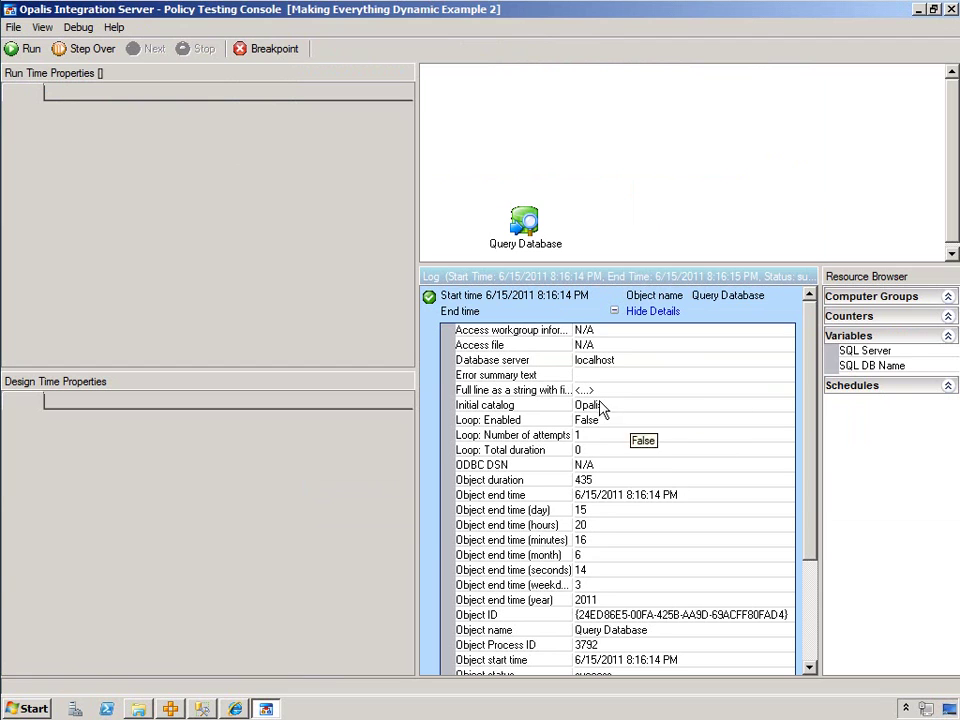
Examine the full-line query output and the resolved SQL variable values, and close the Policy Testing Console
{"action": "left_click", "coordinate": [640, 390]}
{"action": "left_click", "coordinate": [784, 389]}
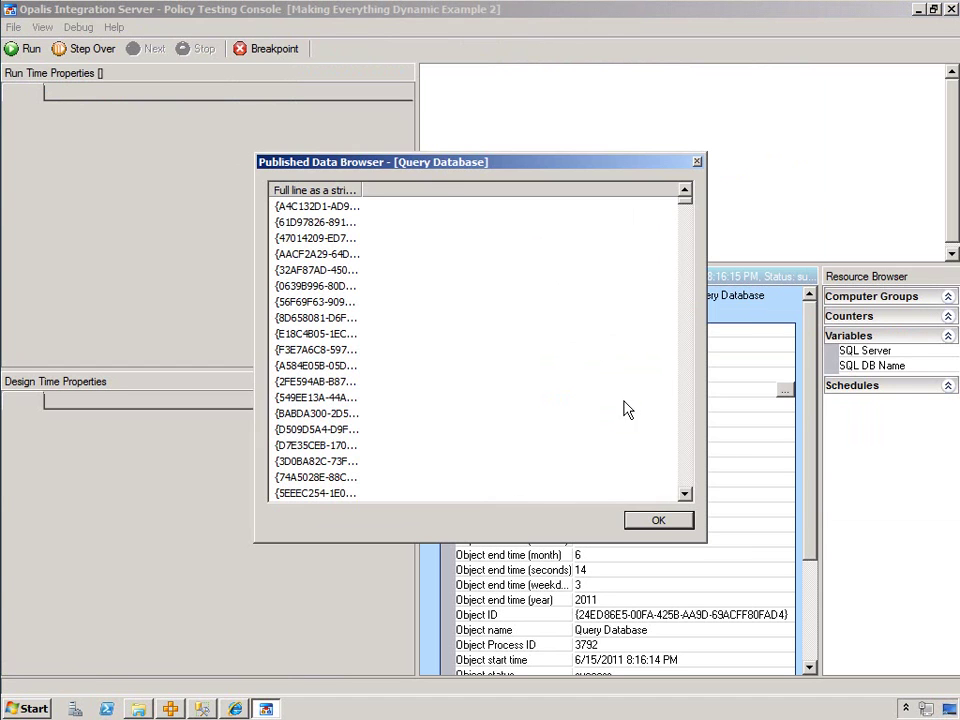
{"action": "left_click", "coordinate": [655, 521]}
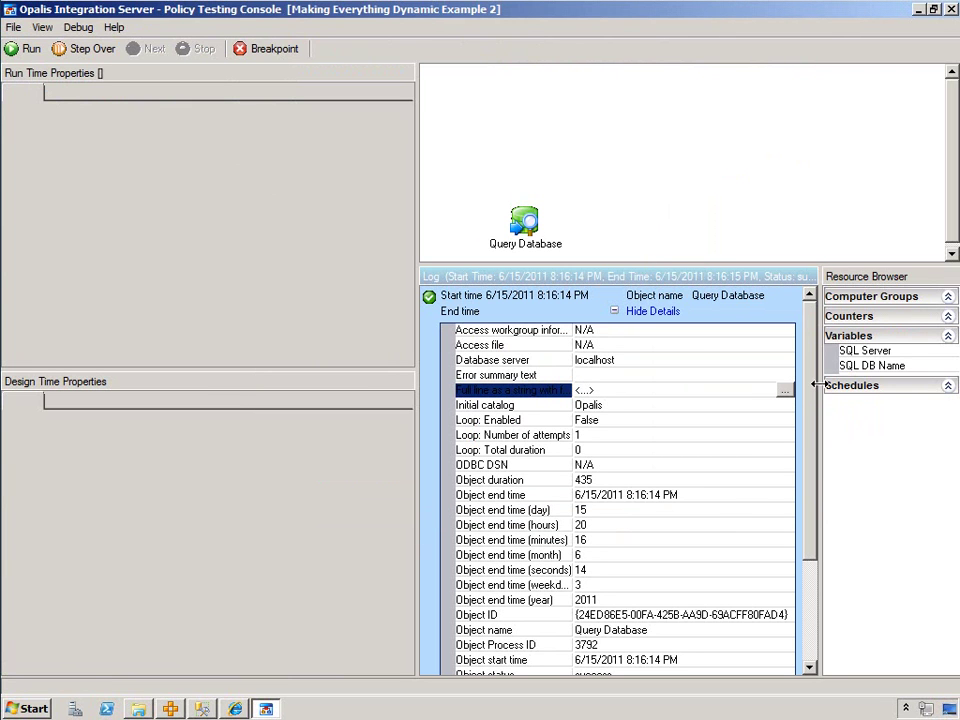
{"action": "left_click_drag", "start_coordinate": [817, 381], "coordinate": [621, 370]}
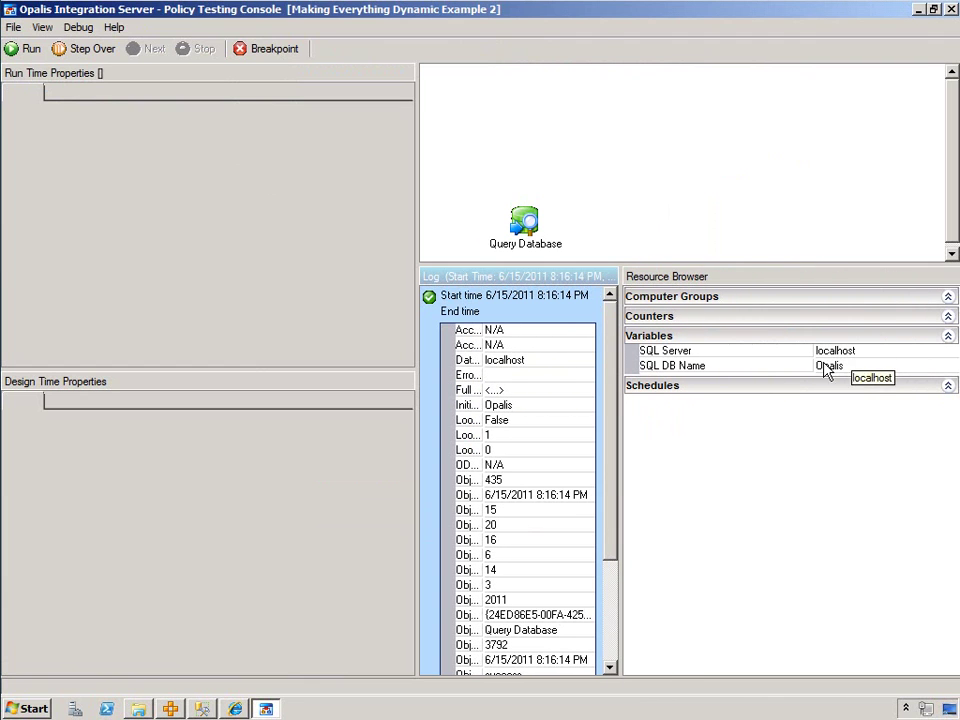
{"action": "left_click", "coordinate": [950, 14]}
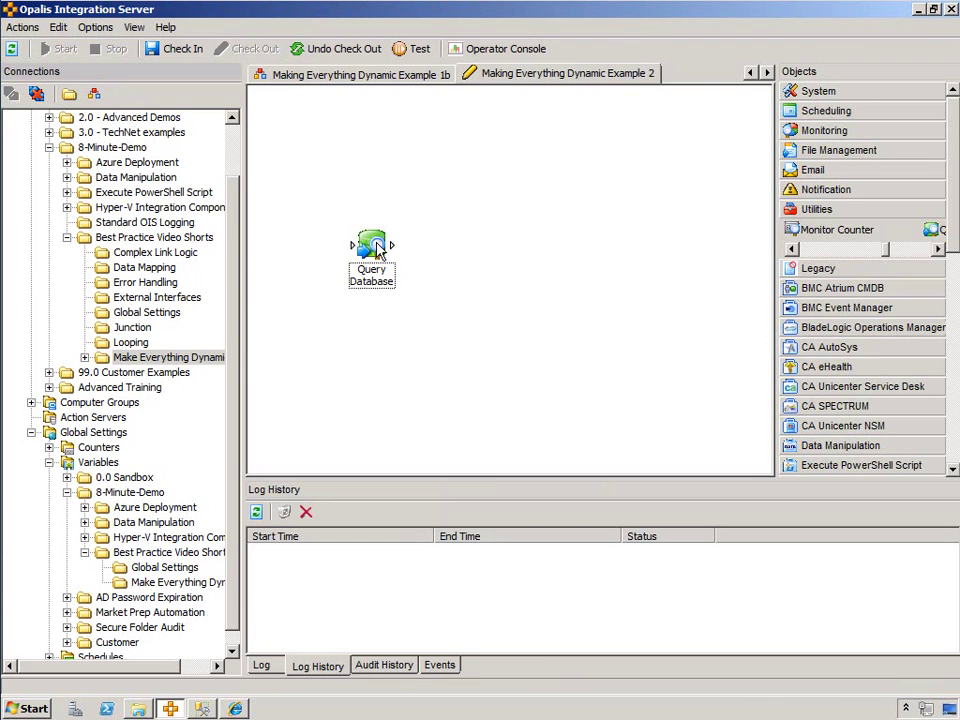
Duplicate the Query Database object within the Example 2 policy, placing the copy beside the original
{"action": "double_click", "coordinate": [368, 252]}
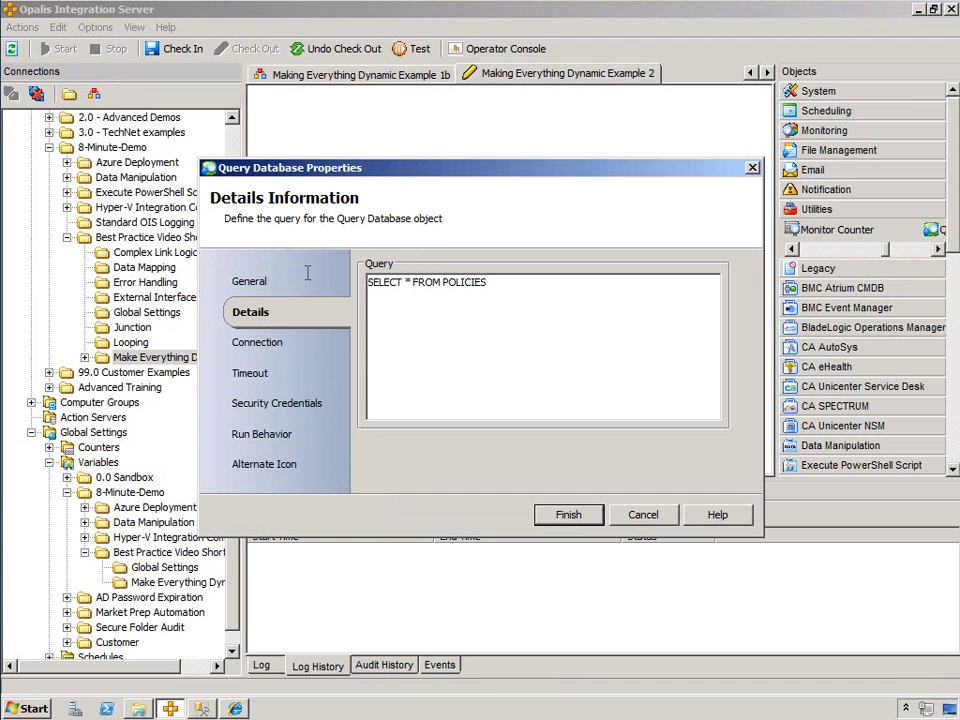
{"action": "left_click", "coordinate": [568, 514]}
{"action": "right_click", "coordinate": [389, 256]}
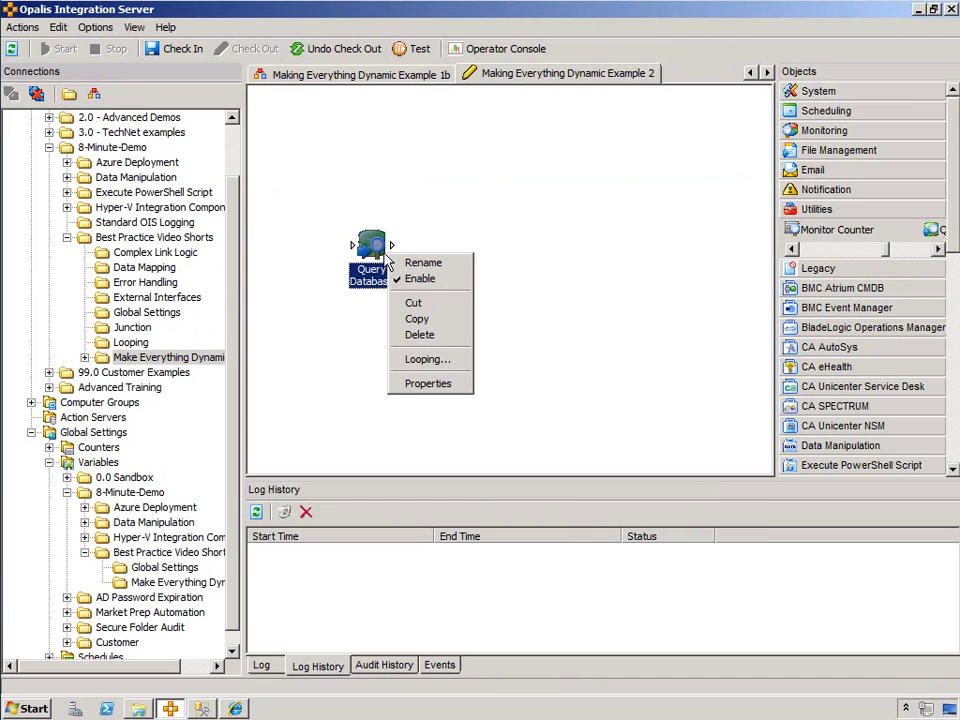
{"action": "left_click", "coordinate": [454, 246]}
{"action": "right_click", "coordinate": [463, 235]}
{"action": "left_click", "coordinate": [474, 239]}
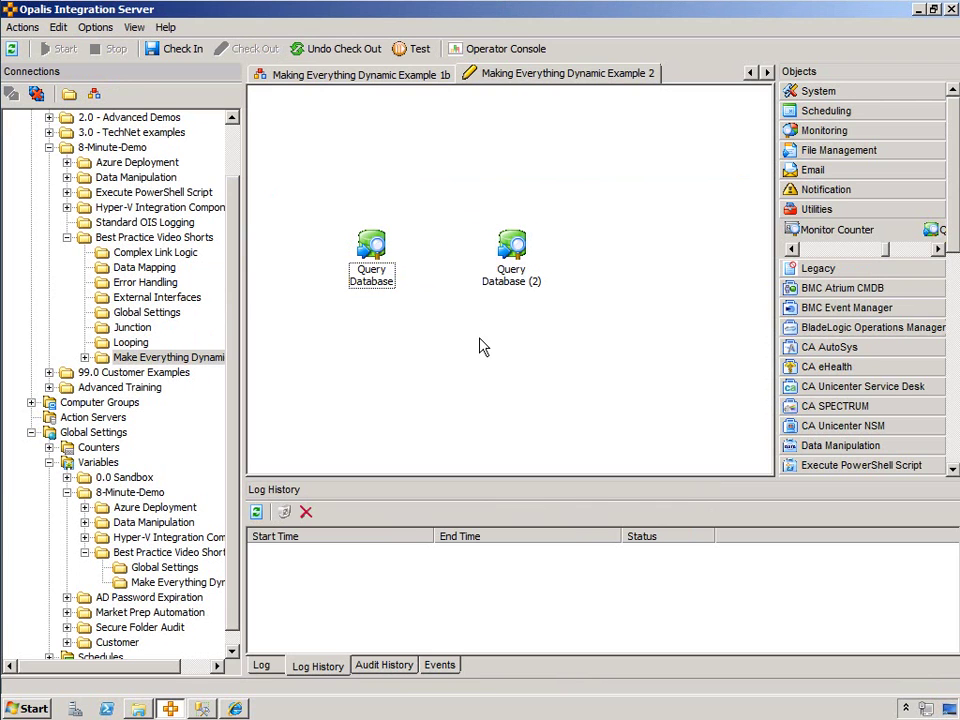
Check that the Query Database (2) connection uses variables for its Server and Initial catalog fields
{"action": "double_click", "coordinate": [515, 262]}
{"action": "left_click", "coordinate": [262, 342]}
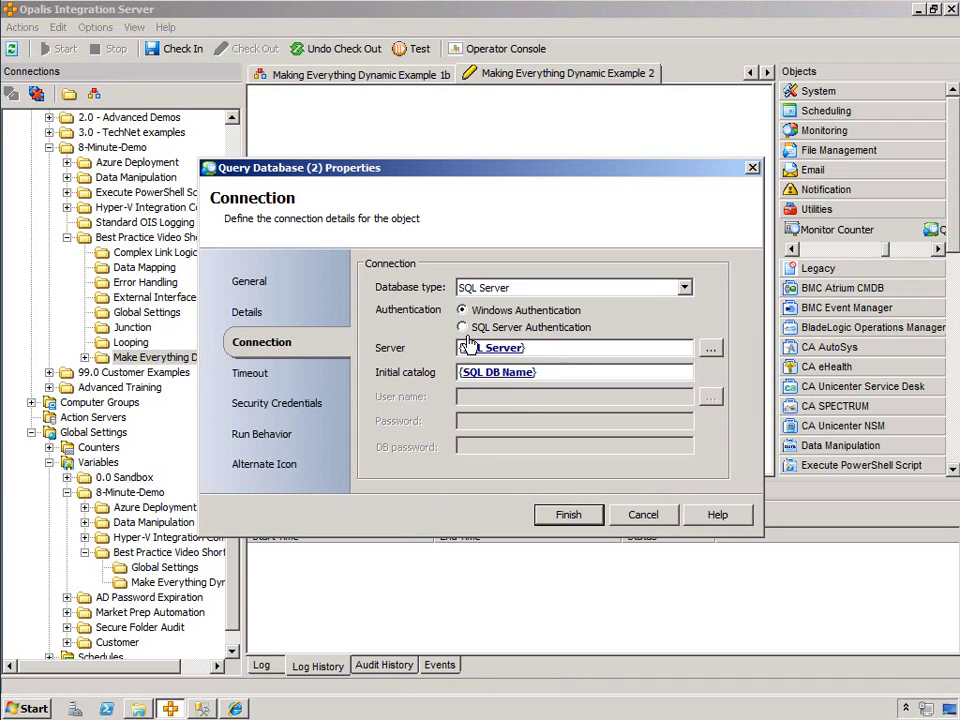
{"action": "left_click", "coordinate": [563, 515]}
Set the value of the SQL DB Name variable to Incident_Access
{"action": "left_click", "coordinate": [164, 567]}
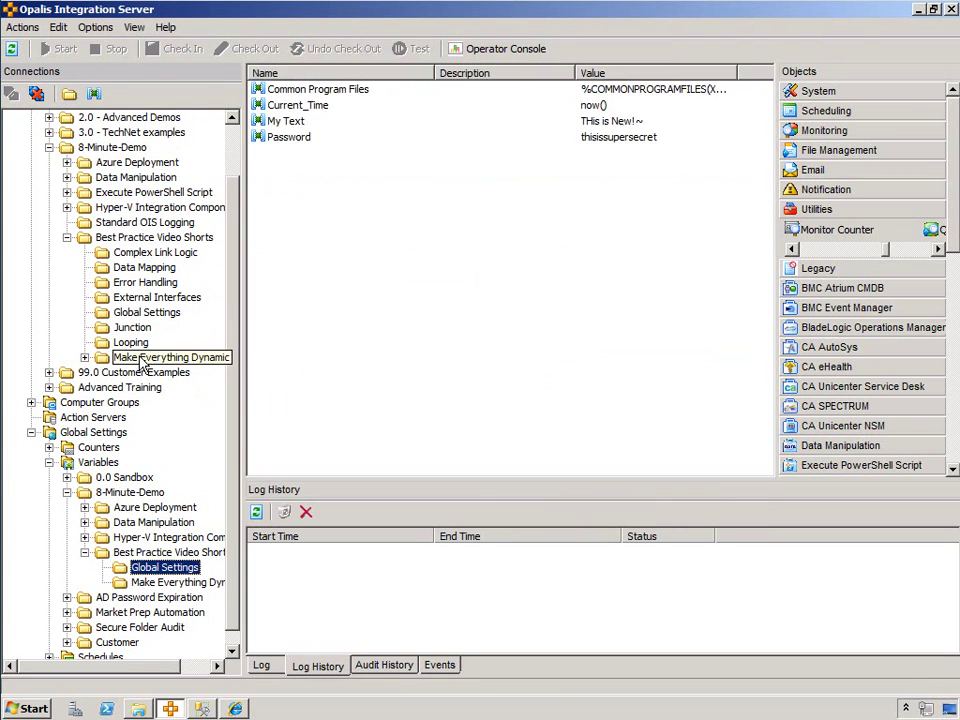
{"action": "left_click", "coordinate": [180, 358]}
{"action": "left_click", "coordinate": [165, 584]}
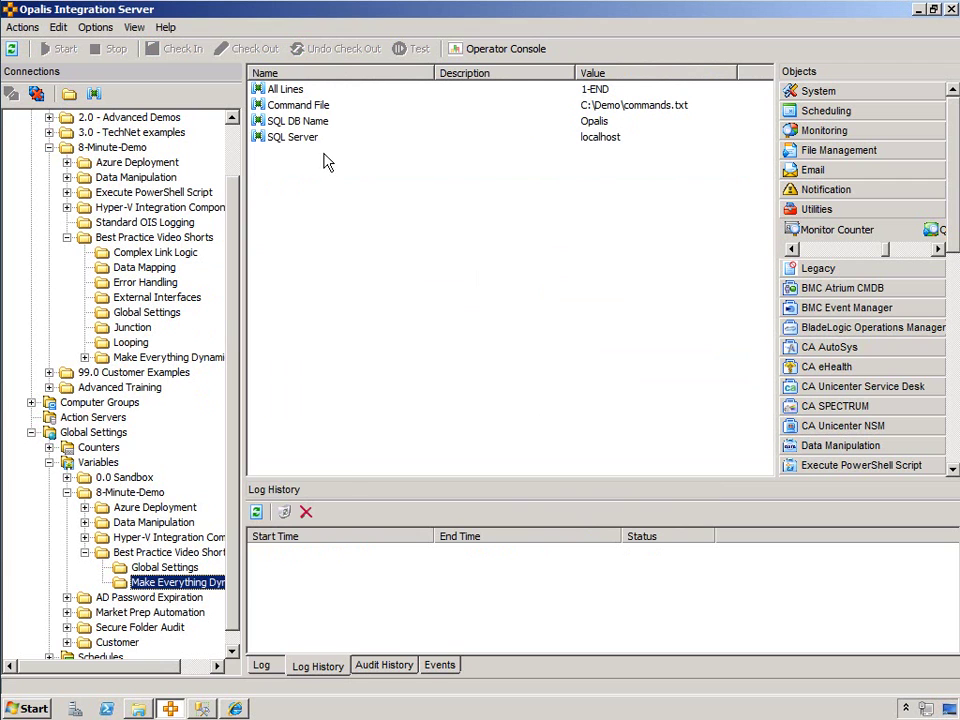
{"action": "double_click", "coordinate": [297, 121]}
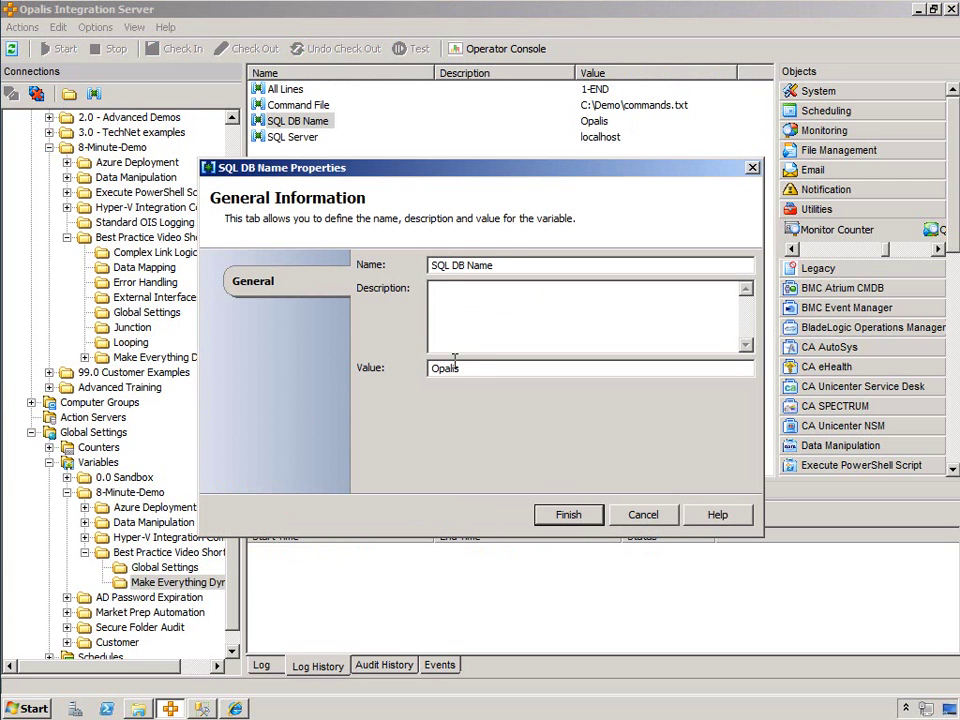
{"action": "key", "text": "ctrl+a"}
{"action": "type", "text": "Incident_Access"}
{"action": "key", "text": "Return"}
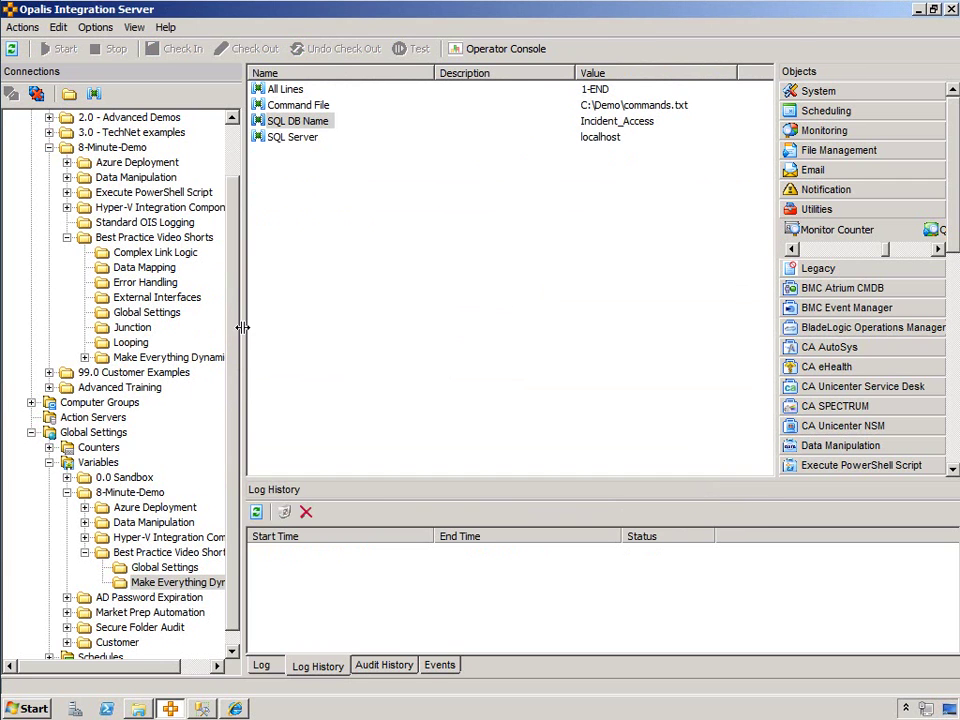
Set the query of both Query Database objects in Example 2 to SELECT ComputerName FROM Computers
{"action": "left_click", "coordinate": [165, 313]}
{"action": "left_click", "coordinate": [165, 357]}
{"action": "left_click", "coordinate": [740, 75]}
{"action": "double_click", "coordinate": [373, 262]}
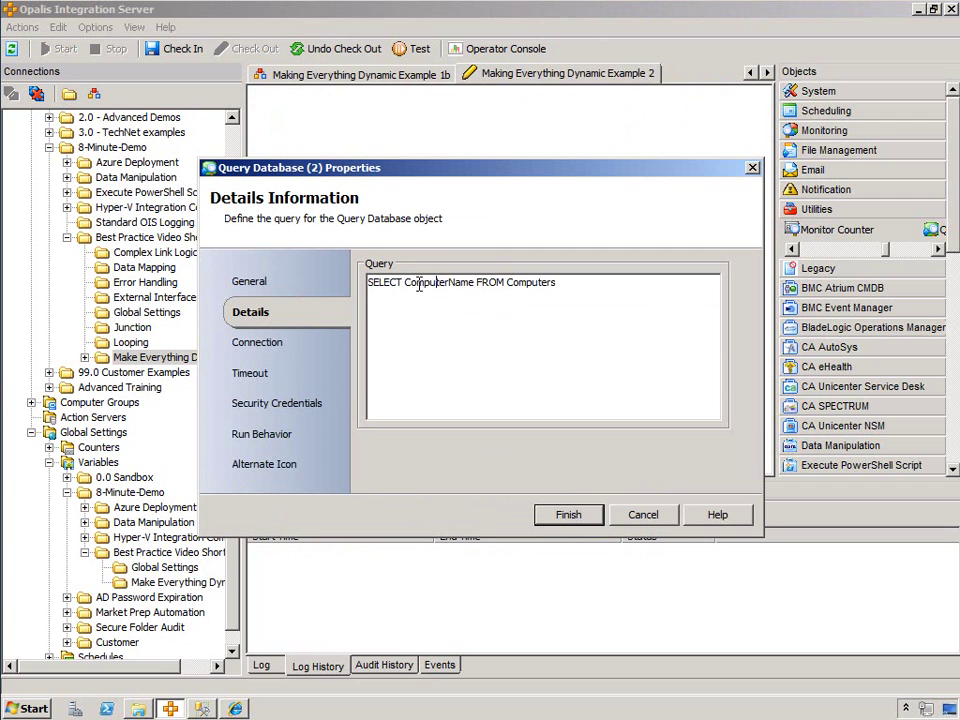
{"action": "double_click", "coordinate": [419, 284]}
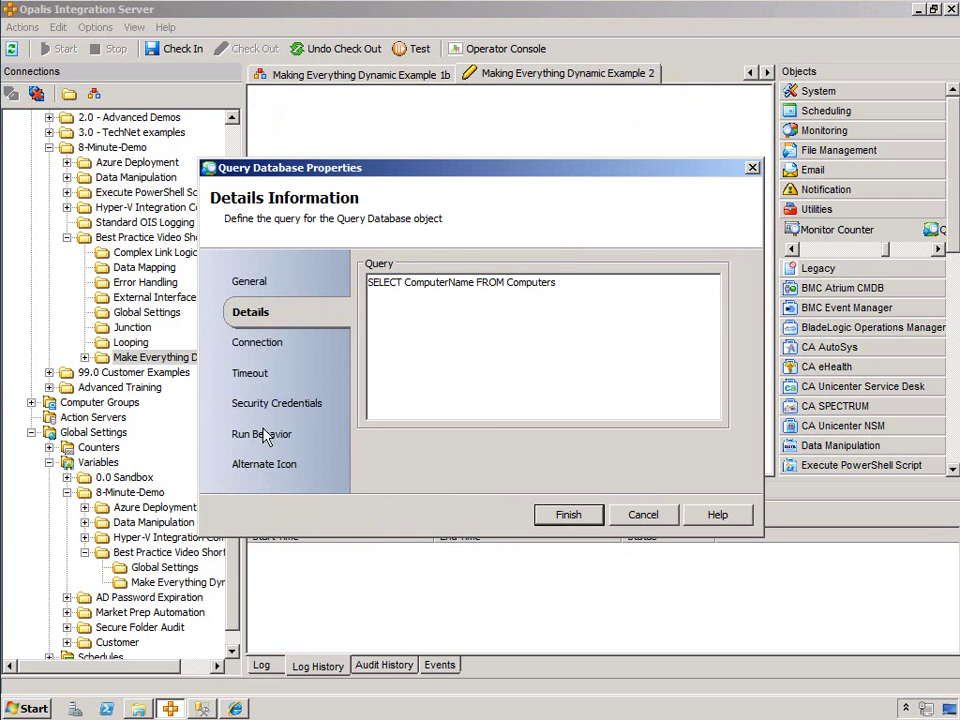
Adjust the Run Behavior options of Query Database and Query Database (2), and save both objects' properties
{"action": "left_click", "coordinate": [261, 434]}
{"action": "left_click", "coordinate": [397, 369]}
{"action": "left_click", "coordinate": [568, 514]}
{"action": "double_click", "coordinate": [508, 249]}
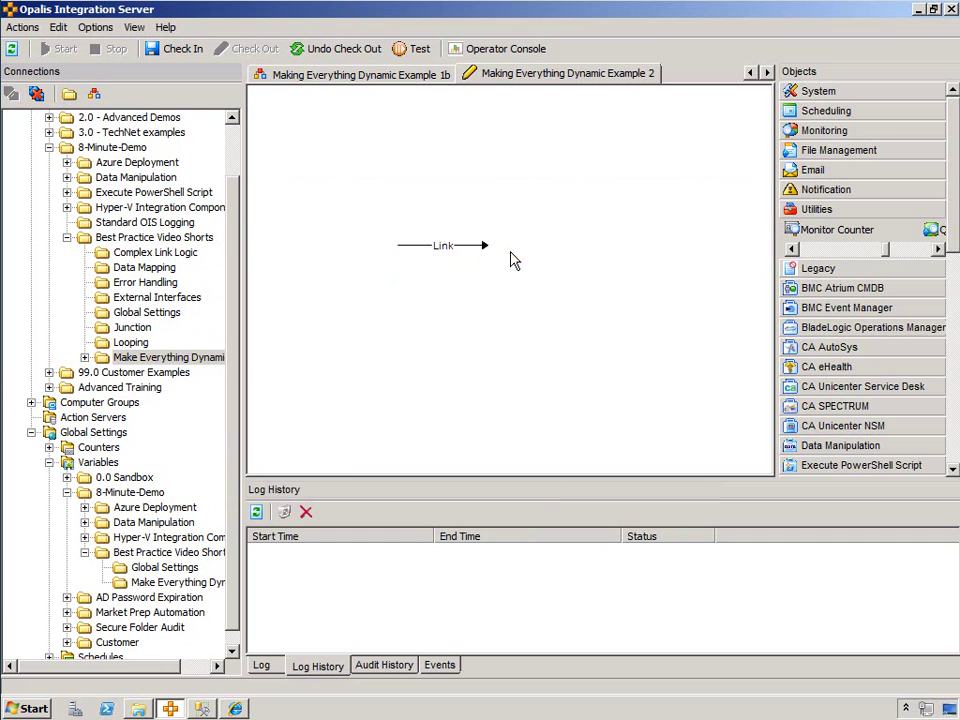
{"action": "left_click", "coordinate": [262, 434]}
{"action": "left_click", "coordinate": [381, 289]}
{"action": "left_click", "coordinate": [400, 312]}
{"action": "left_click", "coordinate": [566, 514]}
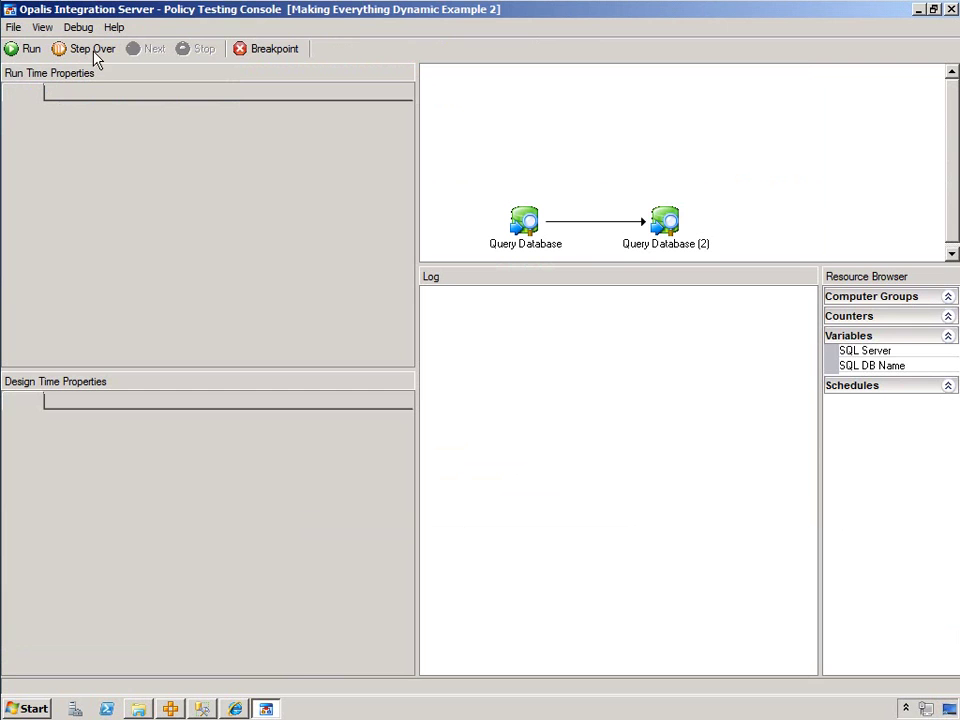
Step through the Example 2 test for both Query Database objects, widening the Resource Browser enough to show the variable values
{"action": "left_click", "coordinate": [90, 49]}
{"action": "mouse_move", "coordinate": [880, 365]}
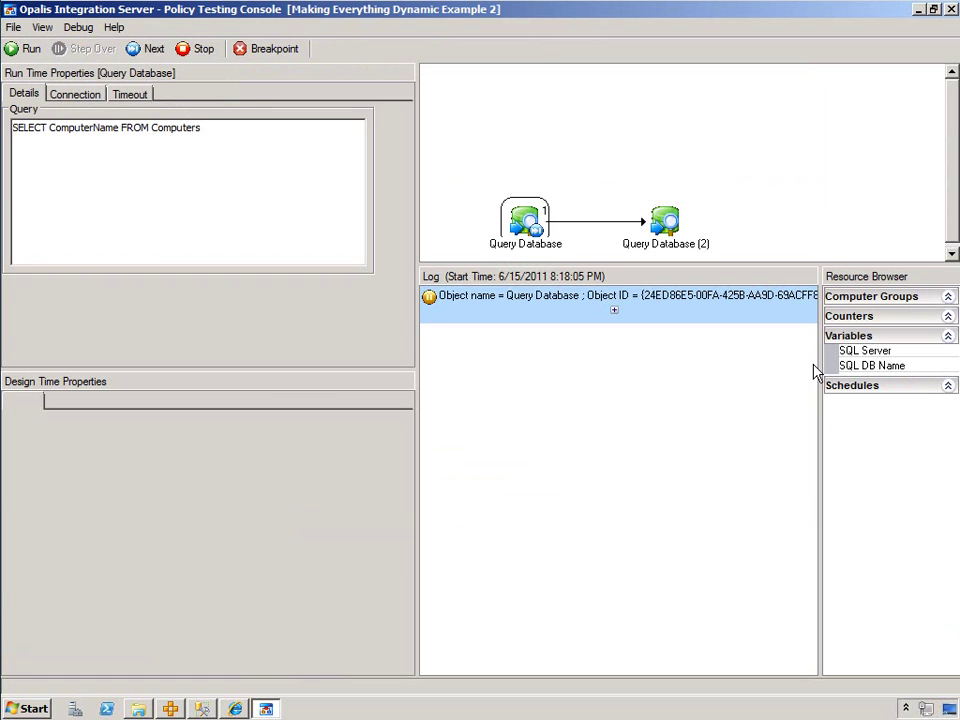
{"action": "left_click_drag", "start_coordinate": [819, 359], "coordinate": [783, 350]}
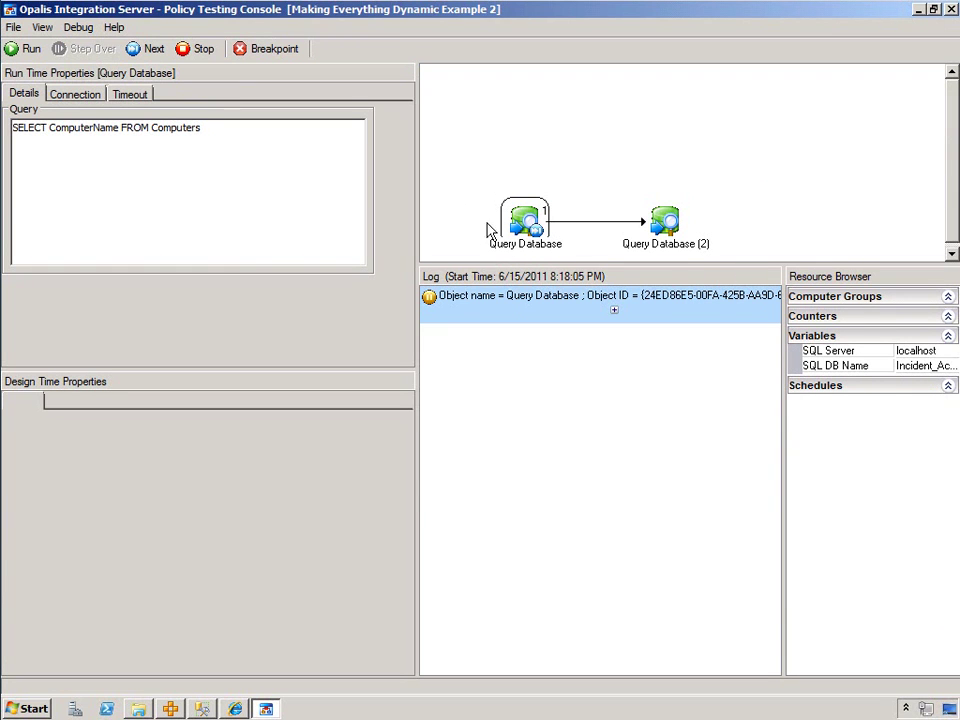
{"action": "left_click", "coordinate": [146, 49]}
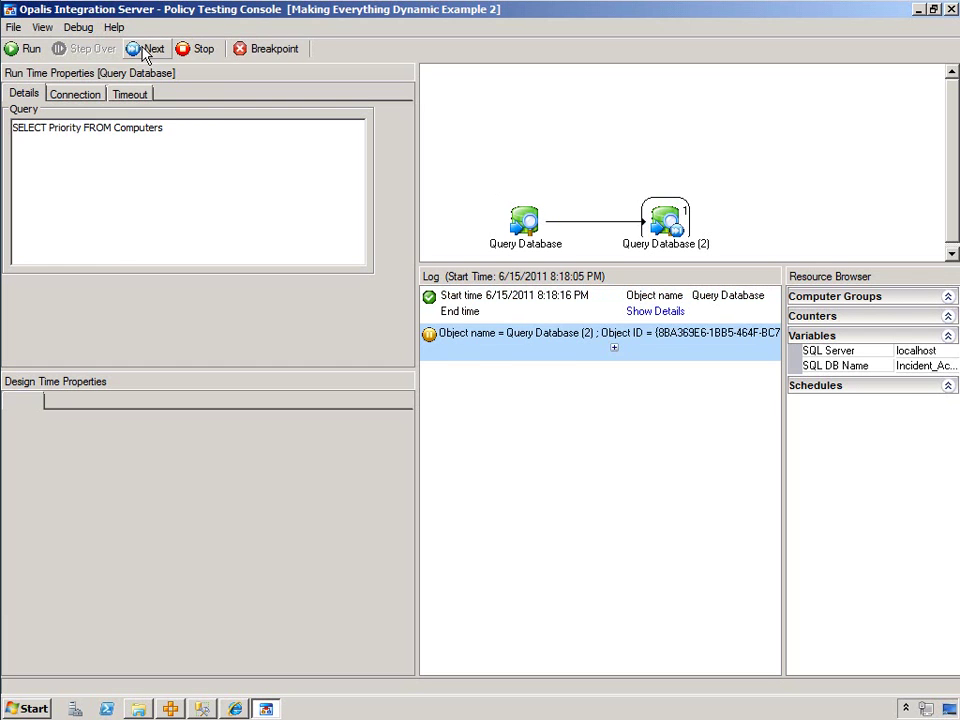
{"action": "left_click", "coordinate": [146, 49]}
Examine the log details of both Query Database objects for their server, initial catalog, query and returned rows
{"action": "left_click", "coordinate": [655, 311]}
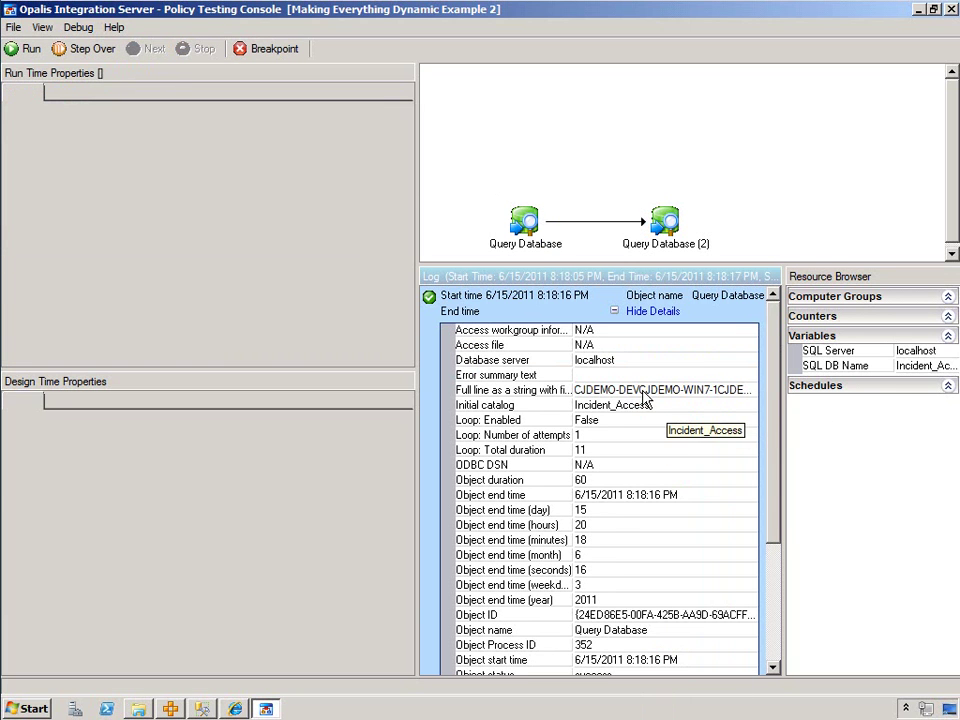
{"action": "scroll", "coordinate": [773, 461], "scroll_direction": "down", "scroll_amount": 4}
{"action": "left_click", "coordinate": [652, 663]}
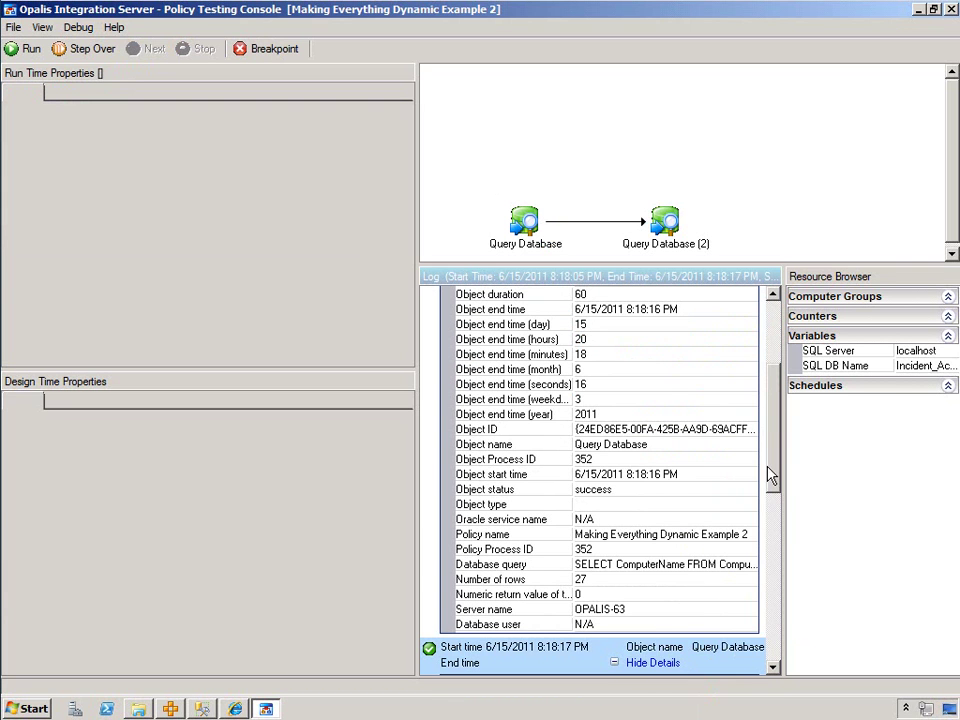
{"action": "scroll", "coordinate": [771, 600], "scroll_direction": "down", "scroll_amount": 5}
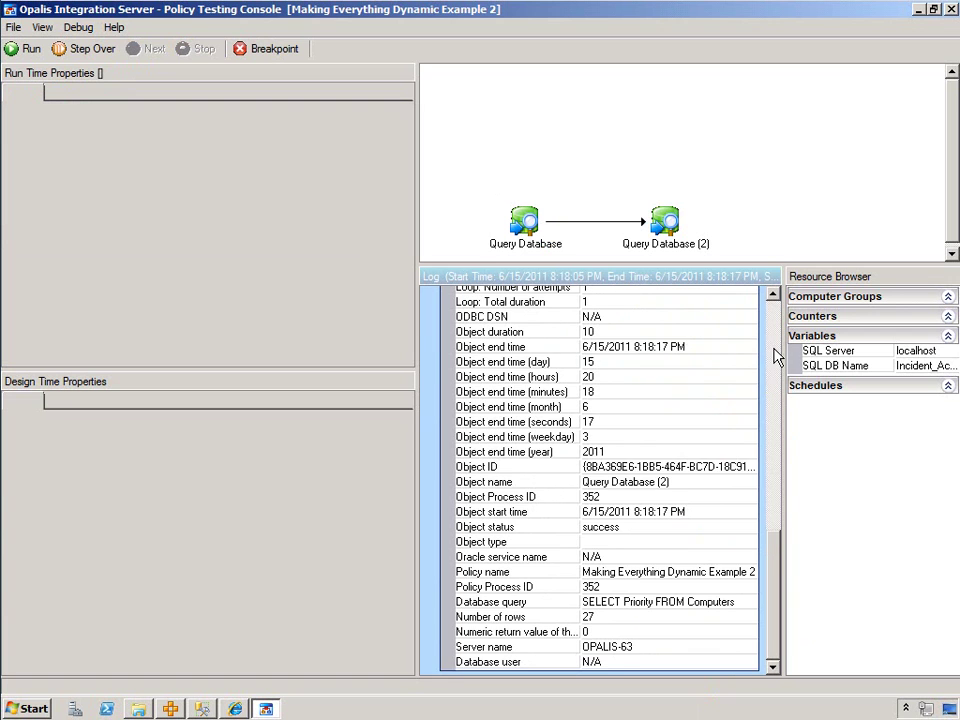
{"action": "scroll", "coordinate": [636, 457], "scroll_direction": "down", "scroll_amount": 7}
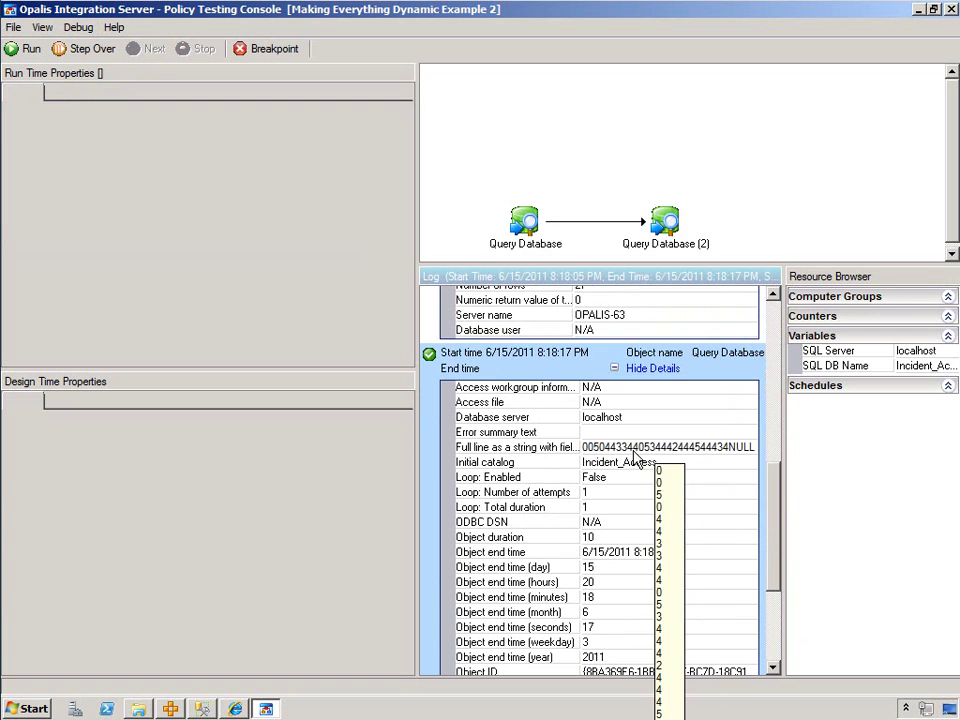
Close the test, check in Example 2, and create a policy named Making Everything Dynamic Example 3 in the same folder
{"action": "left_click", "coordinate": [951, 10]}
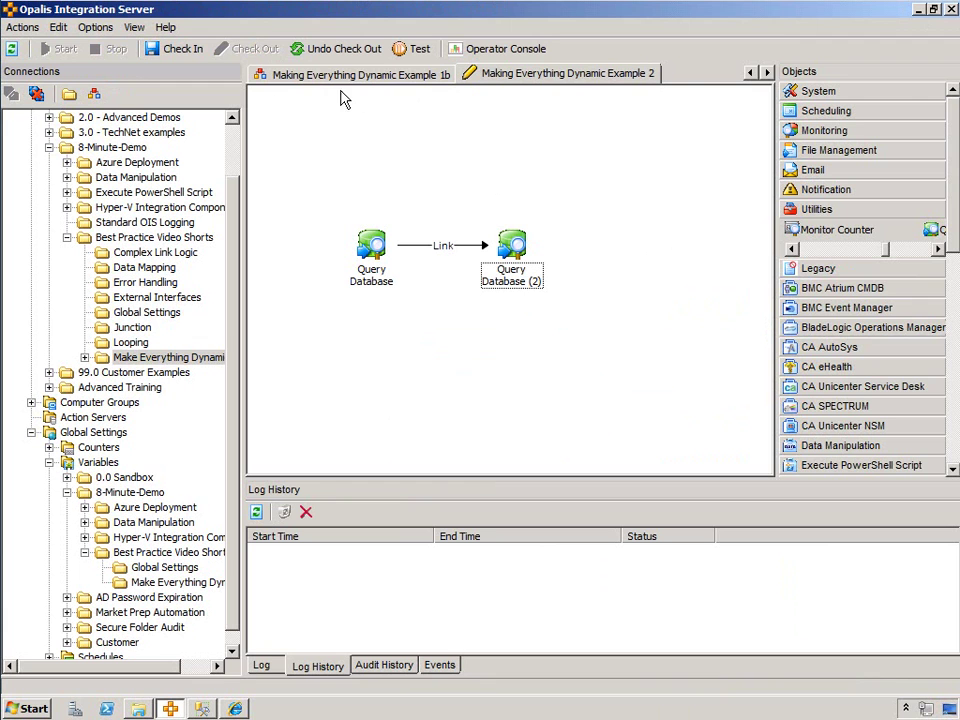
{"action": "left_click", "coordinate": [190, 50]}
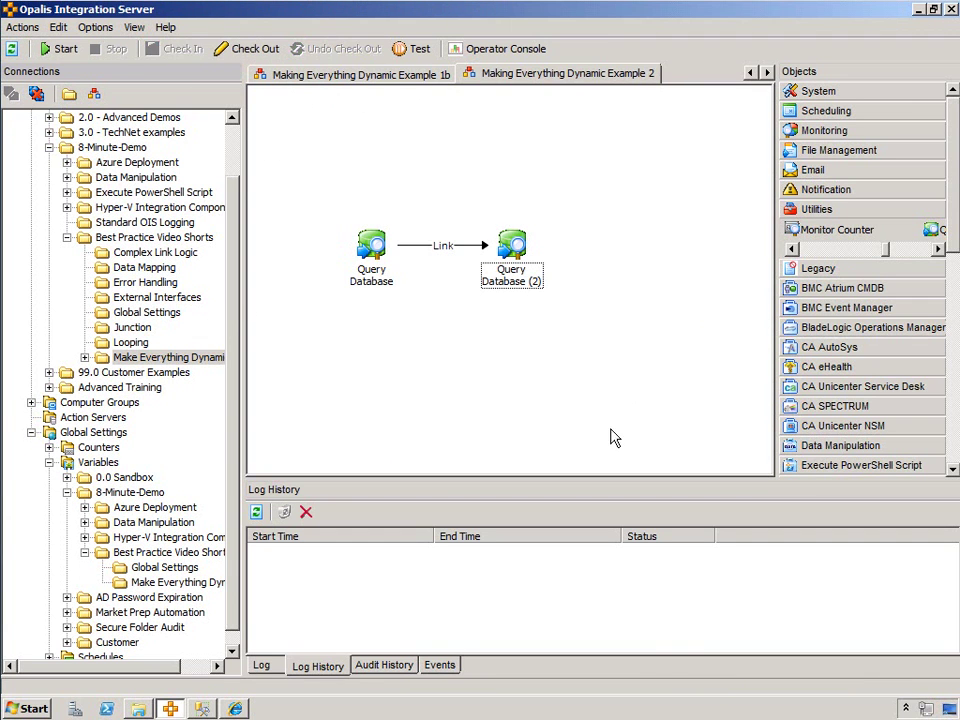
{"action": "right_click", "coordinate": [130, 359]}
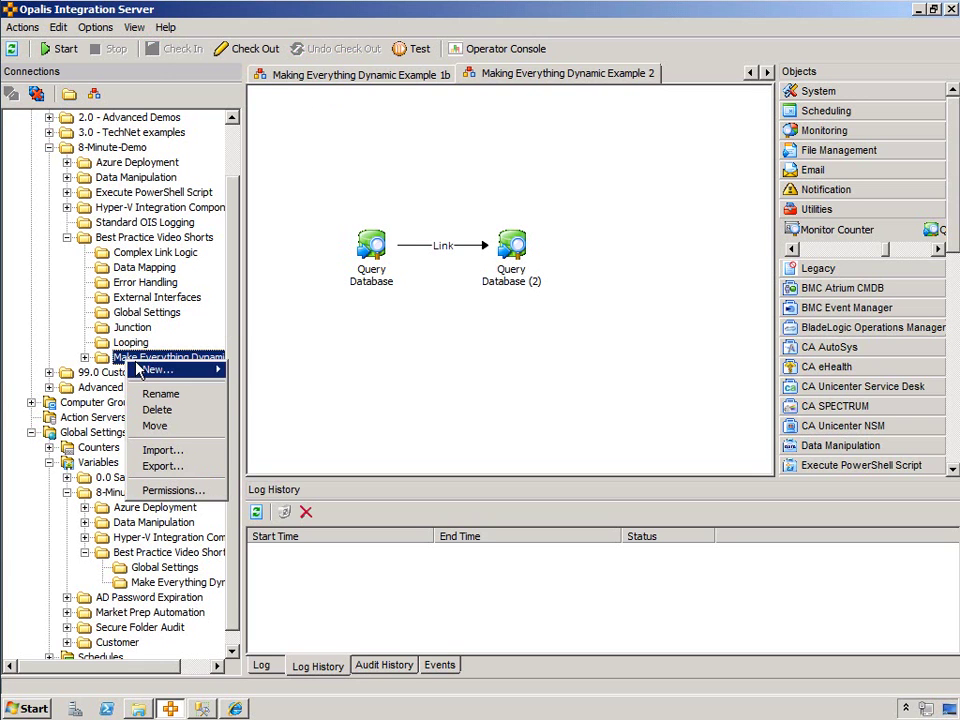
{"action": "mouse_move", "coordinate": [161, 369]}
{"action": "left_click", "coordinate": [253, 394]}
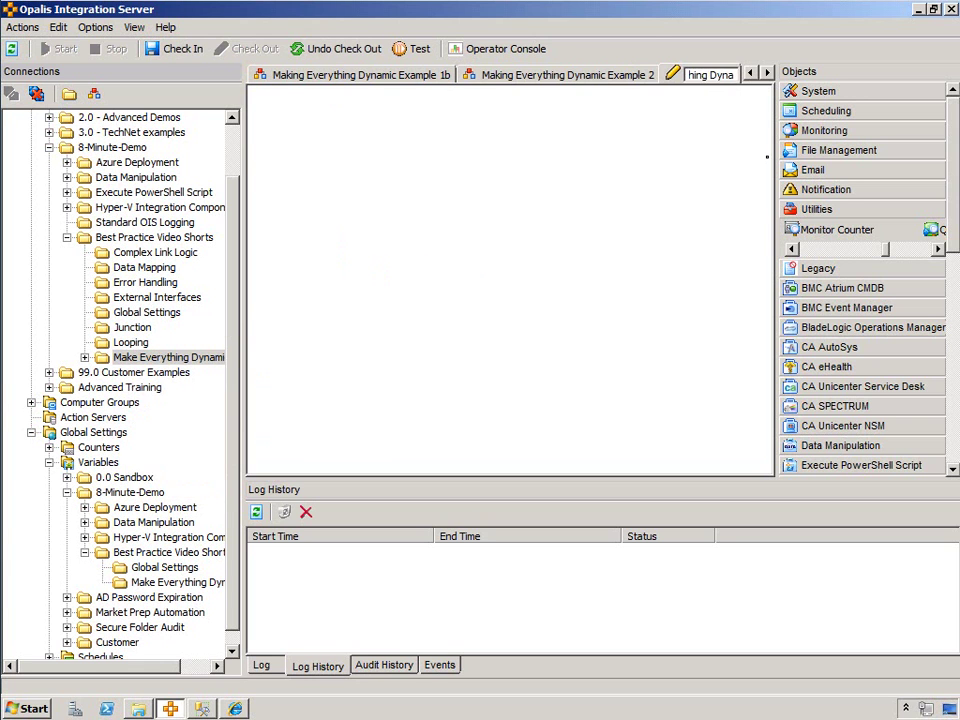
{"action": "type", "text": "mic Example 3"}
{"action": "key", "text": "Return"}
Add a Custom Start object to the Example 3 policy and a Send Email object linked after it
{"action": "left_click_drag", "start_coordinate": [953, 150], "coordinate": [957, 365]}
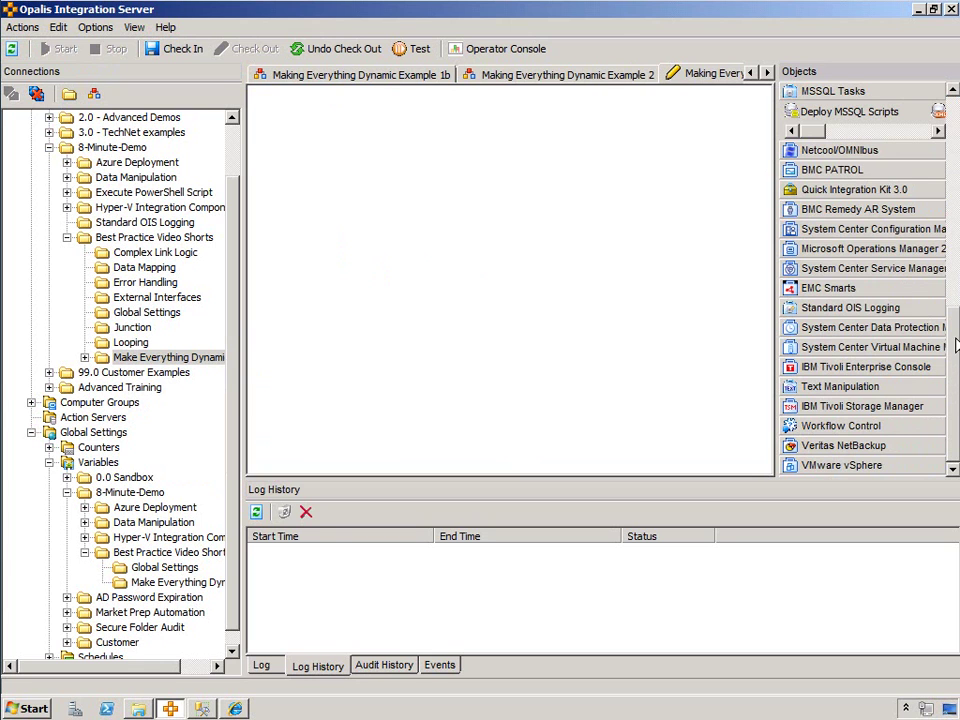
{"action": "left_click", "coordinate": [876, 425]}
{"action": "left_click", "coordinate": [824, 407]}
{"action": "left_click_drag", "start_coordinate": [828, 407], "coordinate": [371, 244]}
{"action": "left_click_drag", "start_coordinate": [955, 378], "coordinate": [945, 136]}
{"action": "left_click", "coordinate": [801, 211]}
{"action": "left_click_drag", "start_coordinate": [822, 190], "coordinate": [438, 245]}
Add three string parameters to the Custom Start object and name the first one Subject
{"action": "double_click", "coordinate": [371, 245]}
{"action": "left_click", "coordinate": [405, 458]}
{"action": "left_click", "coordinate": [405, 458]}
{"action": "left_click", "coordinate": [405, 458]}
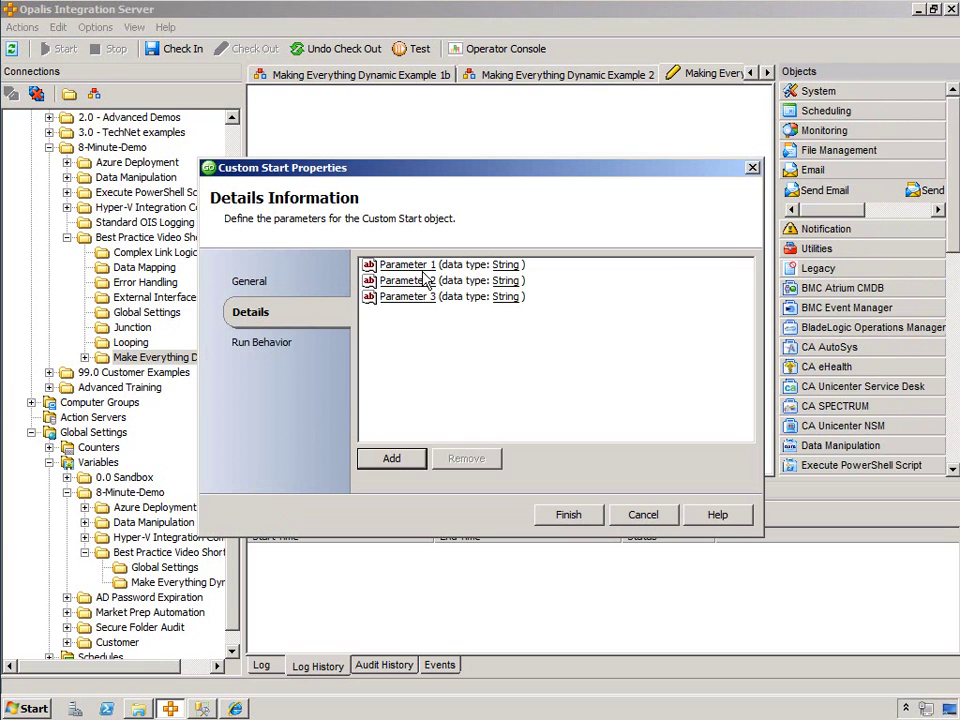
{"action": "left_click", "coordinate": [395, 268]}
{"action": "triple_click", "coordinate": [411, 352]}
{"action": "type", "text": "Subject"}
{"action": "key", "text": "Return"}
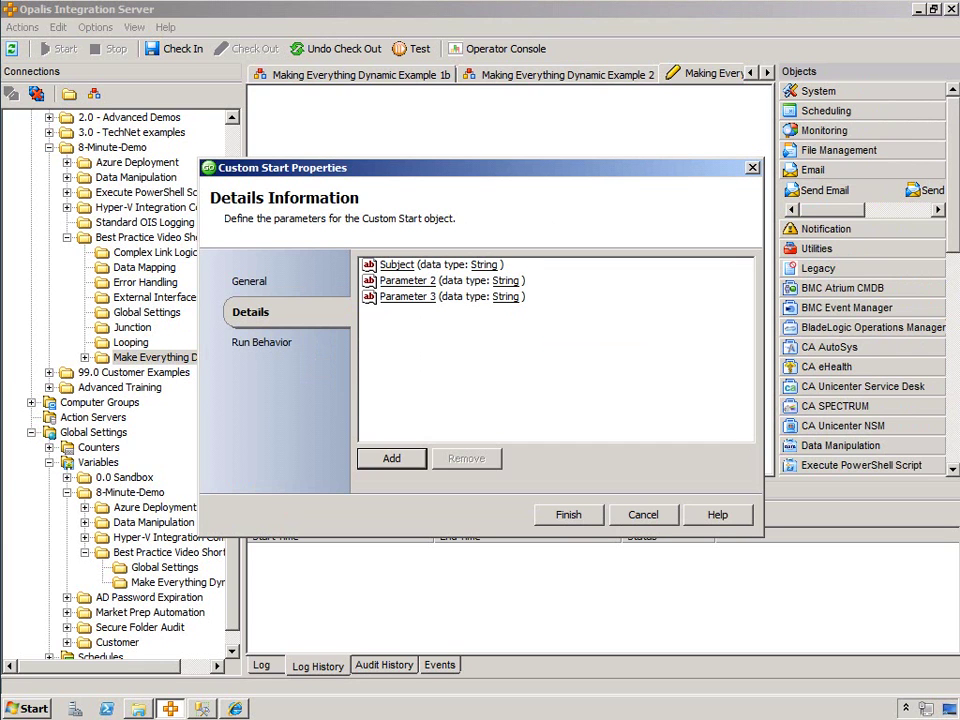
Rename Custom Start's second and third parameters to Recipients and Body, and save the object's properties
{"action": "left_click", "coordinate": [392, 280]}
{"action": "triple_click", "coordinate": [400, 356]}
{"action": "type", "text": "Recipient"}
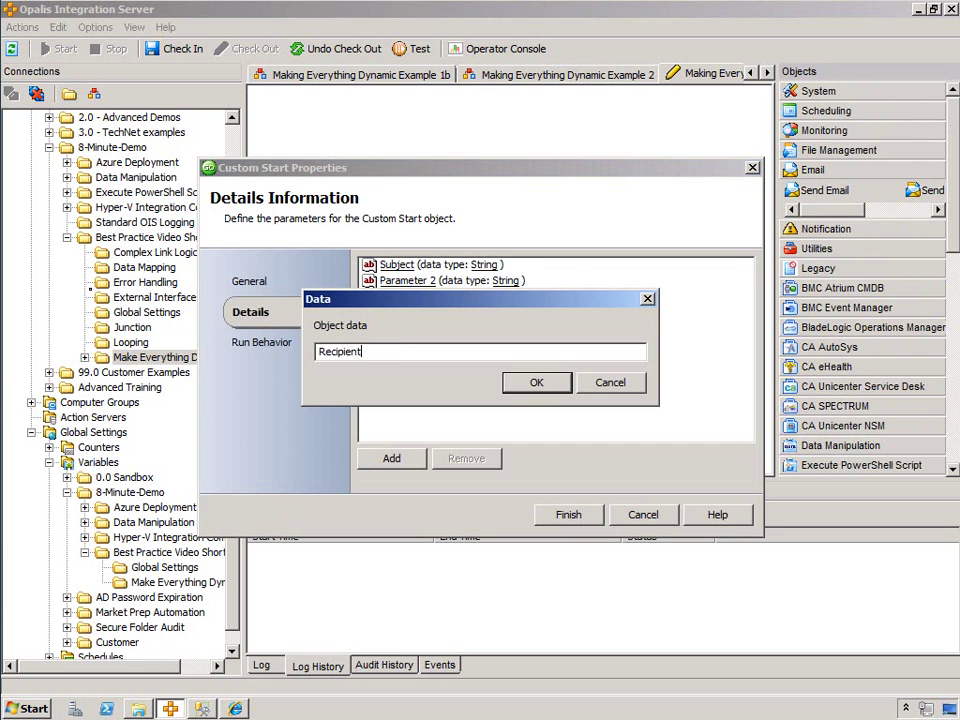
{"action": "type", "text": "s"}
{"action": "key", "text": "Return"}
{"action": "left_click", "coordinate": [405, 297]}
{"action": "key", "text": "shift+Home"}
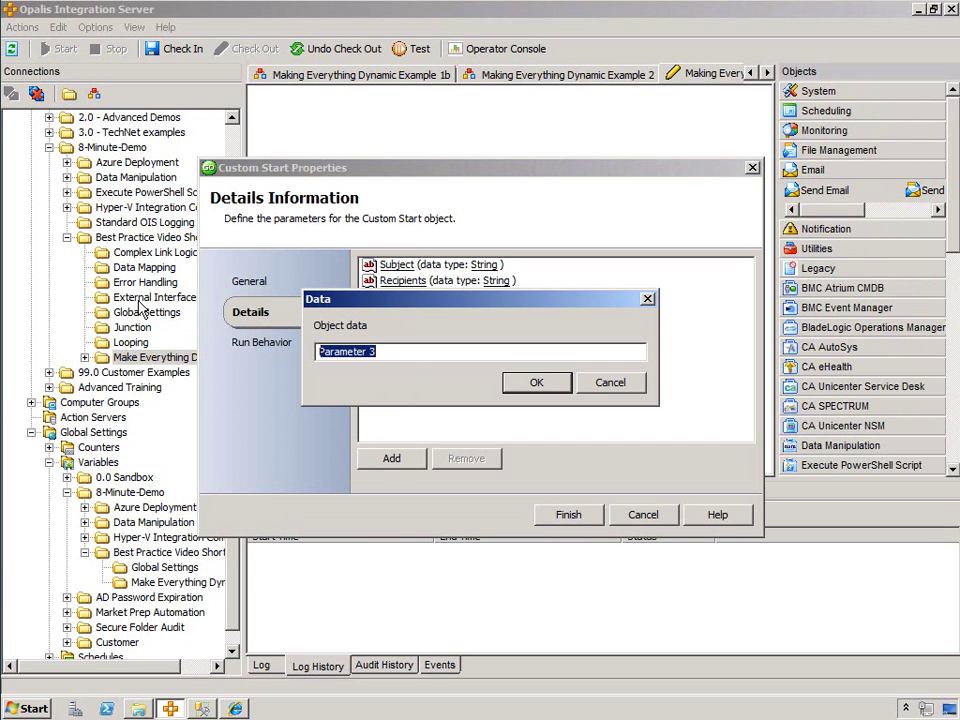
{"action": "type", "text": "Body"}
{"action": "key", "text": "Return"}
{"action": "left_click", "coordinate": [568, 515]}
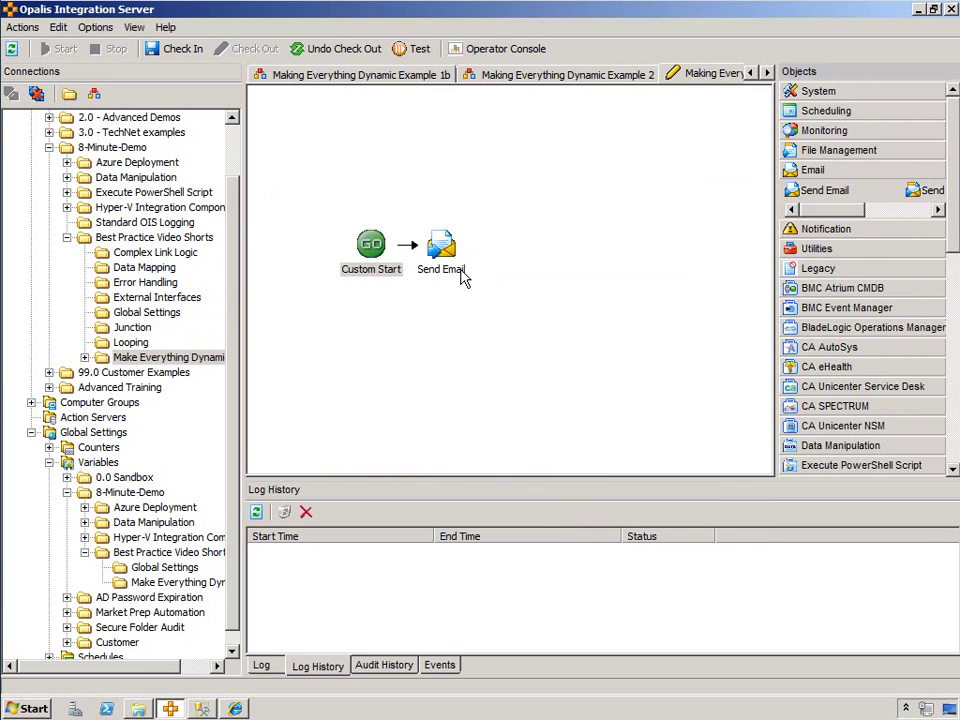
Subscribe the Send Email object's Subject and To recipient to the Subject and Recipients data published by Custom Start
{"action": "double_click", "coordinate": [439, 242]}
{"action": "right_click", "coordinate": [604, 276]}
{"action": "mouse_move", "coordinate": [640, 283]}
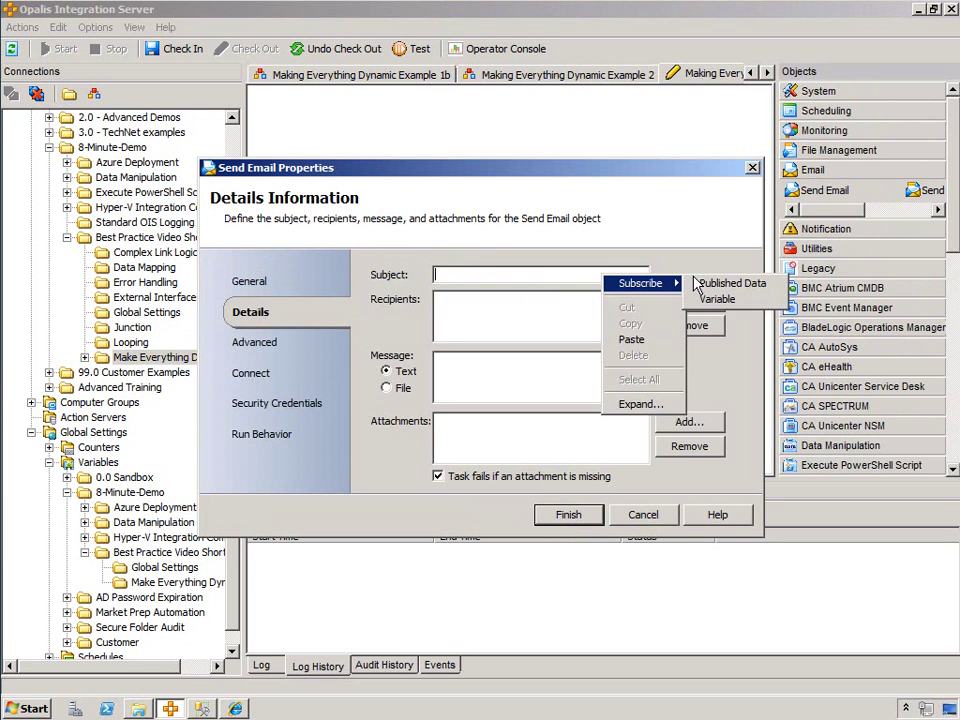
{"action": "left_click", "coordinate": [730, 282]}
{"action": "double_click", "coordinate": [346, 275]}
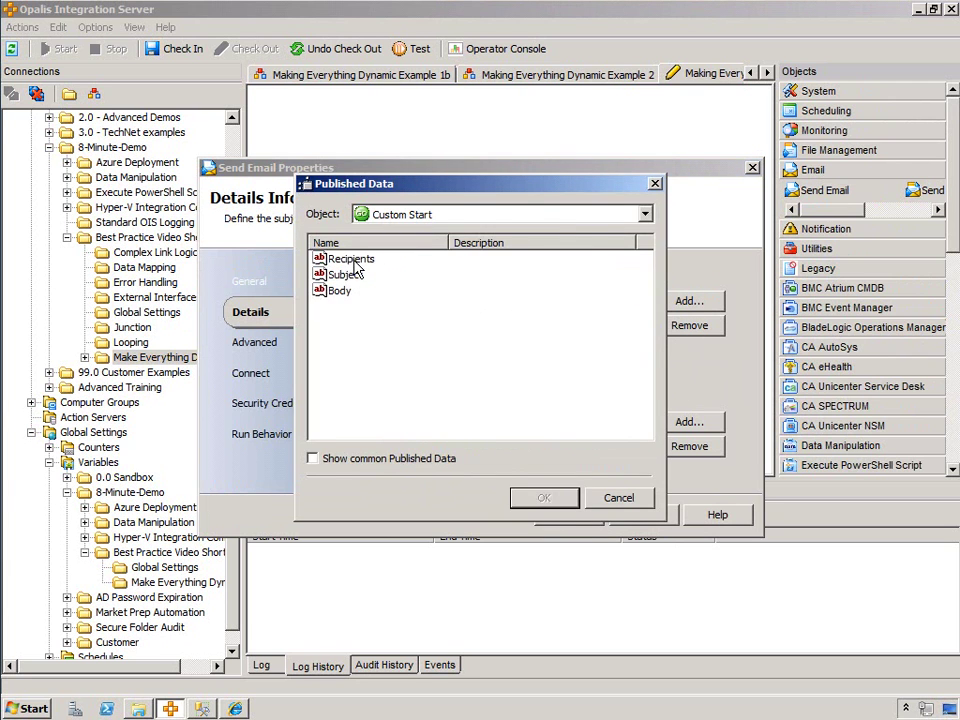
{"action": "double_click", "coordinate": [350, 259]}
{"action": "left_click", "coordinate": [528, 434]}
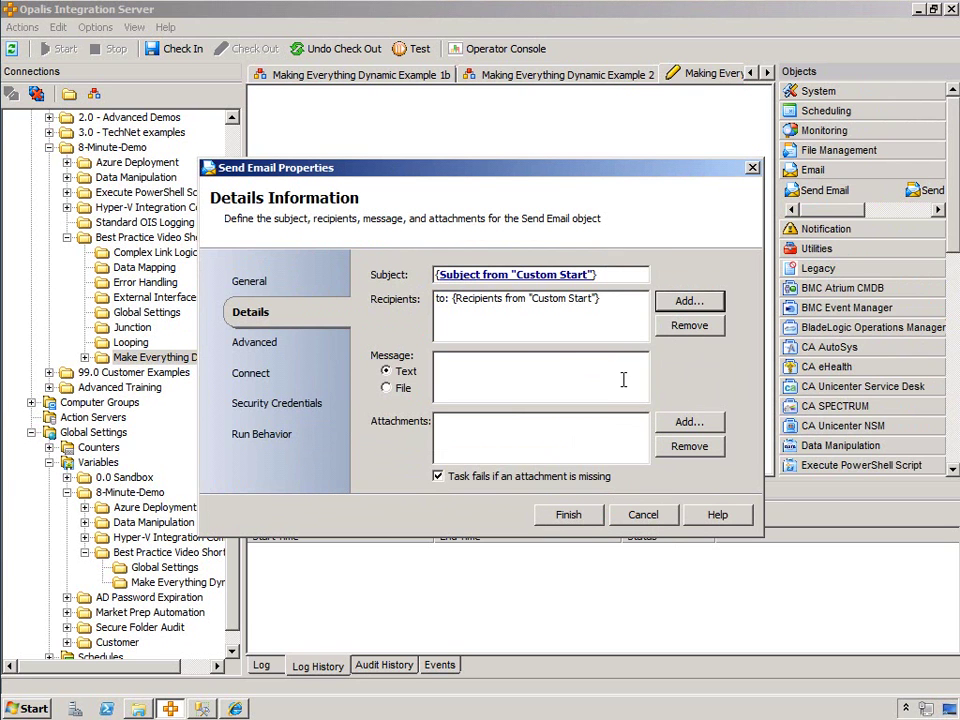
Subscribe the Send Email text message to the Body data published by Custom Start
{"action": "right_click", "coordinate": [550, 365]}
{"action": "mouse_move", "coordinate": [580, 369]}
{"action": "left_click", "coordinate": [680, 368]}
{"action": "left_click", "coordinate": [340, 290]}
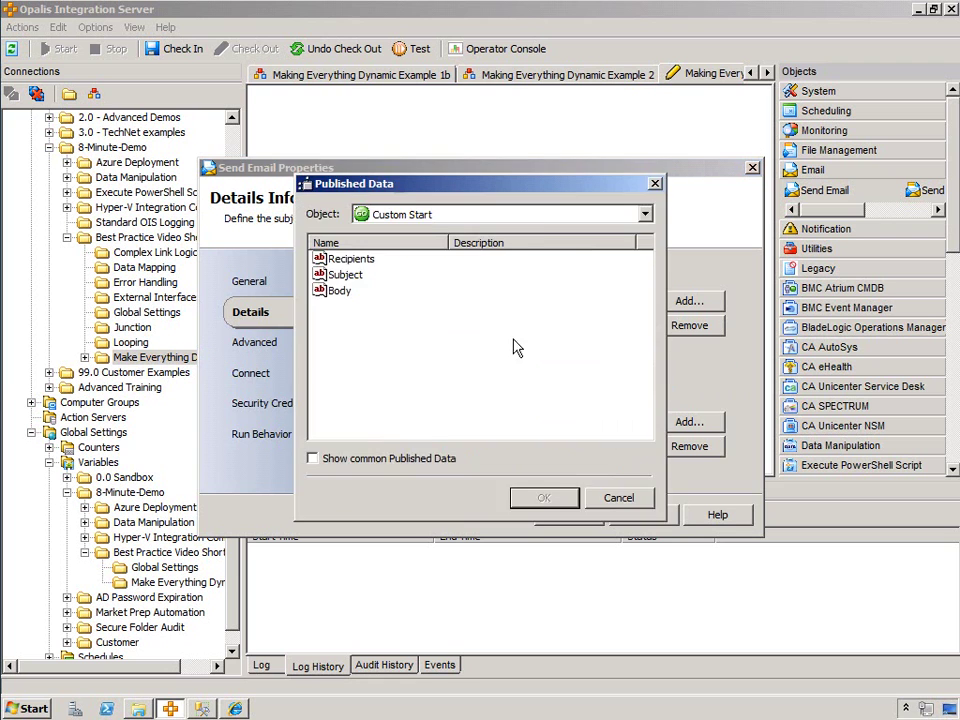
{"action": "left_click", "coordinate": [552, 496]}
Fill in Send Email's mail account address and SMTP computer ois, and save the object's properties
{"action": "left_click", "coordinate": [254, 373]}
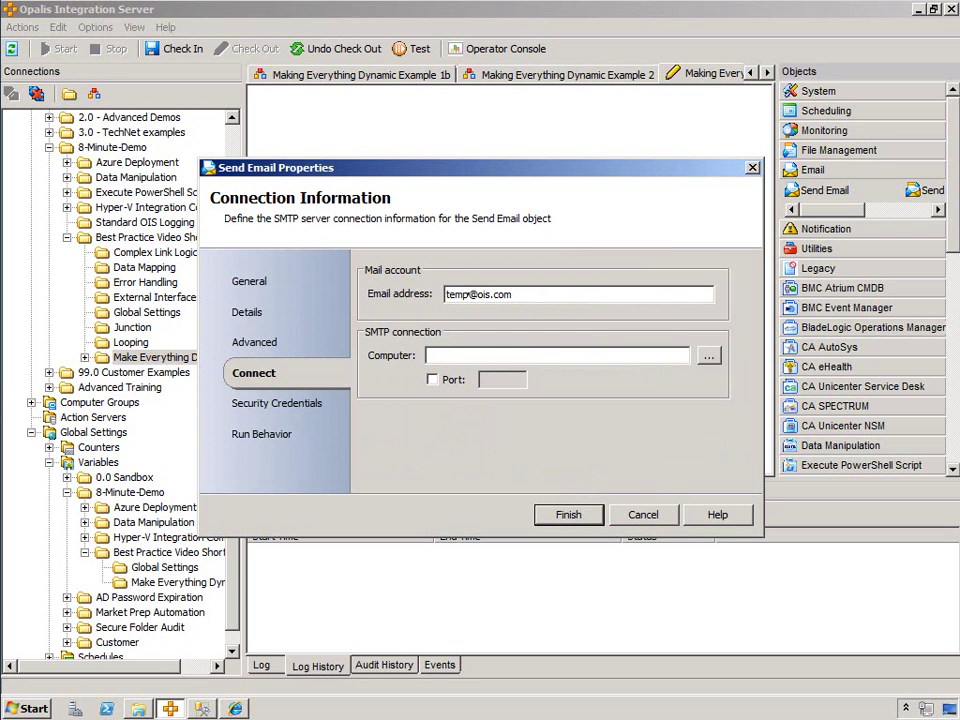
{"action": "type", "text": "ois"}
{"action": "left_click", "coordinate": [568, 514]}
Review the Custom Start parameters in Example 3, close its properties, and check in the policy
{"action": "left_click", "coordinate": [380, 271]}
{"action": "double_click", "coordinate": [379, 270]}
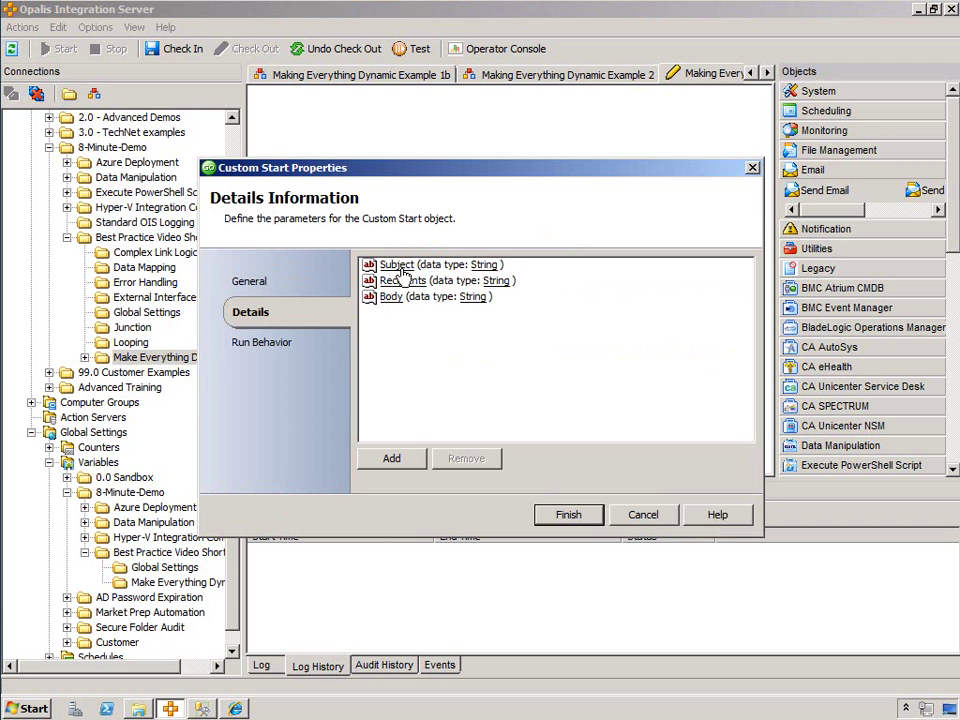
{"action": "left_click", "coordinate": [590, 516]}
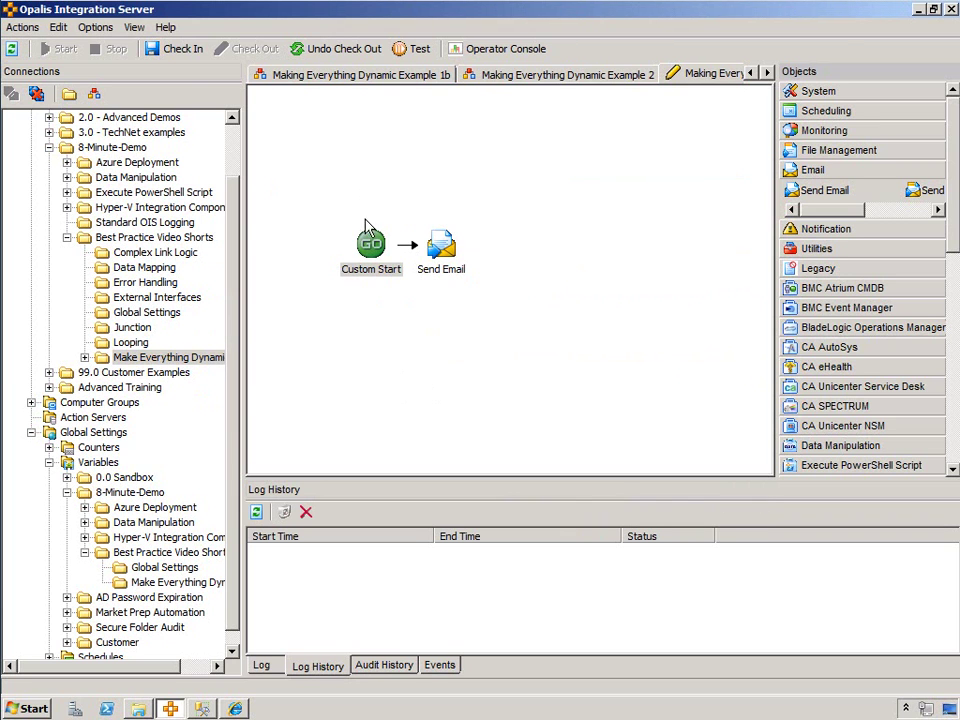
{"action": "left_click", "coordinate": [150, 46]}
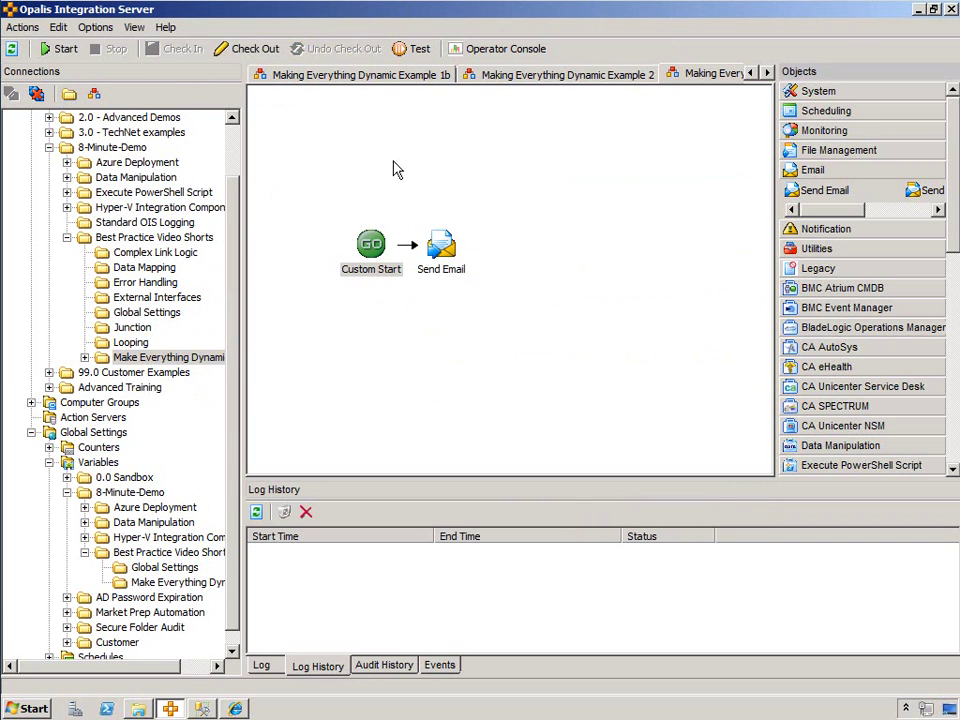
In Making Everything Dynamic Example 1a, add a second Trigger Policy object linked after the existing one
{"action": "left_click", "coordinate": [399, 76]}
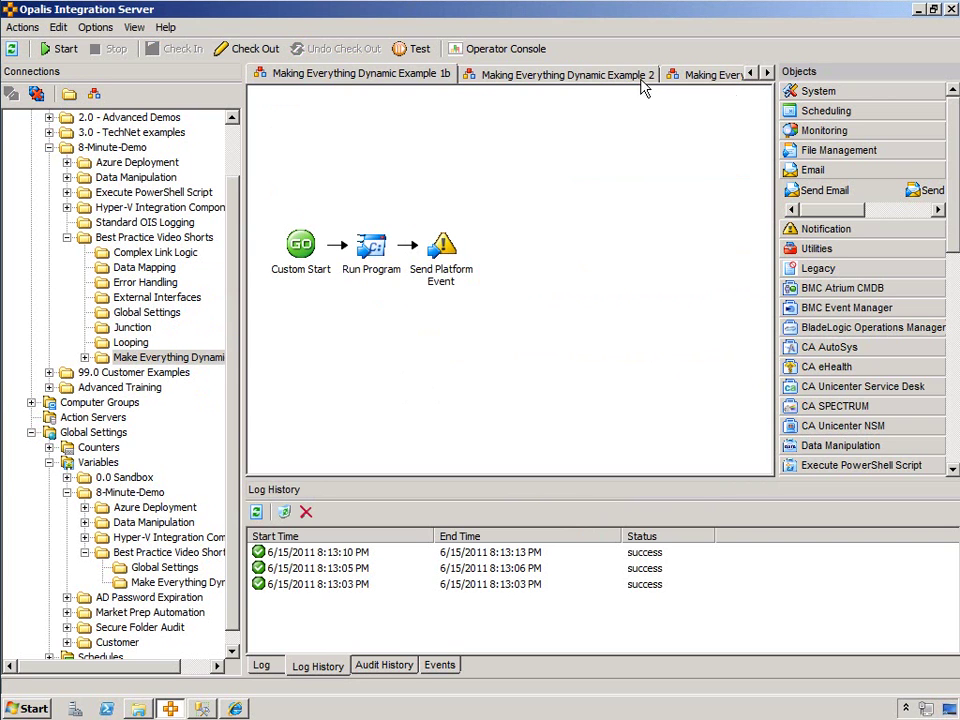
{"action": "left_click", "coordinate": [750, 74]}
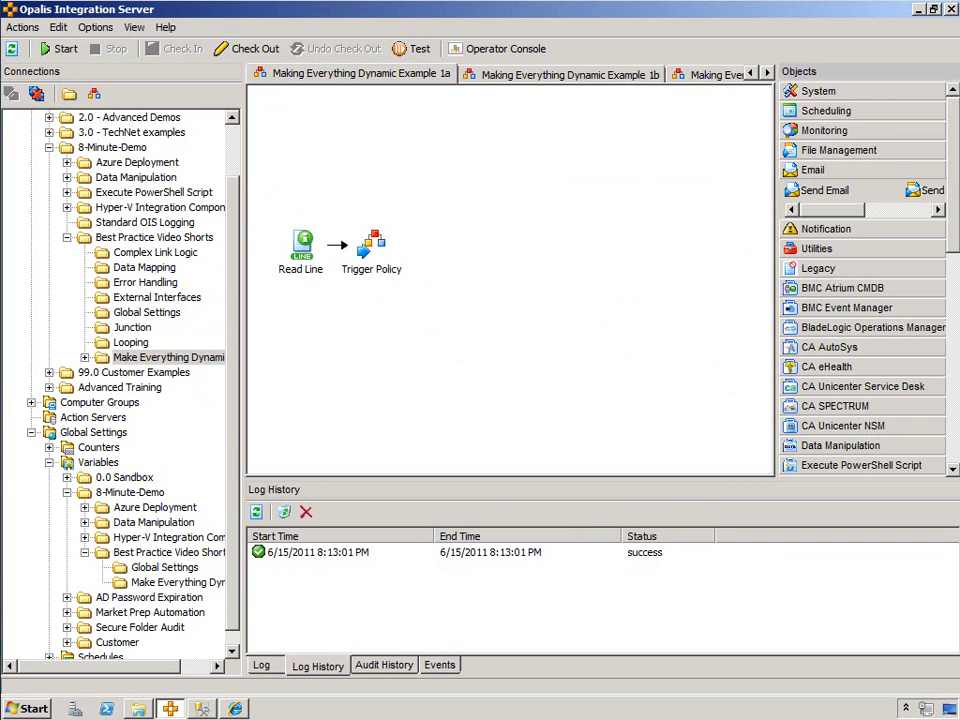
{"action": "scroll", "coordinate": [846, 402], "scroll_direction": "down", "scroll_amount": 10}
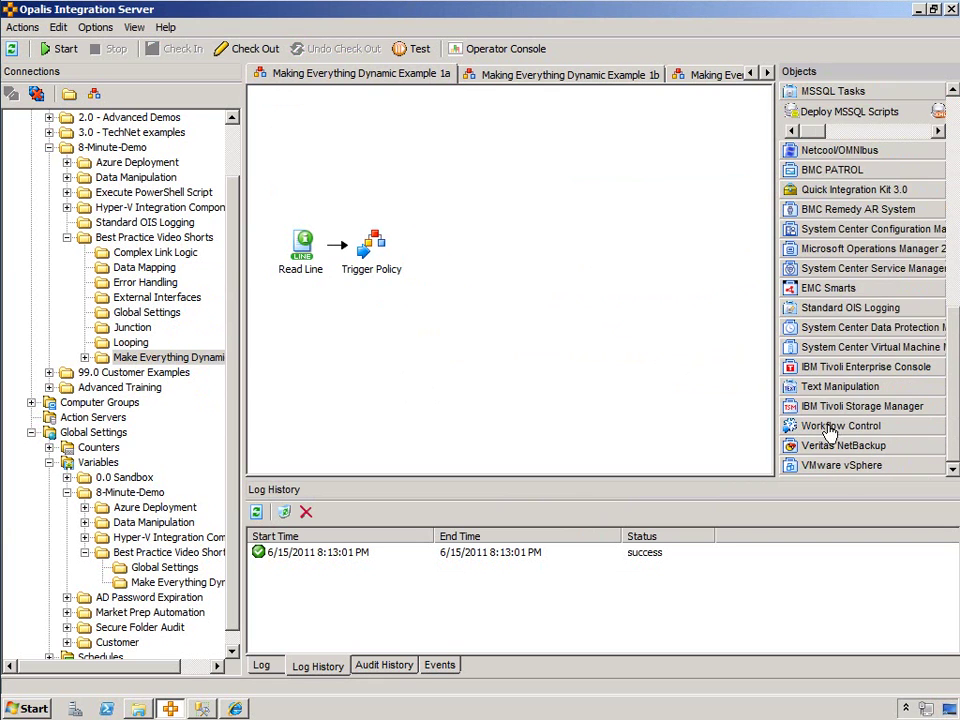
{"action": "left_click", "coordinate": [841, 425]}
{"action": "left_click_drag", "start_coordinate": [915, 407], "coordinate": [440, 250]}
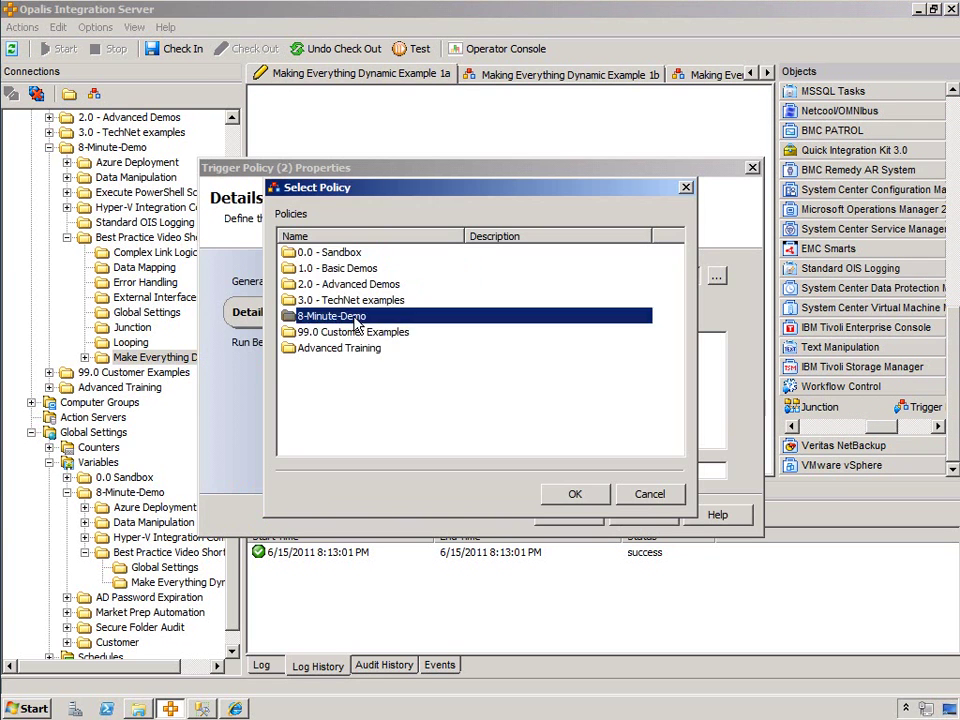
Set Trigger Policy (2) to call Making Everything Dynamic Example 3 from the 8-Minute-Demo best practice folders
{"action": "double_click", "coordinate": [350, 318]}
{"action": "double_click", "coordinate": [343, 289]}
{"action": "double_click", "coordinate": [317, 379]}
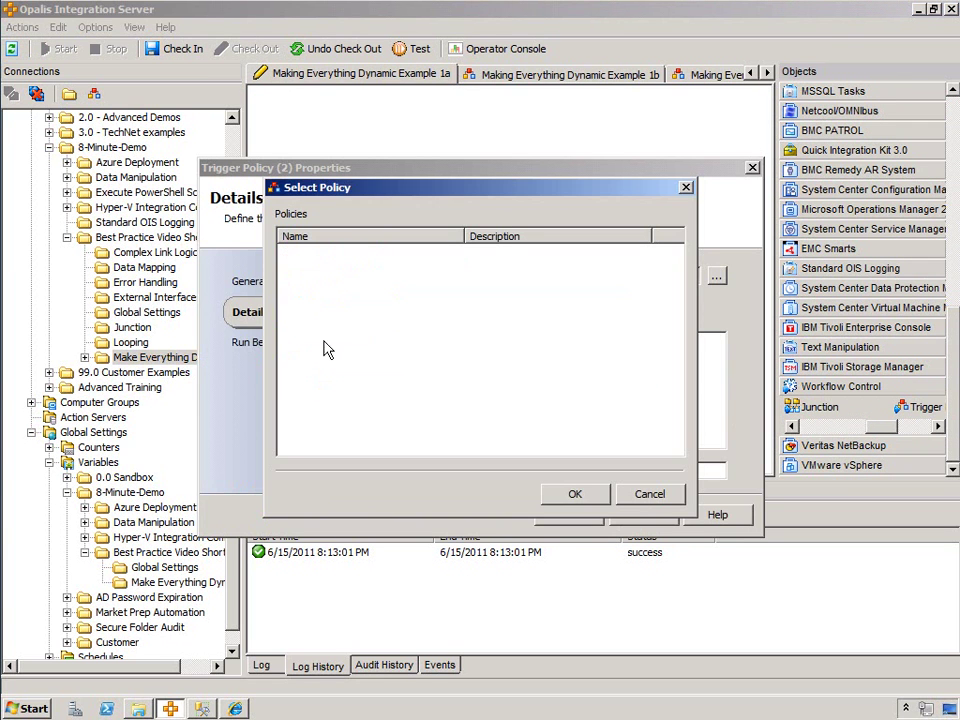
{"action": "double_click", "coordinate": [356, 286]}
{"action": "left_click", "coordinate": [616, 343]}
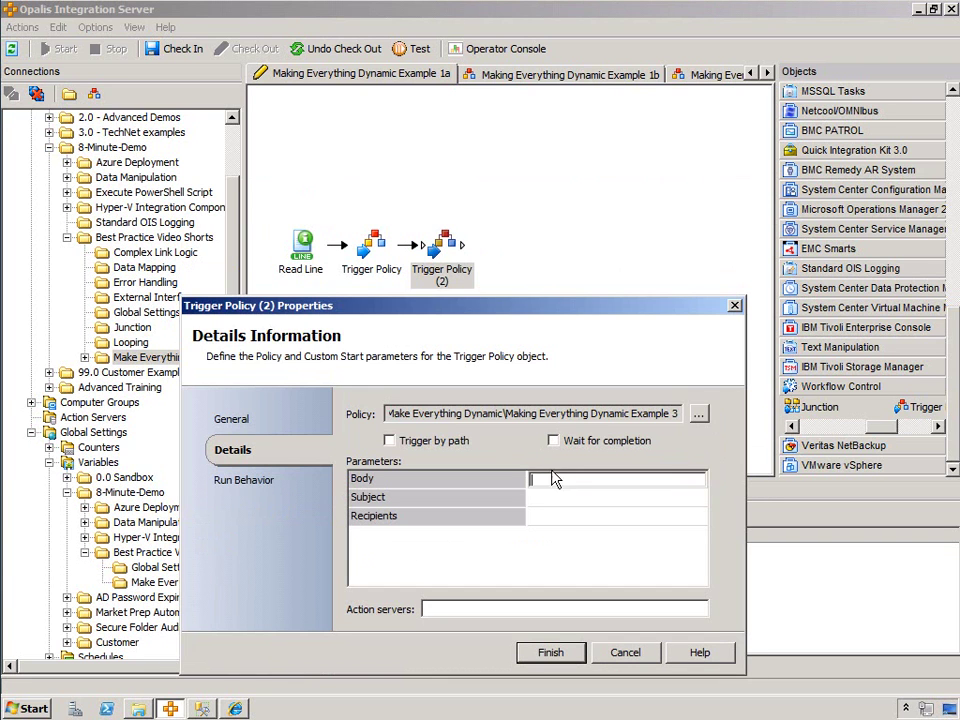
Subscribe the Body parameter of Trigger Policy (2) to the File path from Read Line, and save the object's properties
{"action": "right_click", "coordinate": [550, 479]}
{"action": "mouse_move", "coordinate": [575, 489]}
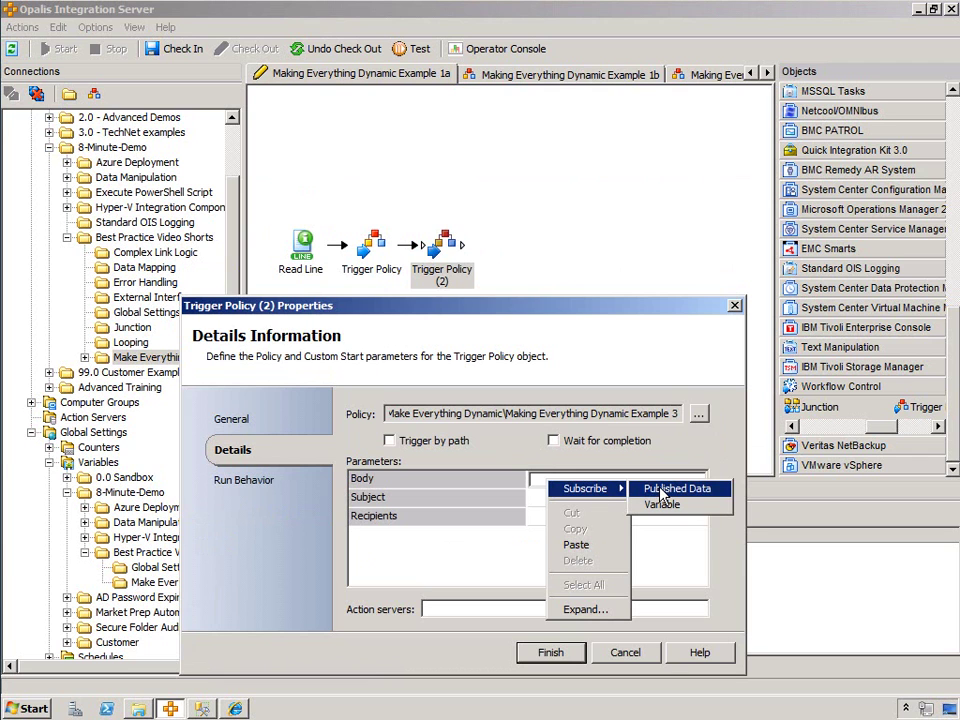
{"action": "left_click", "coordinate": [662, 490]}
{"action": "left_click", "coordinate": [437, 214]}
{"action": "left_click", "coordinate": [395, 236]}
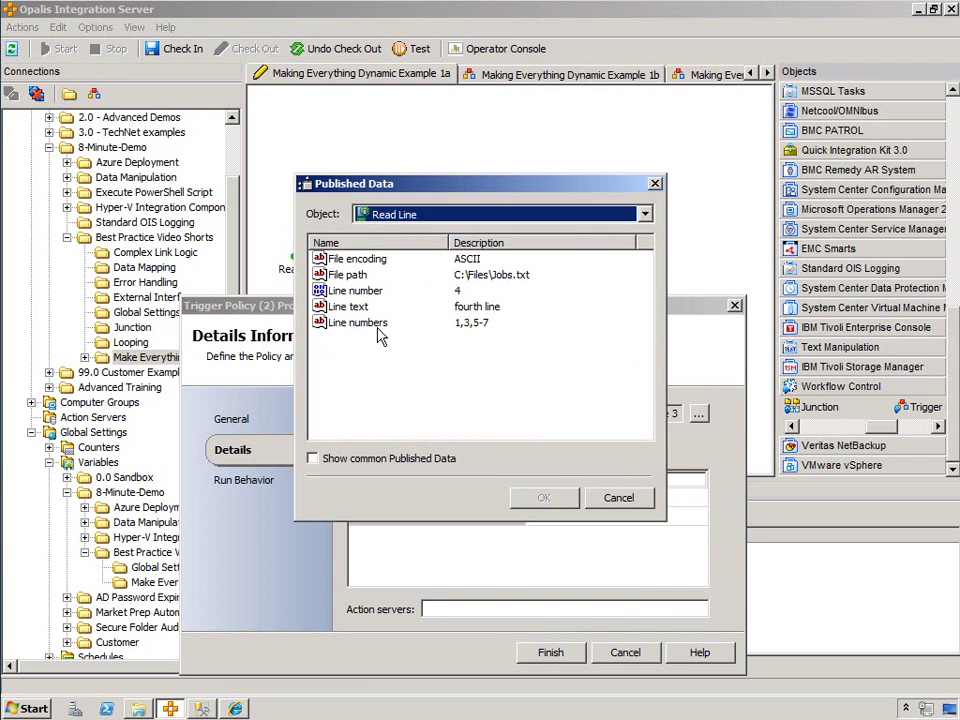
{"action": "double_click", "coordinate": [345, 275]}
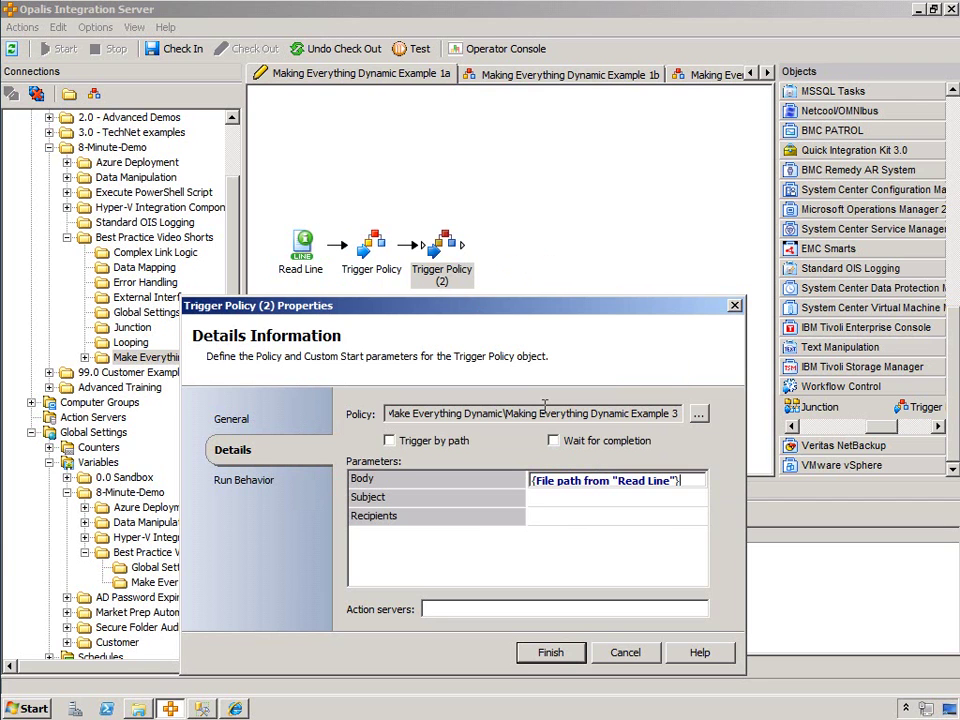
{"action": "left_click", "coordinate": [550, 652]}
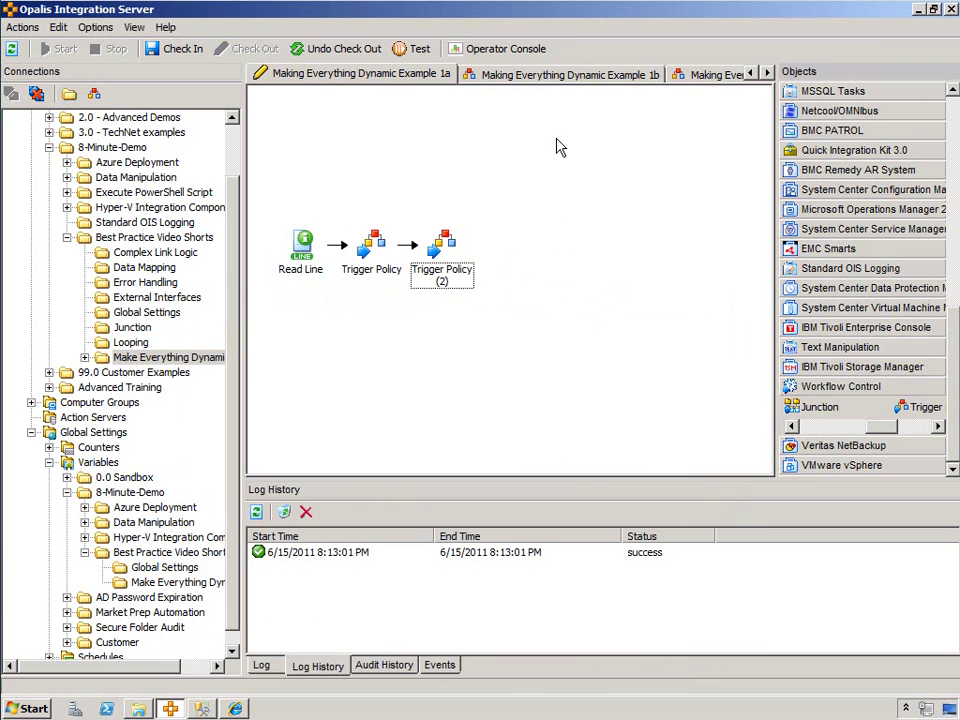
Check in the Making Everything Dynamic Example 1a policy
{"action": "left_click", "coordinate": [185, 58]}
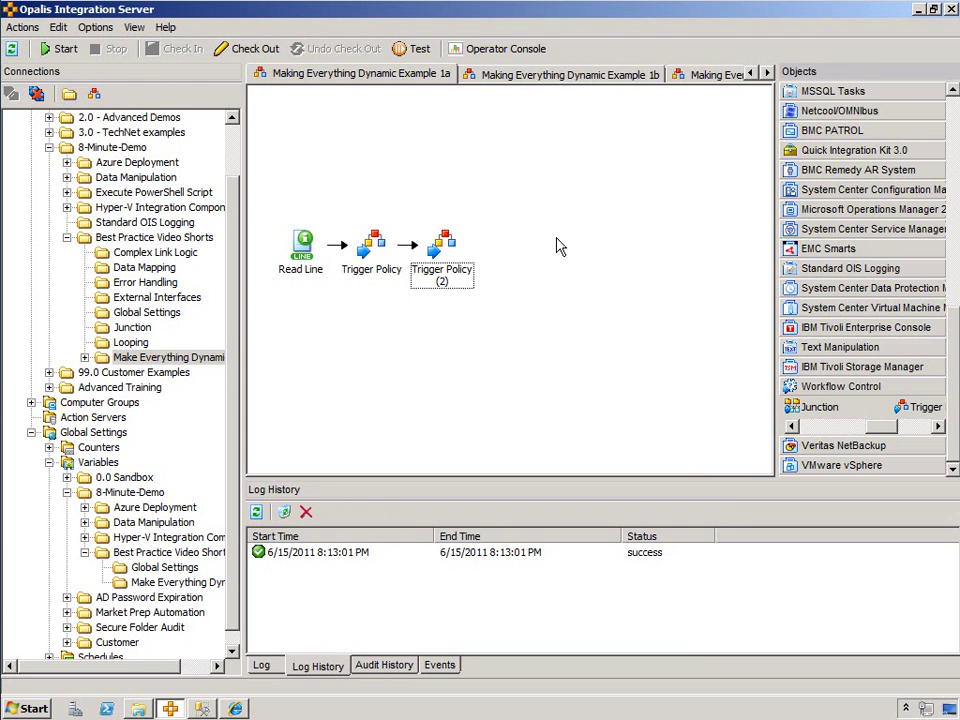
In Azure Deployment's 1.0 New Deploy Package policy, examine the full command and details of Deploy New Azure Package, cancelling out to the Make Everything Dynamic folder
{"action": "left_click_drag", "start_coordinate": [233, 318], "coordinate": [246, 227]}
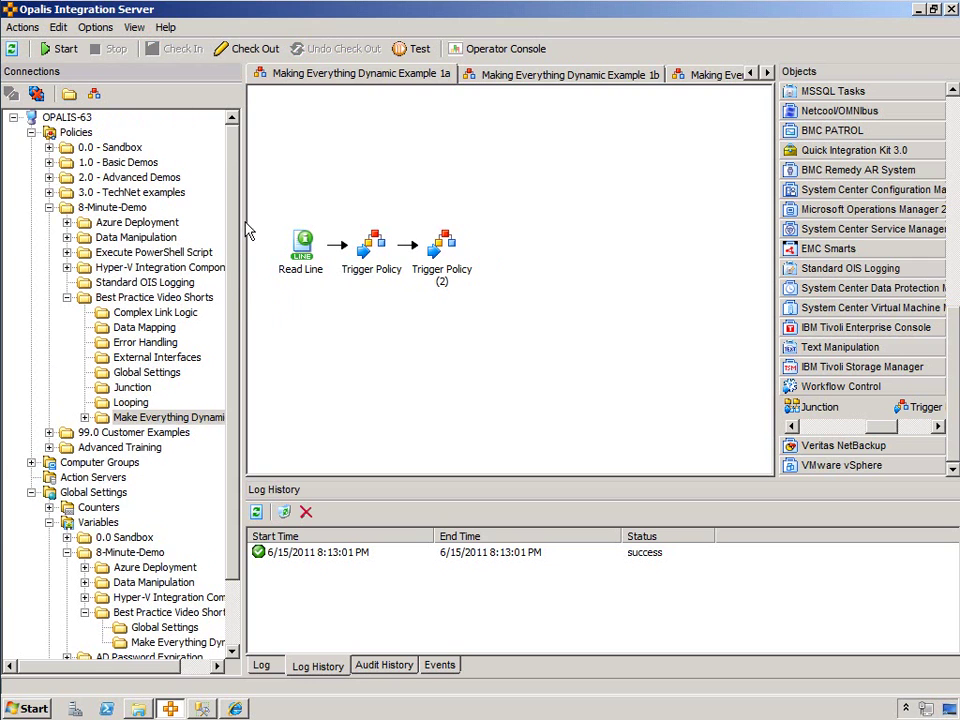
{"action": "left_click", "coordinate": [90, 222]}
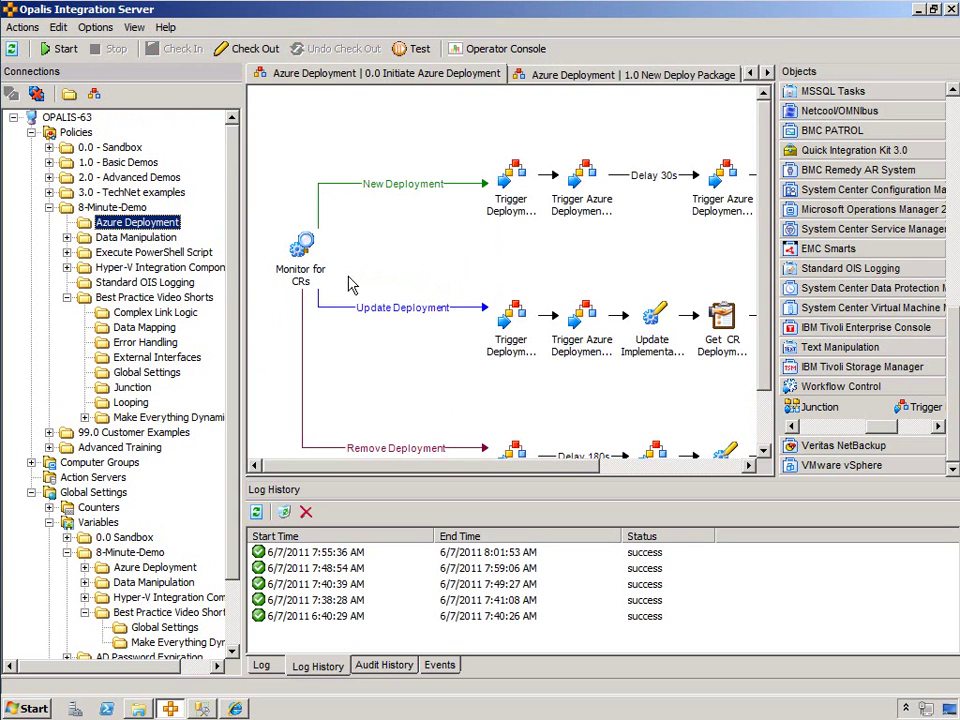
{"action": "left_click", "coordinate": [533, 78]}
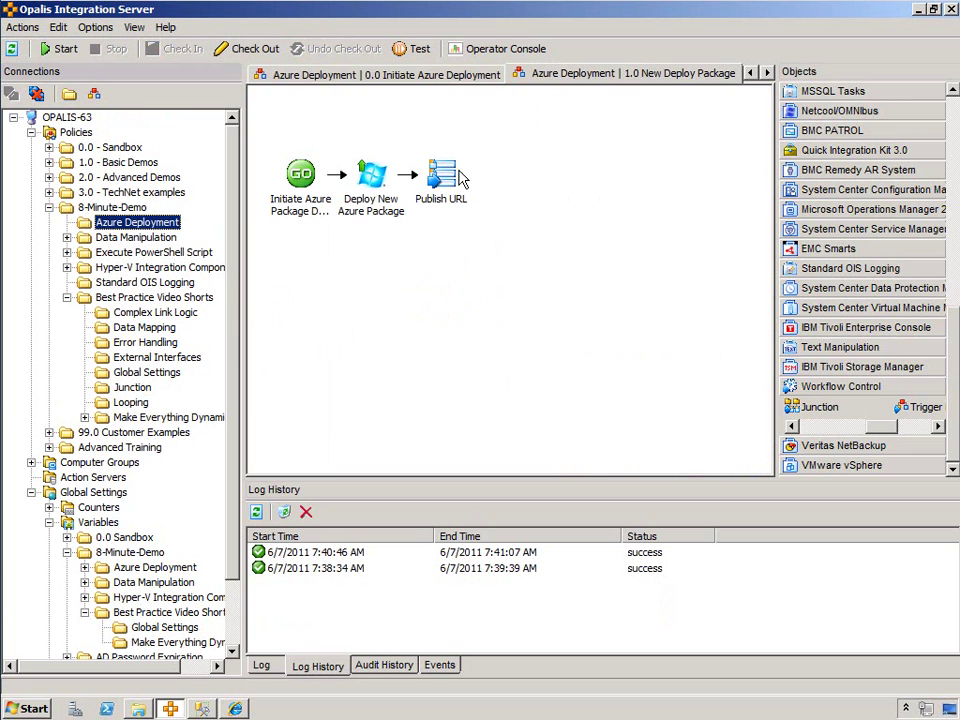
{"action": "double_click", "coordinate": [363, 178]}
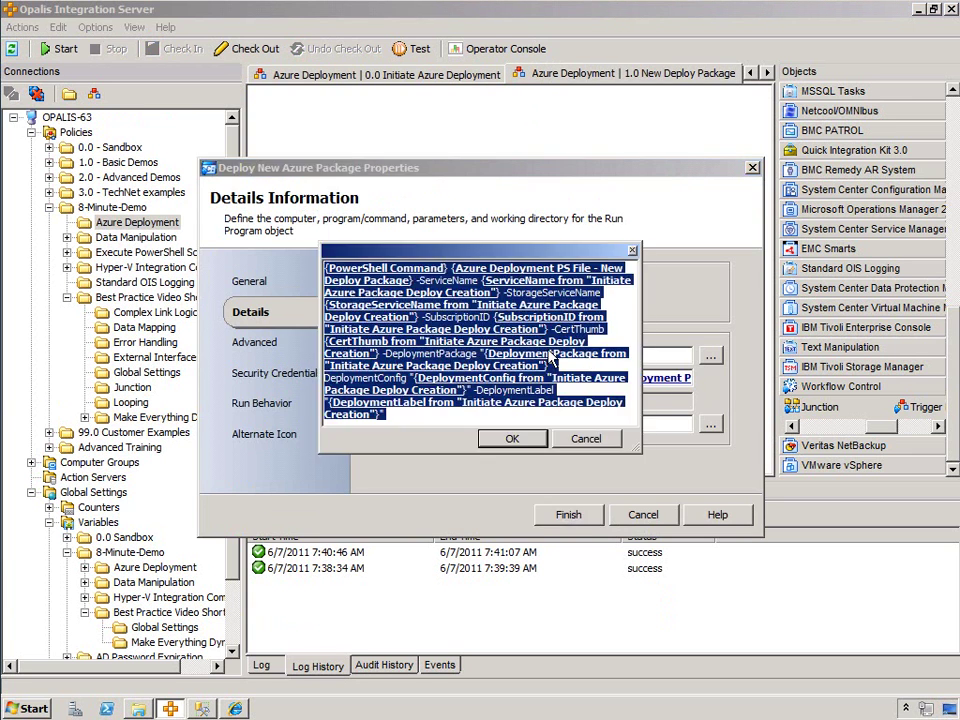
{"action": "left_click_drag", "start_coordinate": [640, 452], "coordinate": [855, 577]}
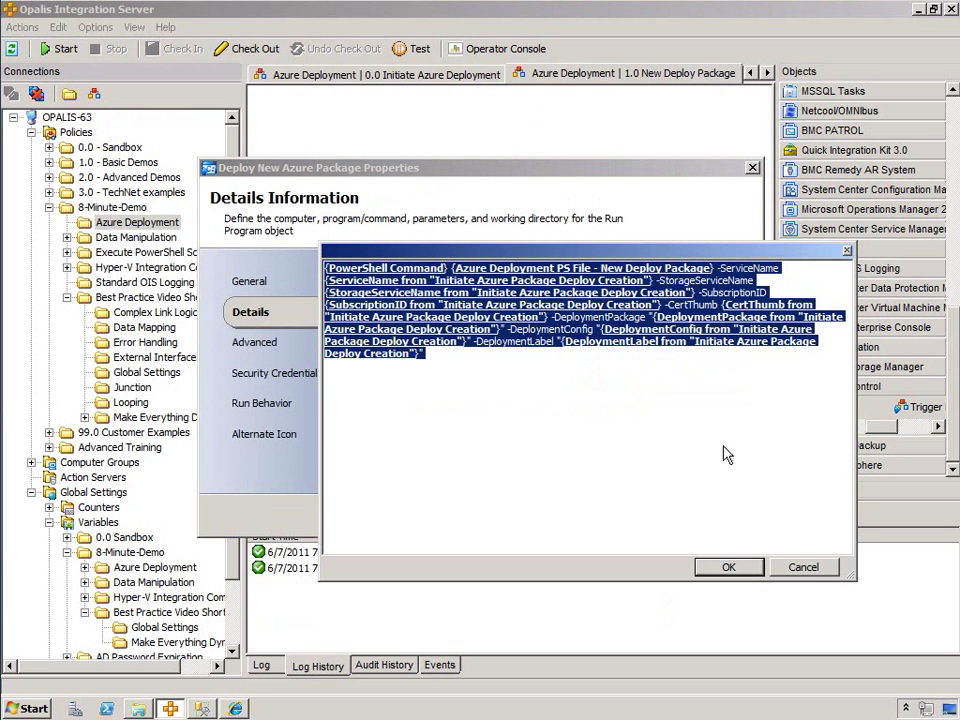
{"action": "left_click", "coordinate": [565, 329]}
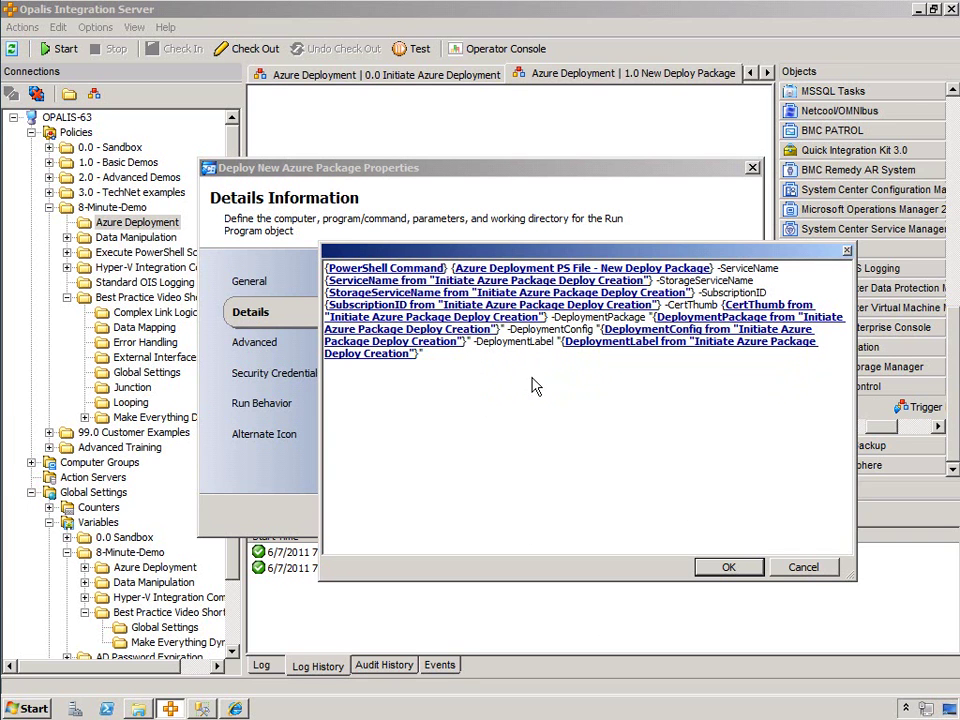
{"action": "left_click", "coordinate": [801, 568]}
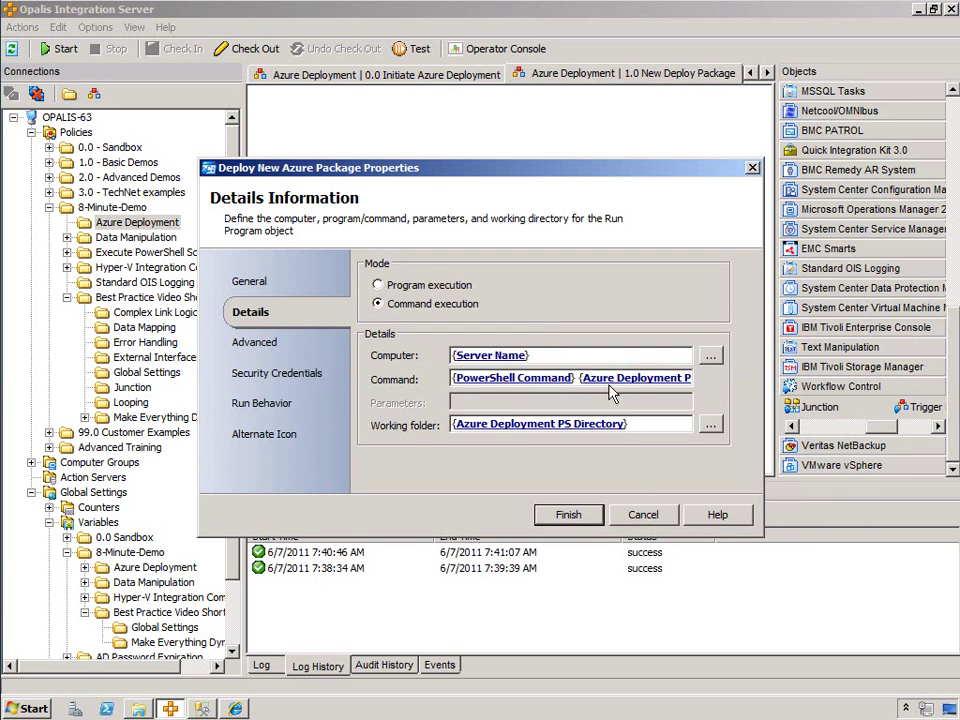
{"action": "left_click", "coordinate": [638, 514]}
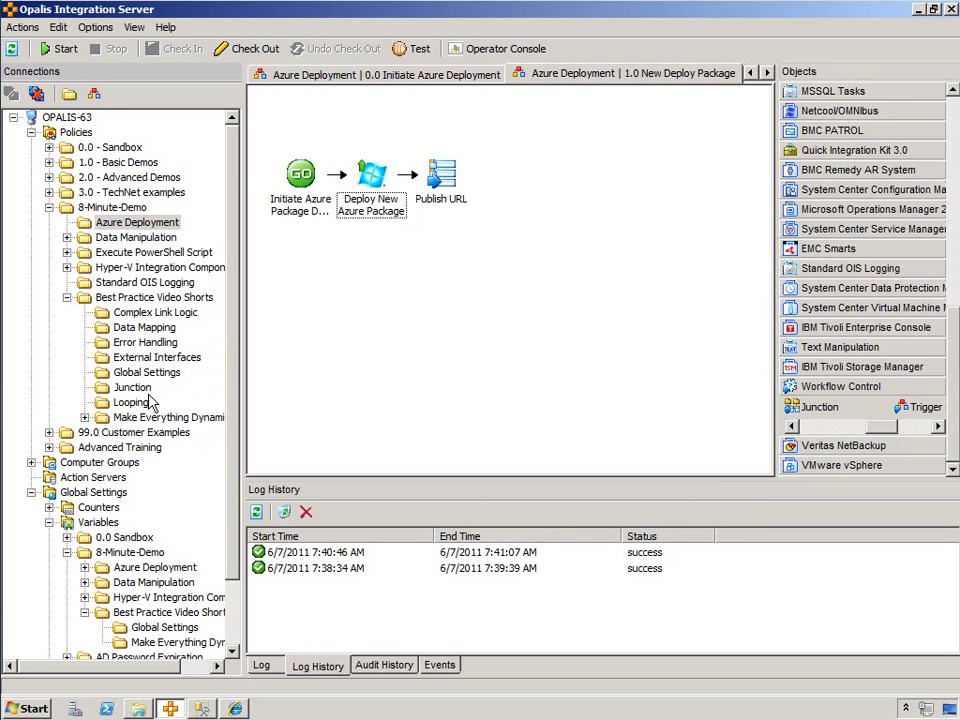
{"action": "left_click", "coordinate": [190, 420]}
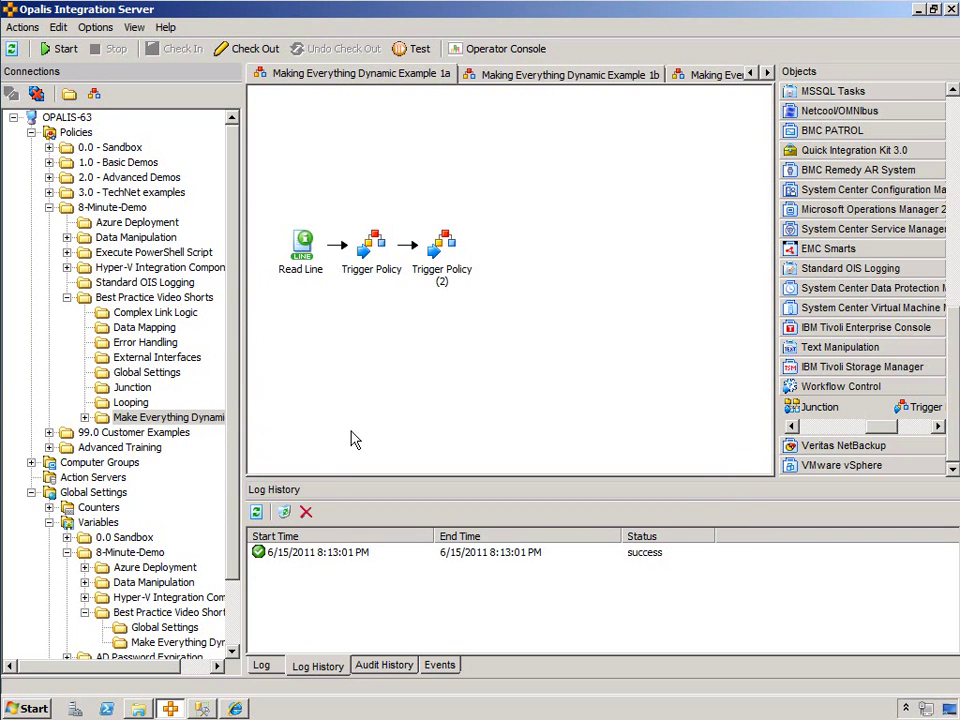